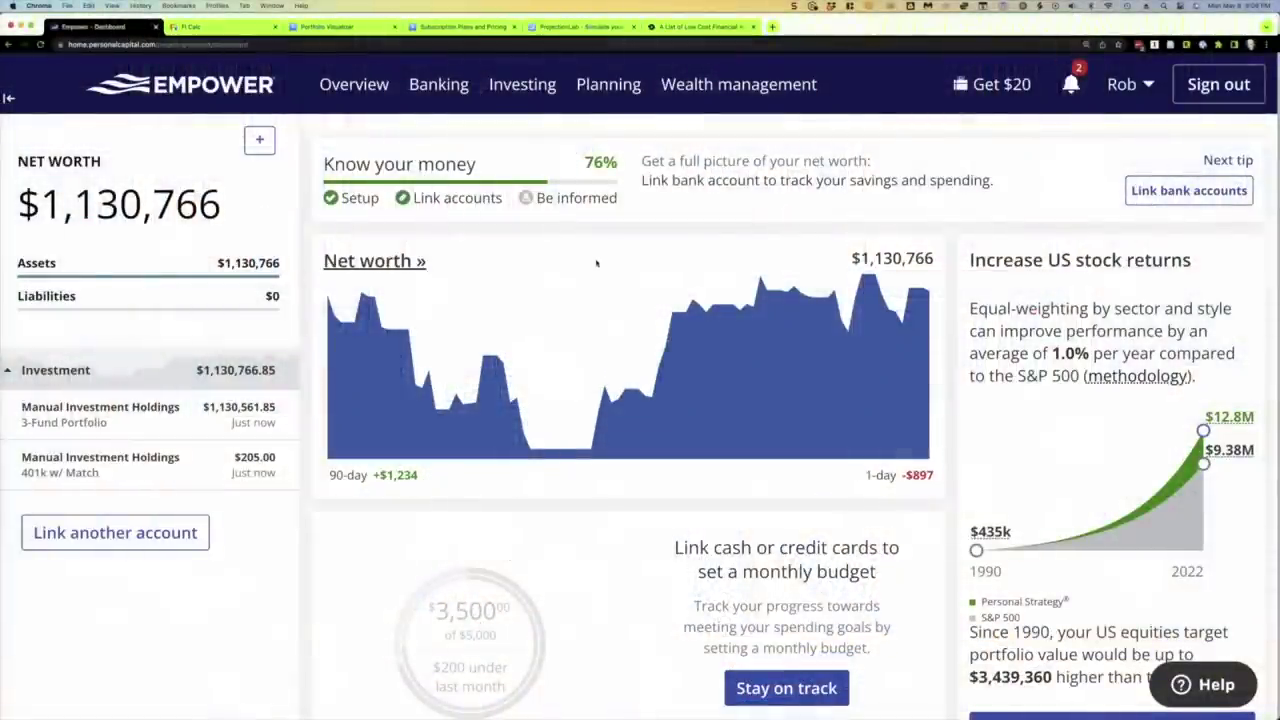
Open Empower's Retirement fee analyzer for all accounts, showing 14% of earnings lost and $11,748 in fees
mouse_move(684, 284)
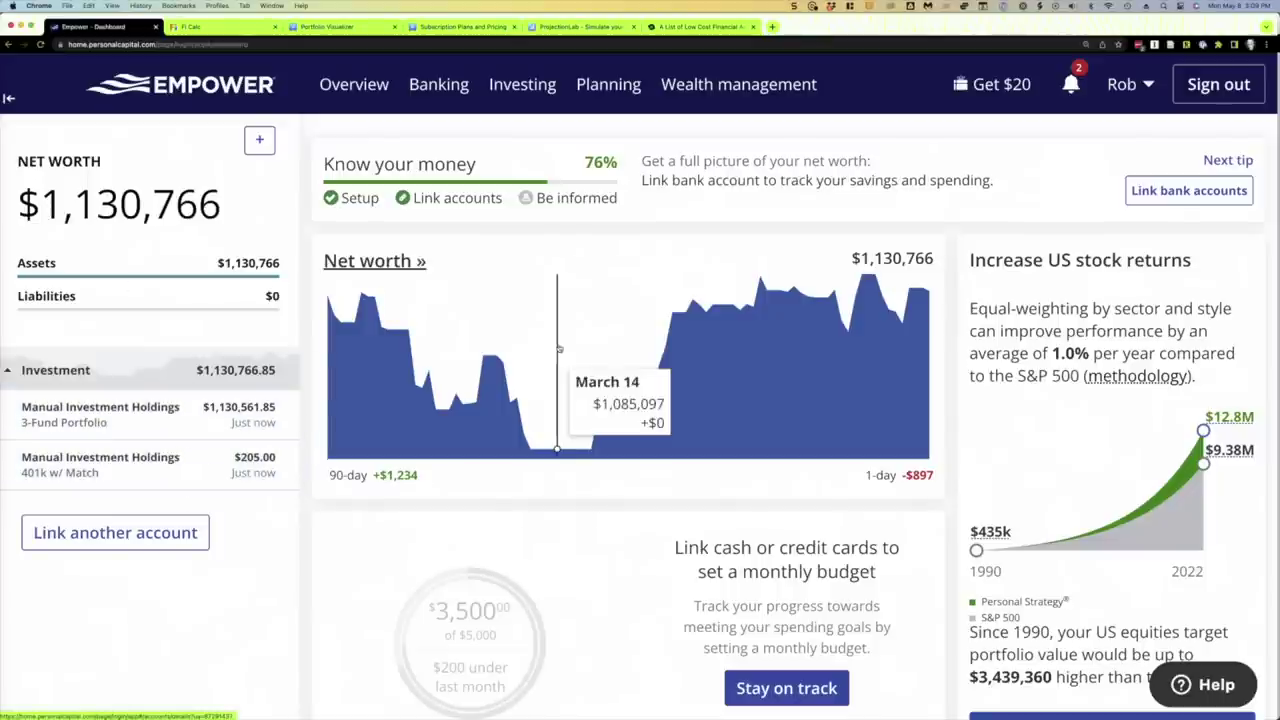
mouse_move(618, 88)
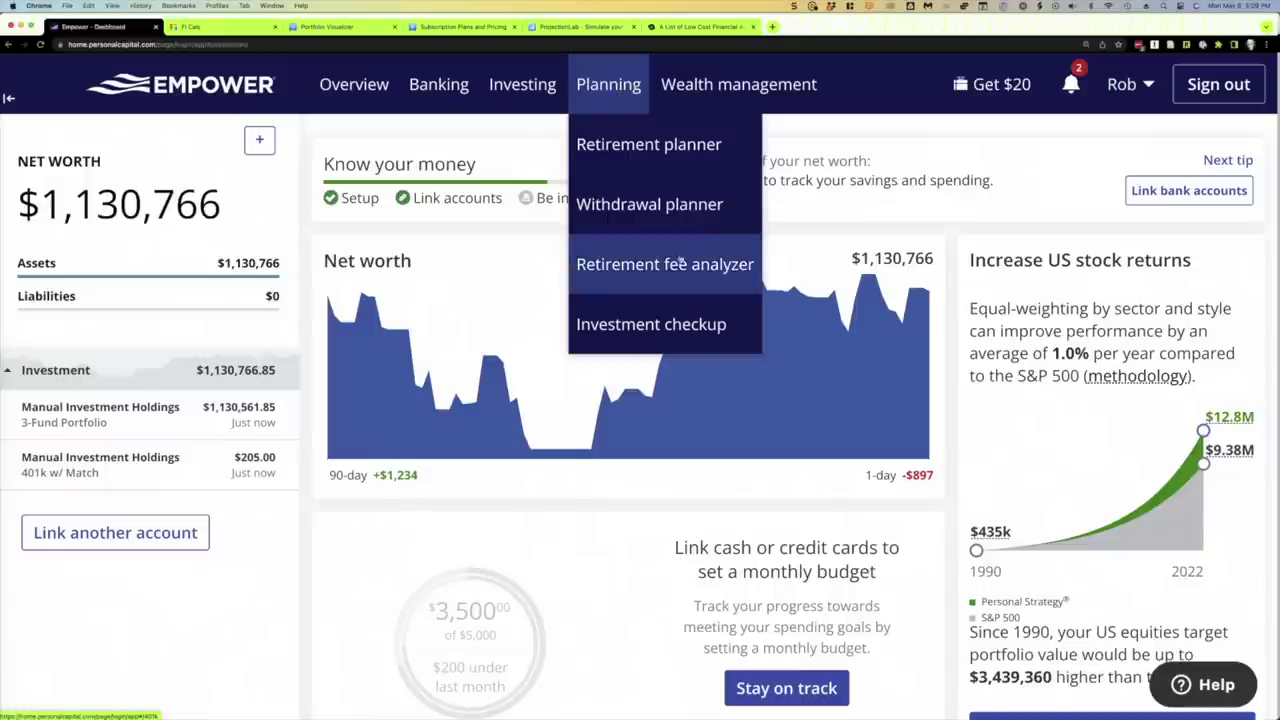
left_click(669, 271)
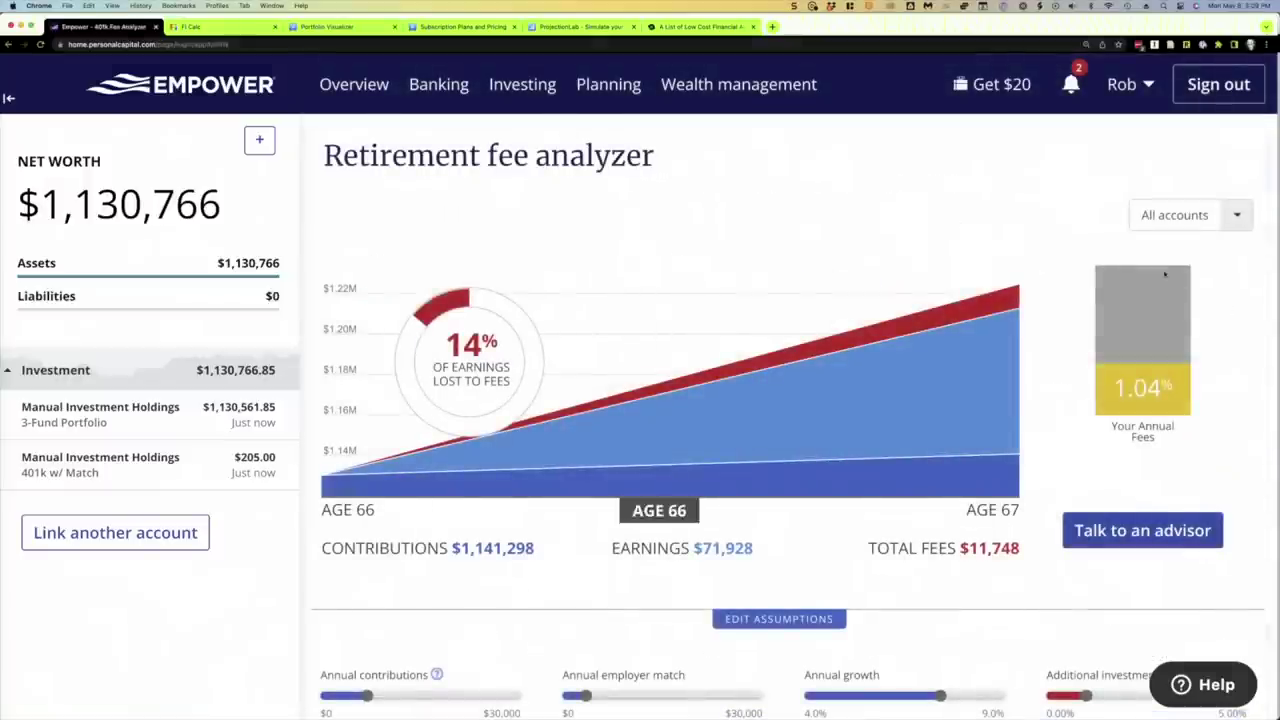
left_click(1237, 216)
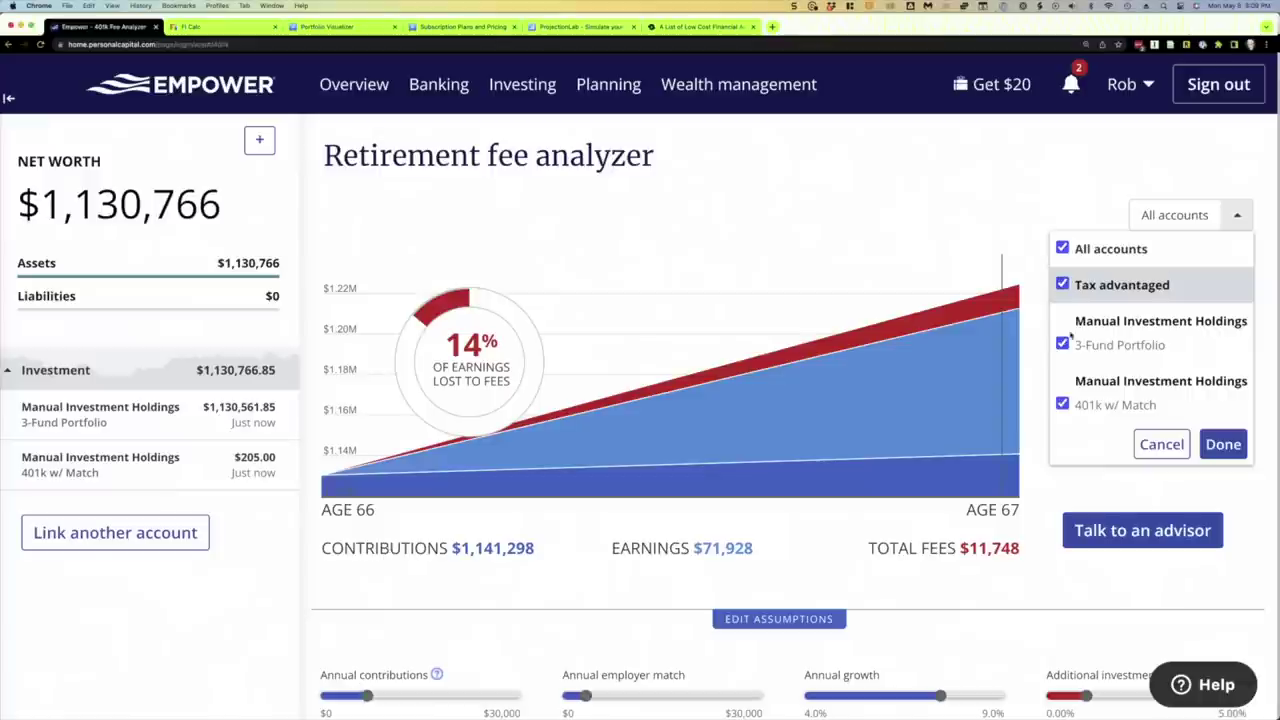
left_click(921, 202)
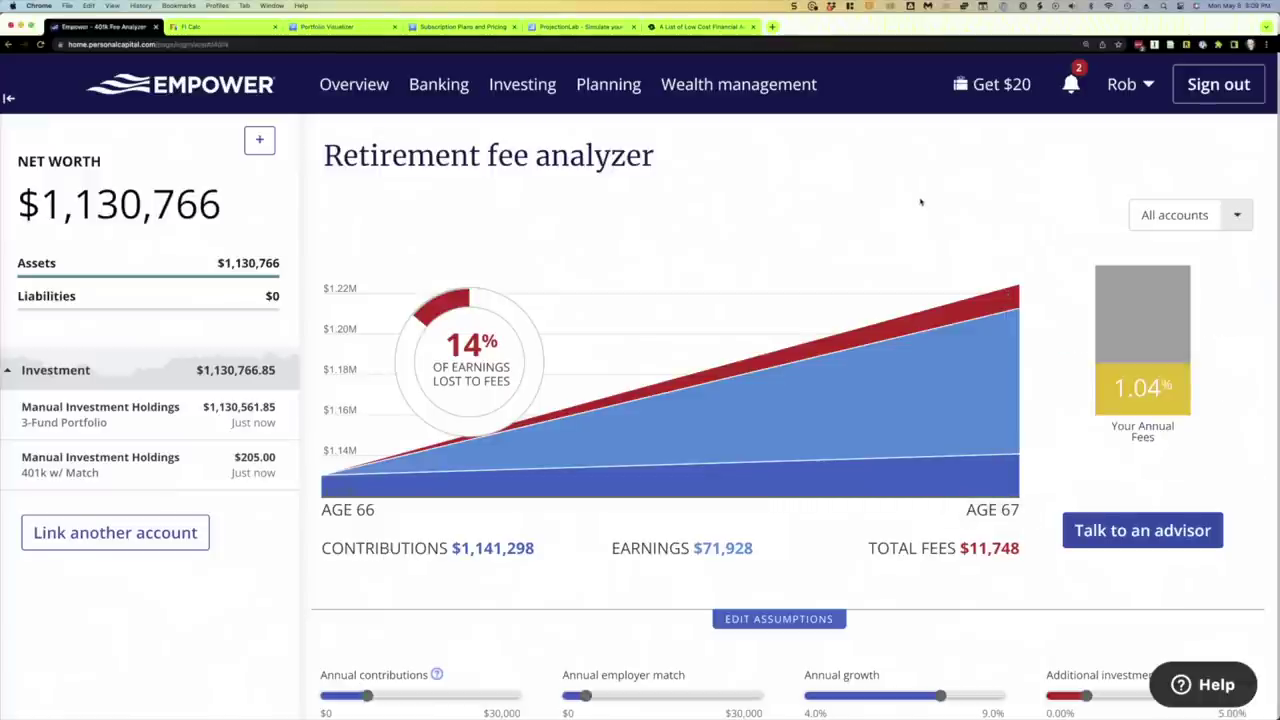
scroll(921, 202, "down", 3)
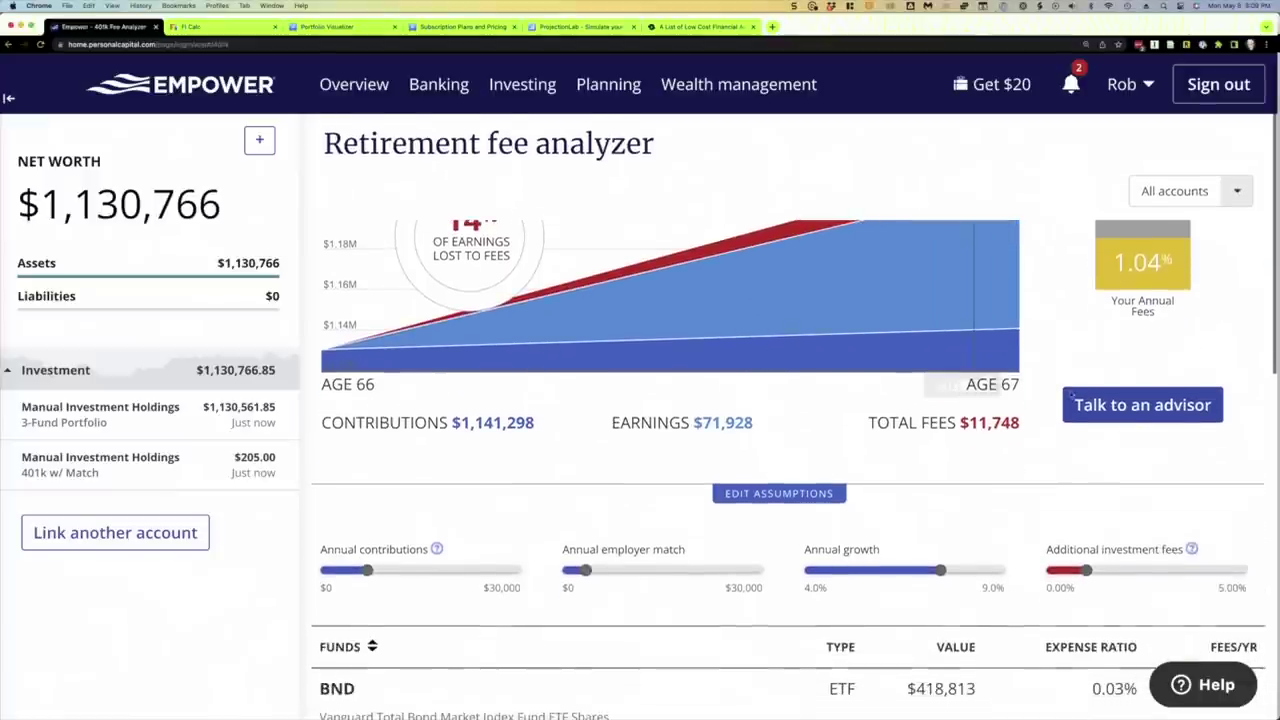
scroll(872, 676, "up", 1)
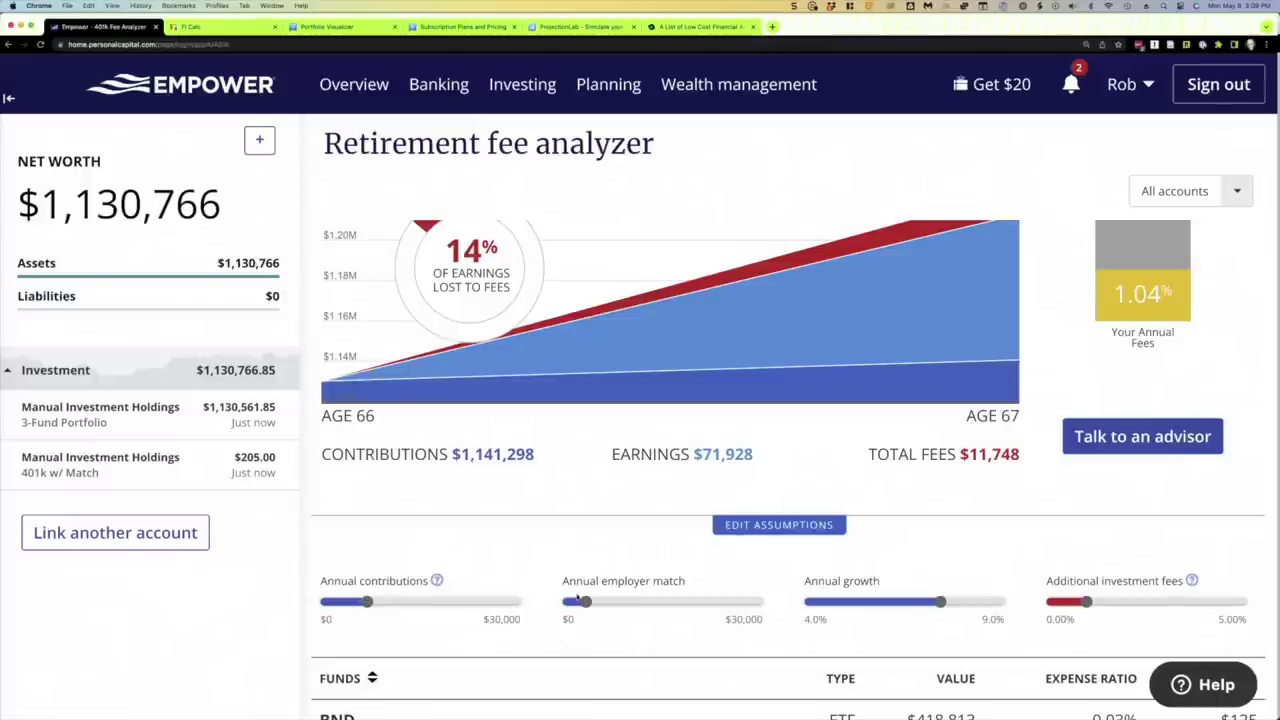
mouse_move(942, 603)
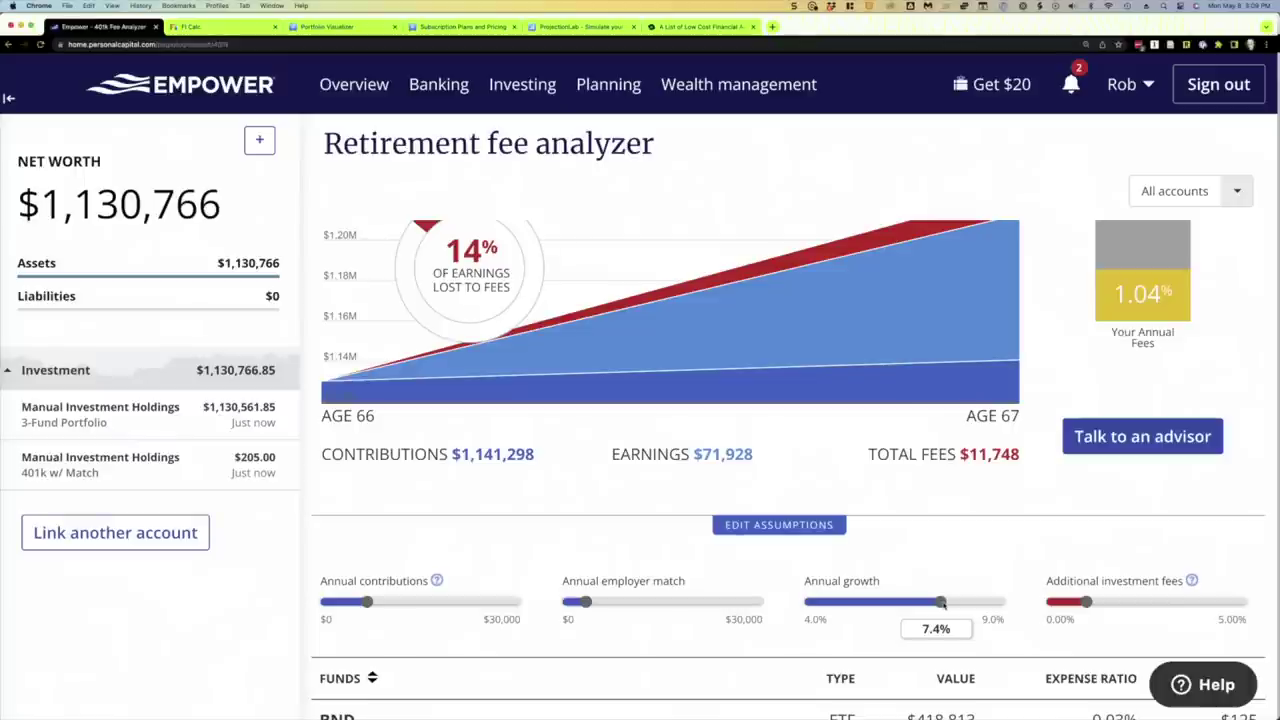
mouse_move(1087, 603)
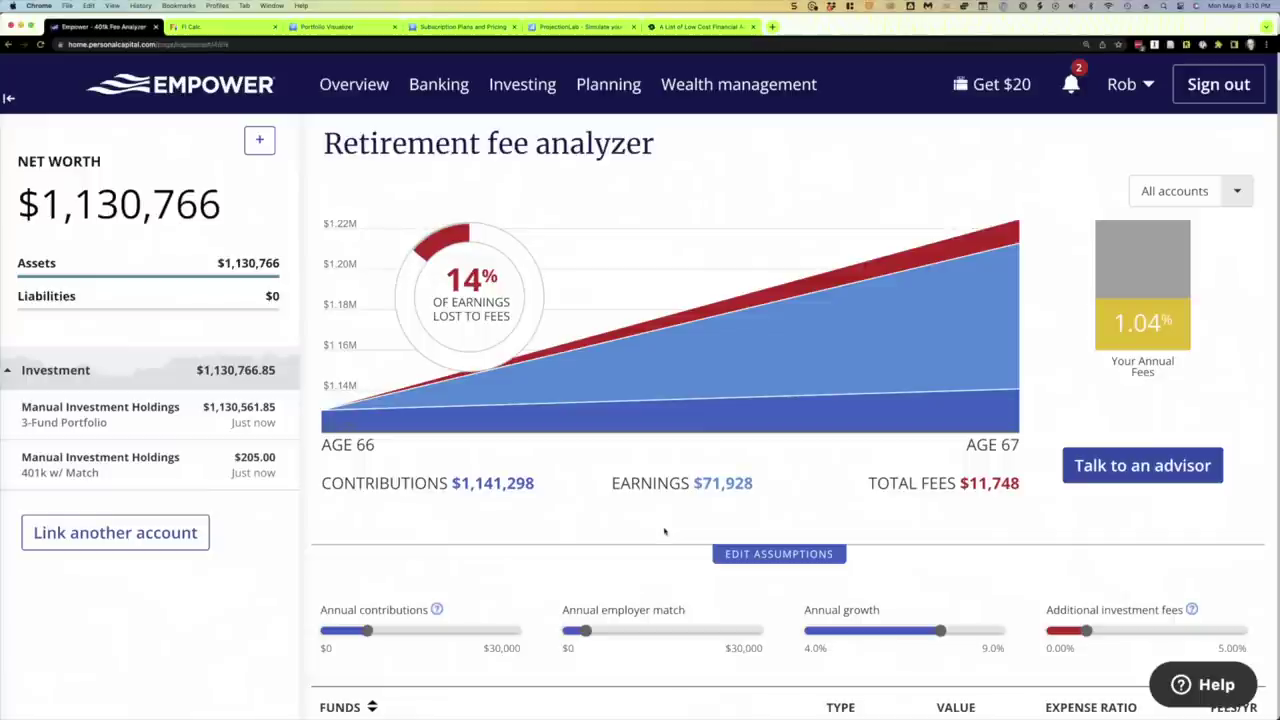
mouse_move(1130, 84)
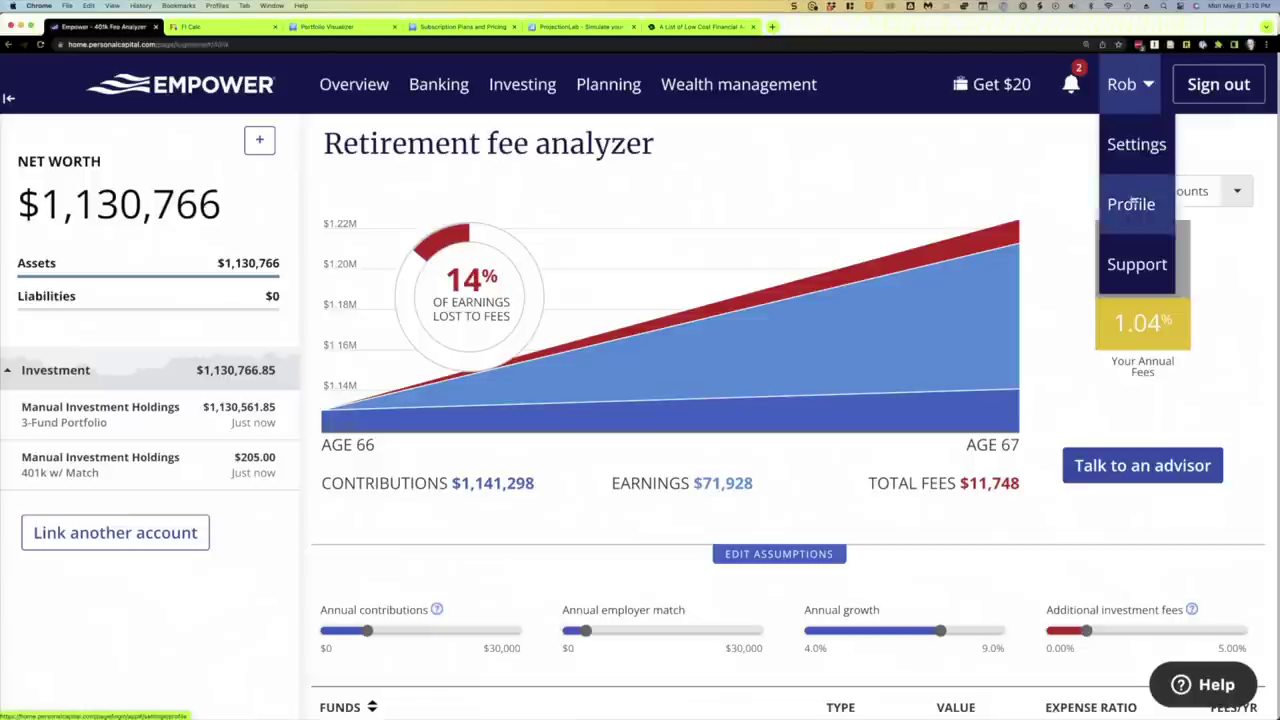
left_click(1130, 148)
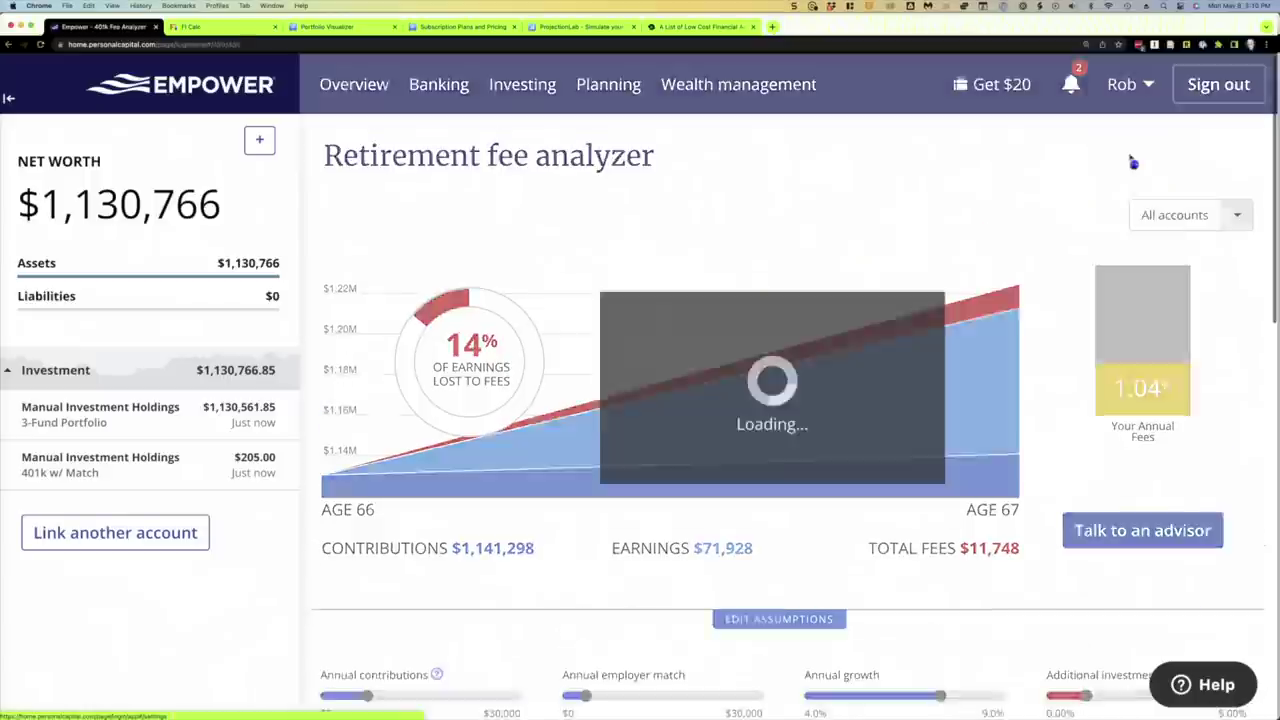
scroll(620, 277, "down", 5)
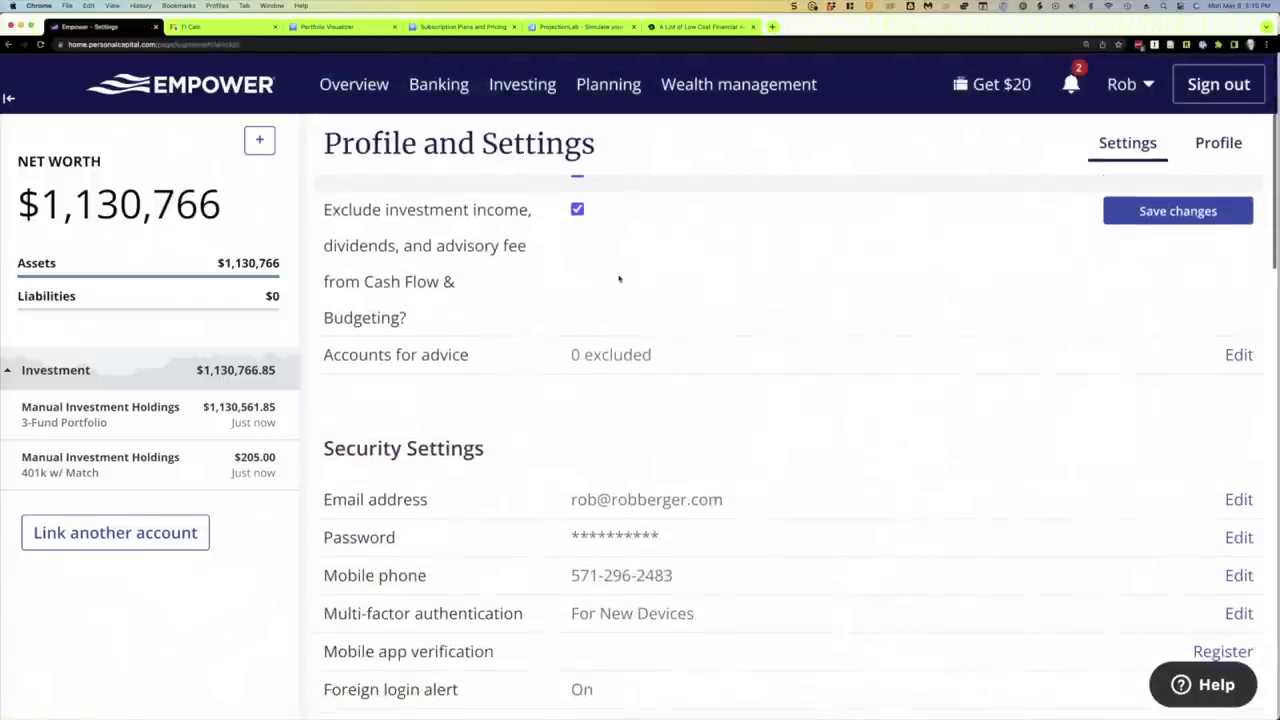
scroll(634, 266, "up", 5)
mouse_move(1140, 86)
left_click(1131, 203)
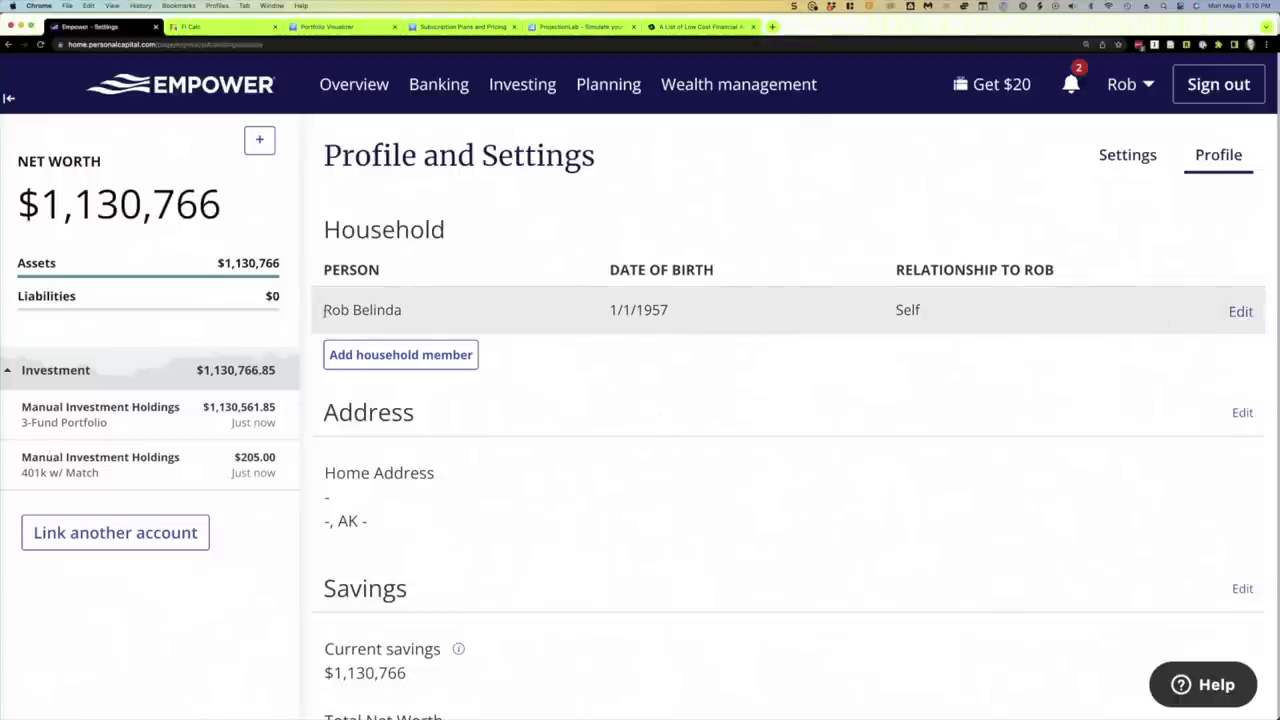
Change the household member's retirement age from 65 to 80 and save it
left_click_drag(401, 310, 328, 307)
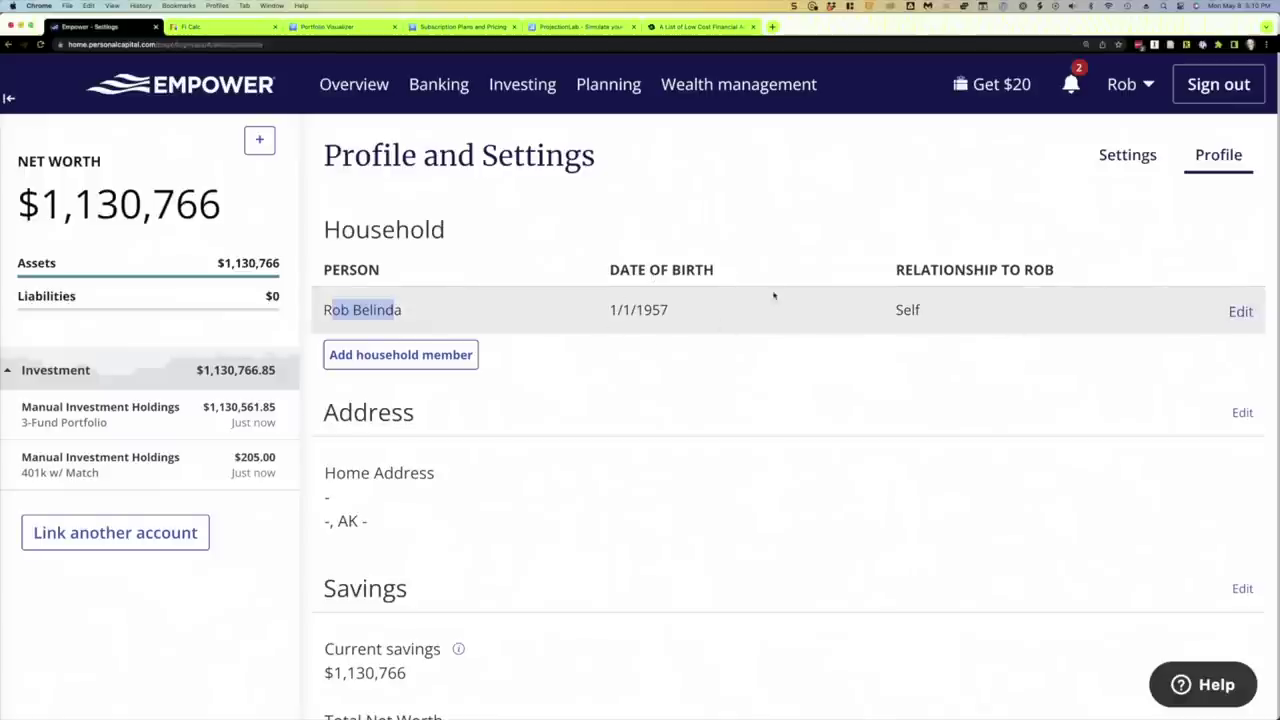
left_click(1240, 311)
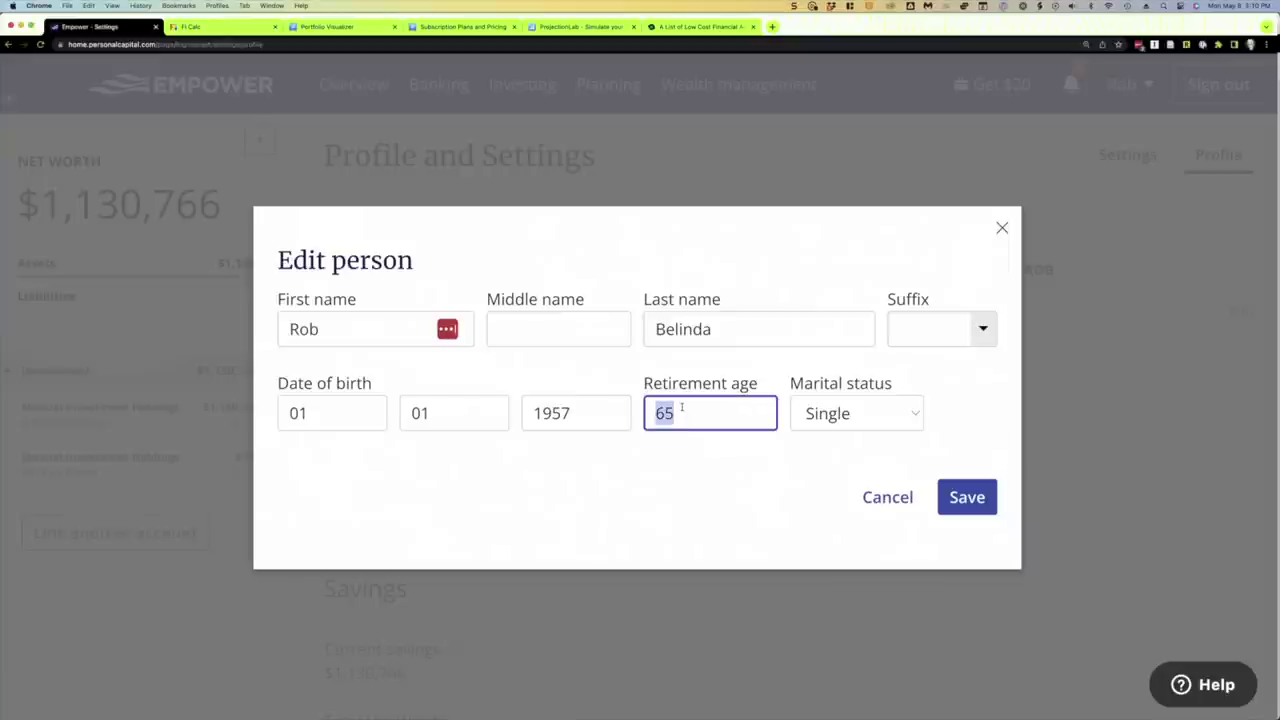
type("80")
left_click(676, 461)
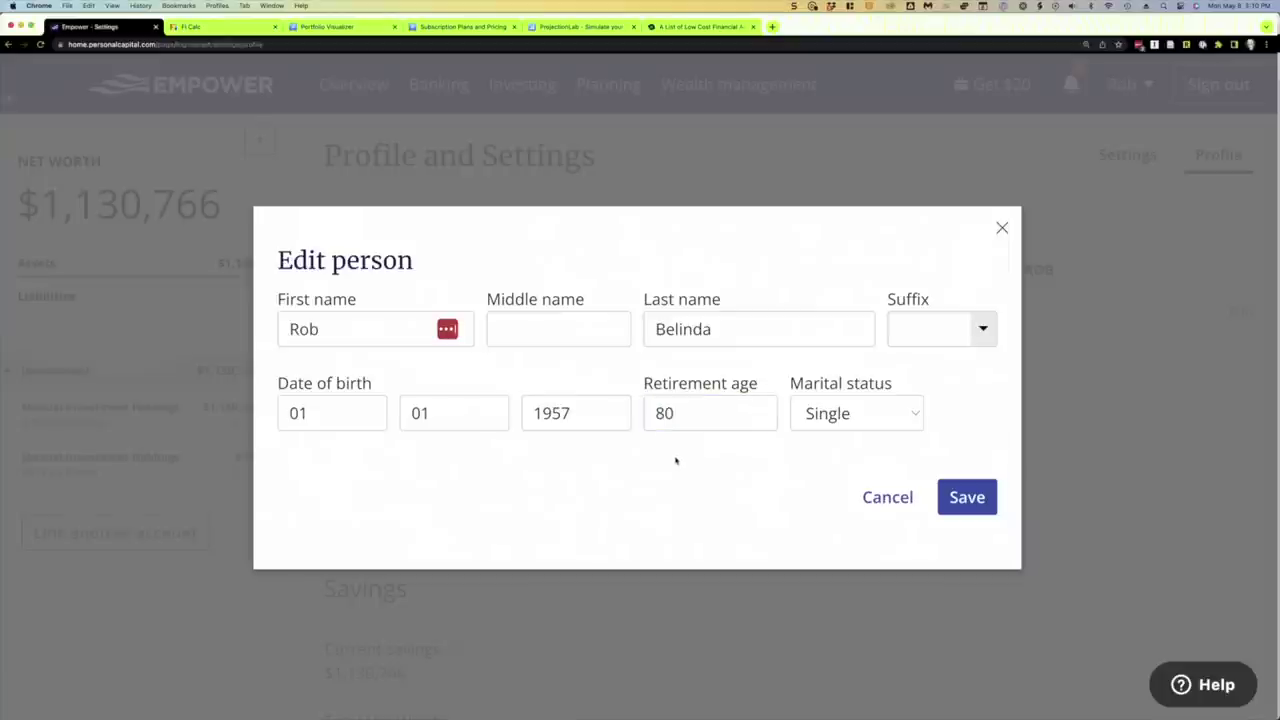
left_click(976, 500)
Reopen the fee analyzer to review the age-80 total of $410,119 in fees, then go to FI Calc
mouse_move(657, 80)
mouse_move(608, 84)
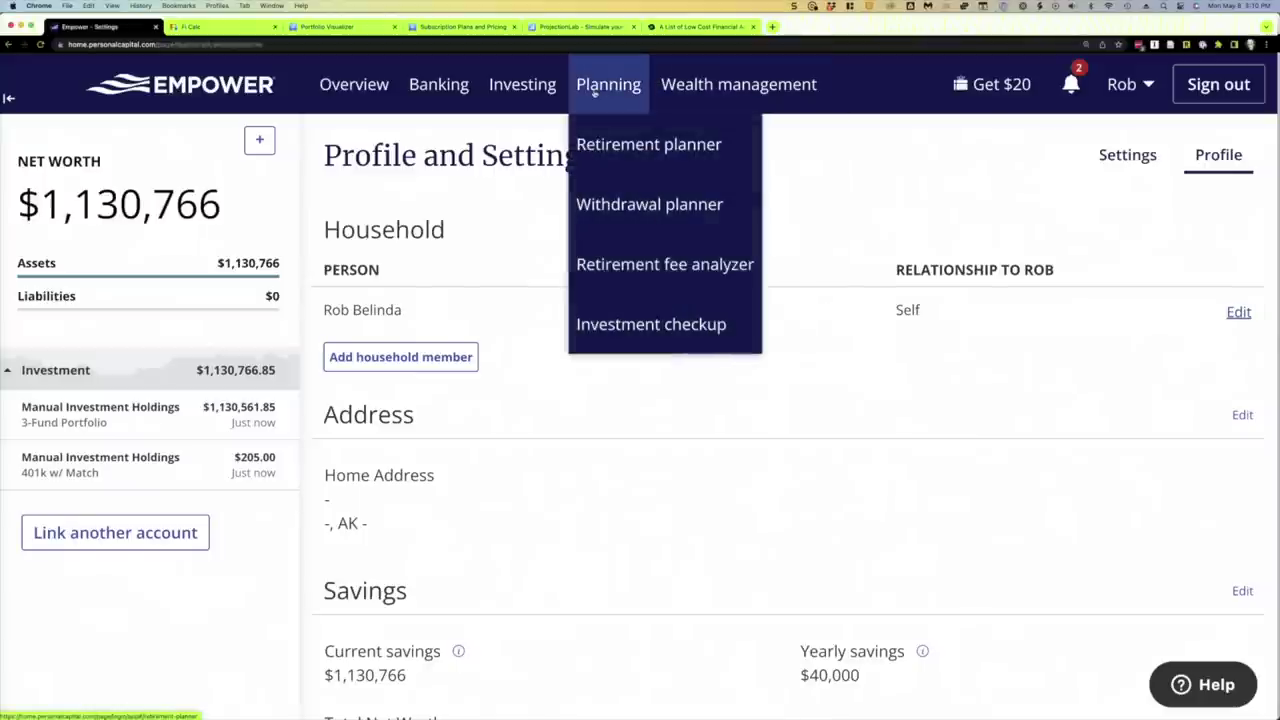
left_click(620, 262)
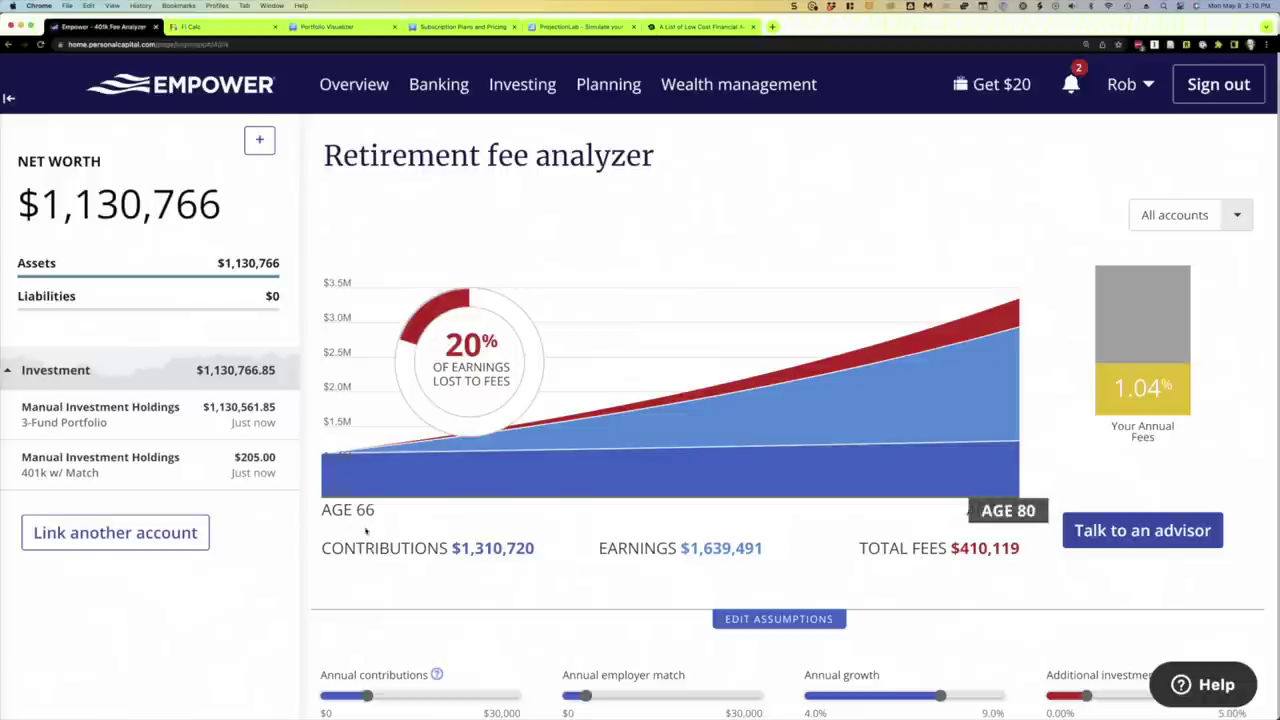
scroll(297, 581, "down", 1)
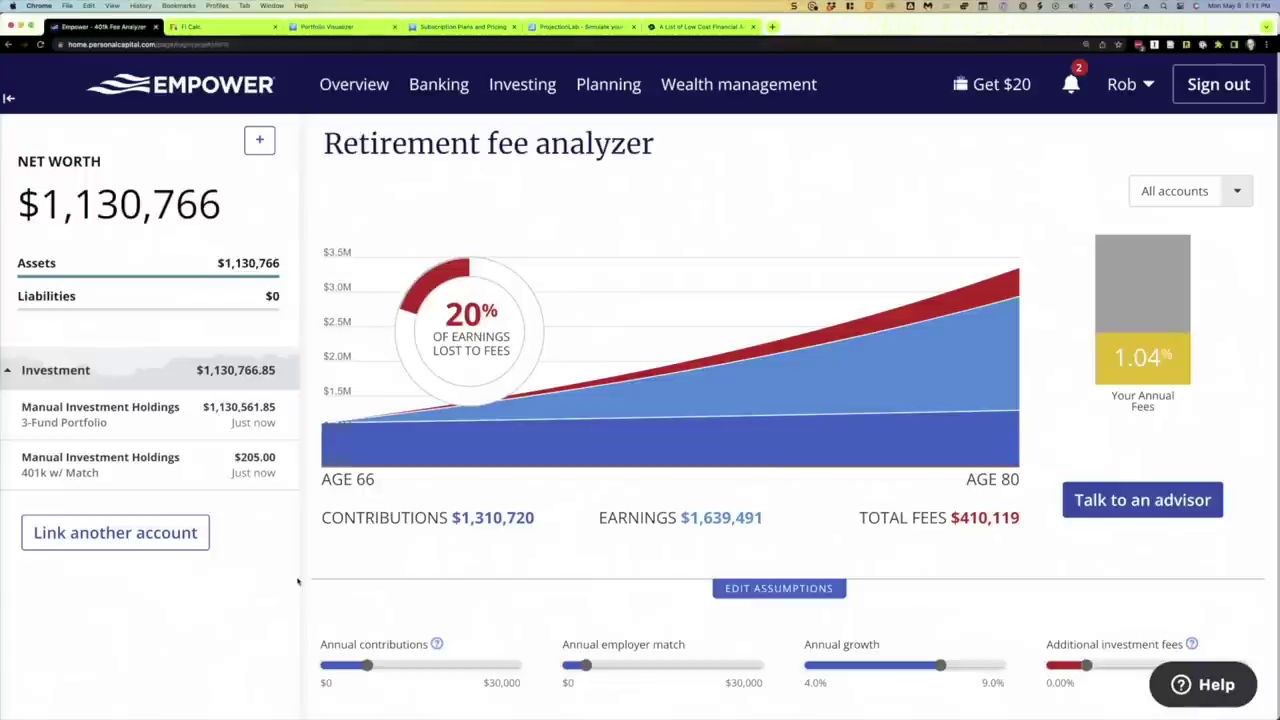
scroll(297, 581, "down", 1)
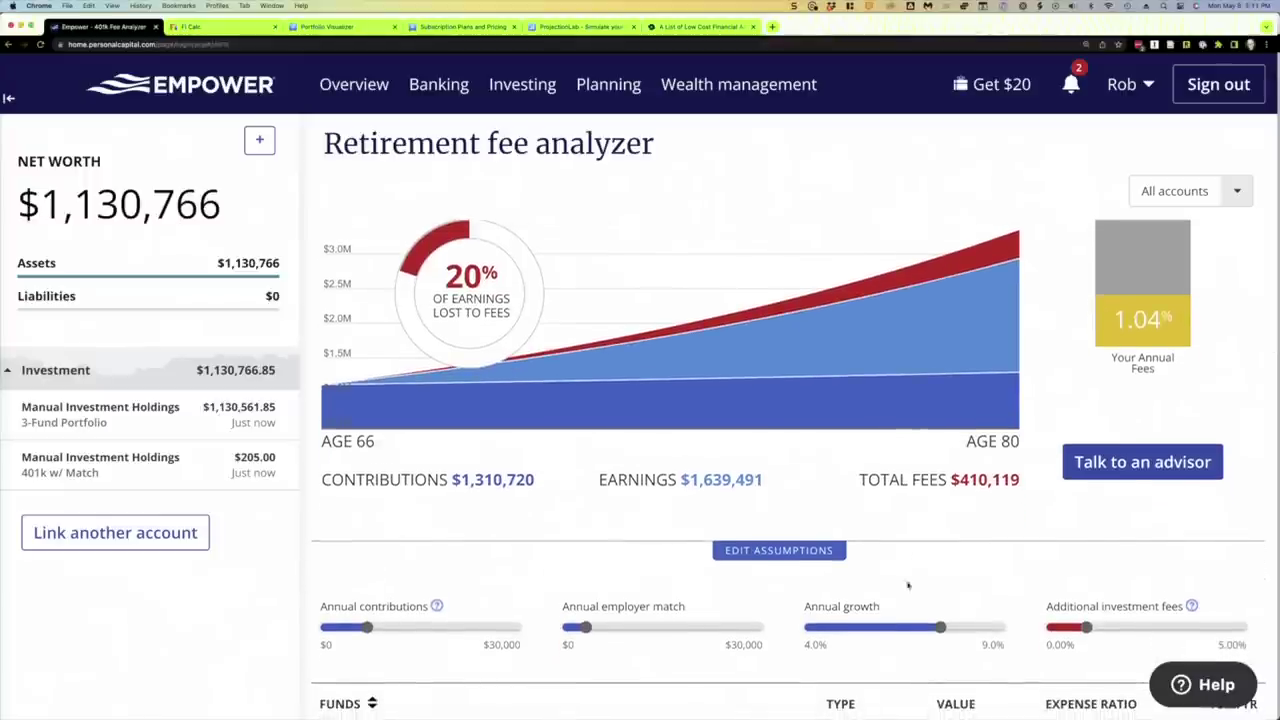
left_click_drag(1021, 481, 932, 481)
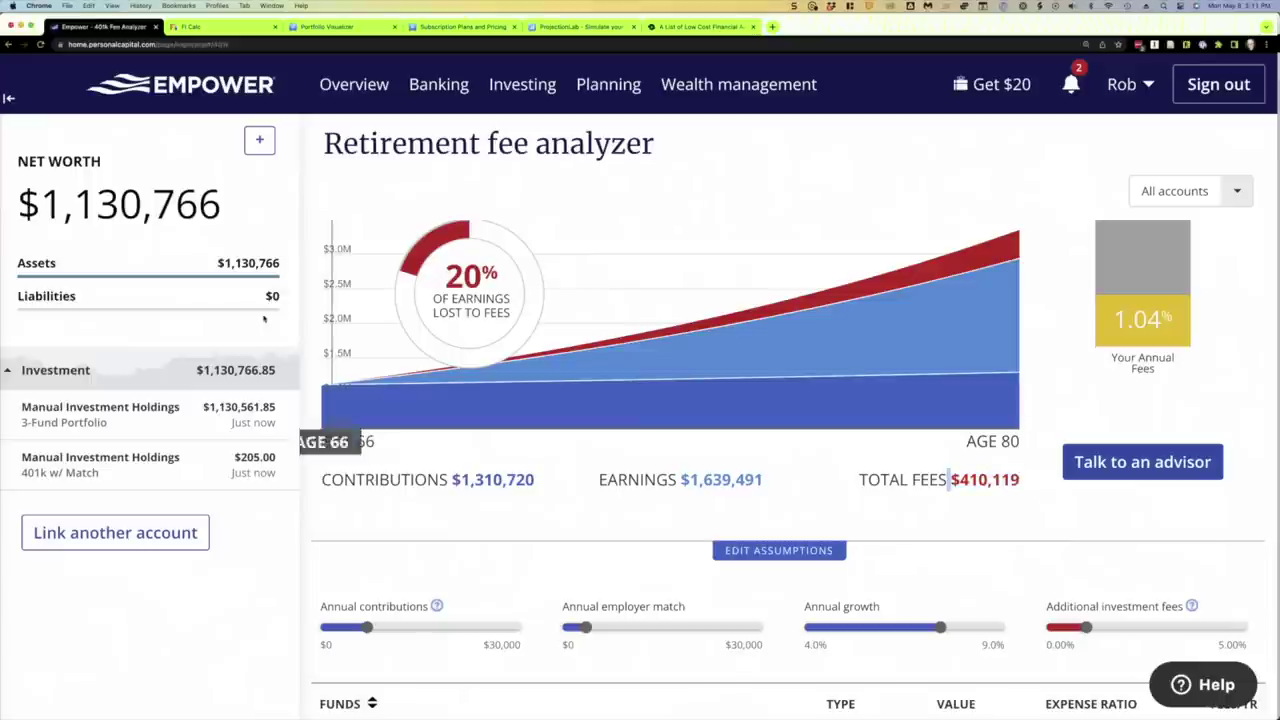
left_click(210, 27)
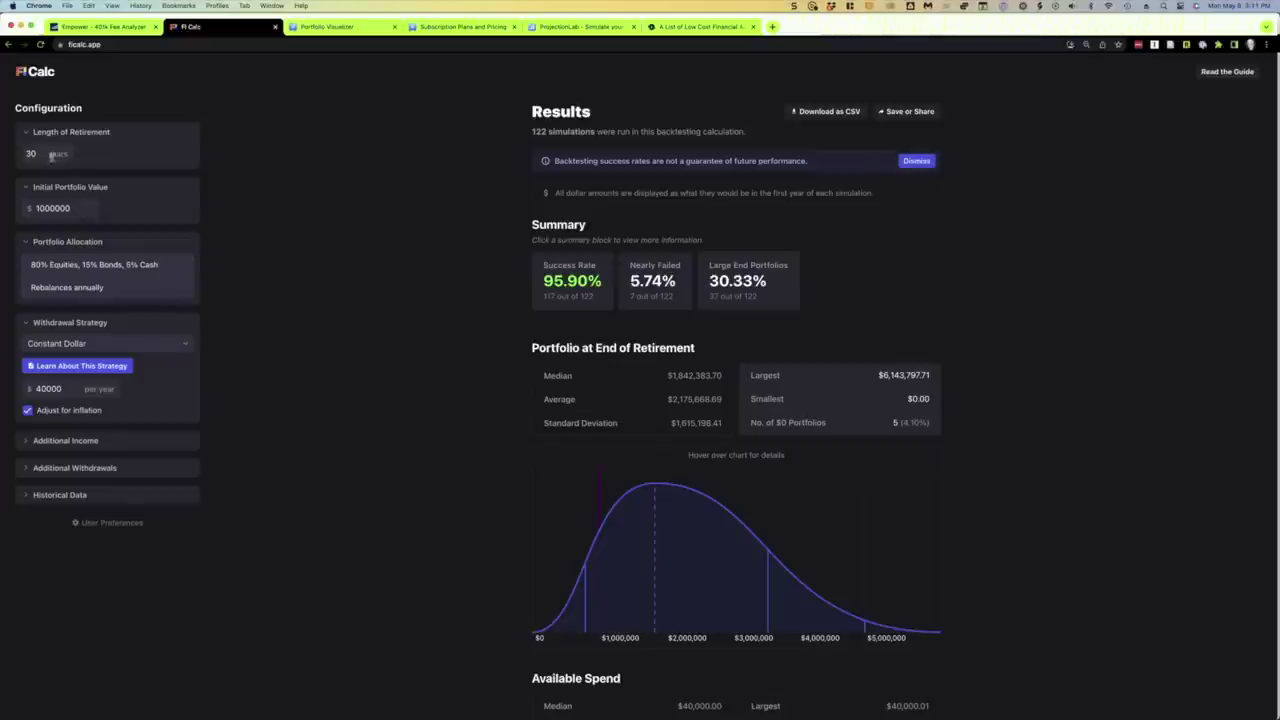
Review the 30-year length, initial portfolio and 40000 withdrawal, toggling inflation adjustment off and on
left_click(33, 153)
left_click(66, 206)
left_click(44, 387)
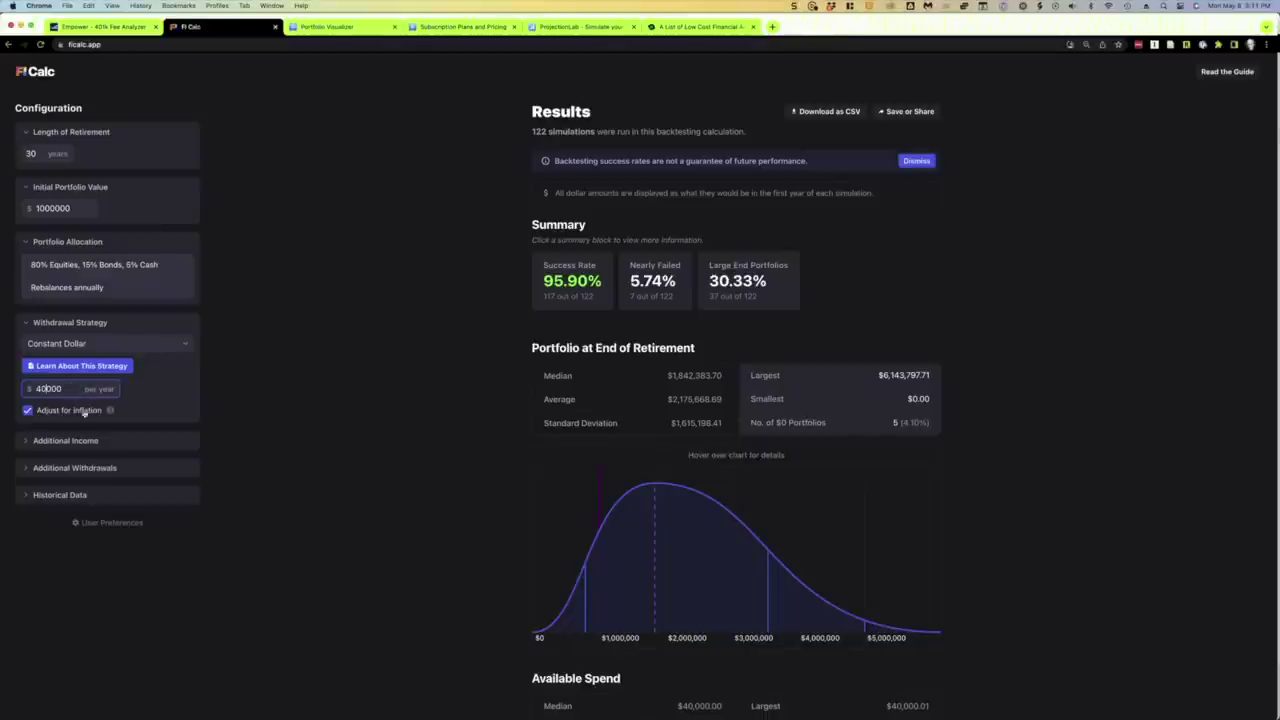
left_click(27, 411)
left_click(27, 411)
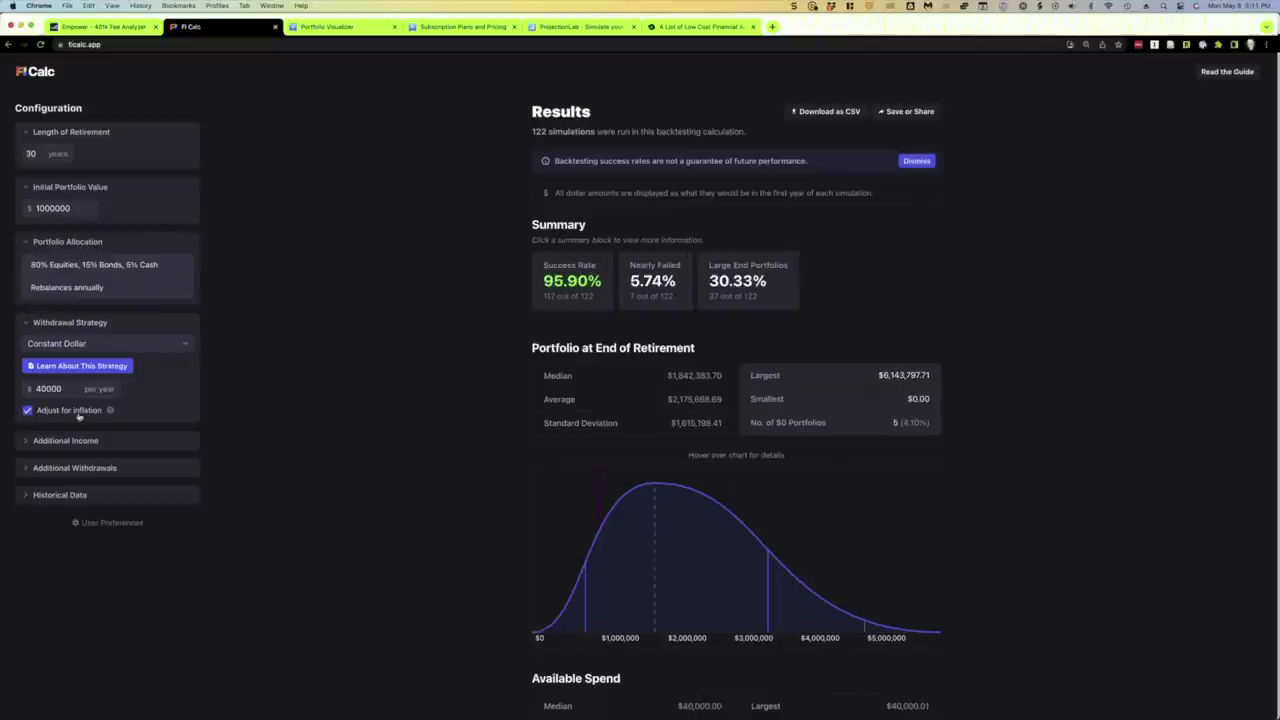
Show Portfolio Details with 80% equities, 15% bonds, 5% cash and their fees
left_click(113, 287)
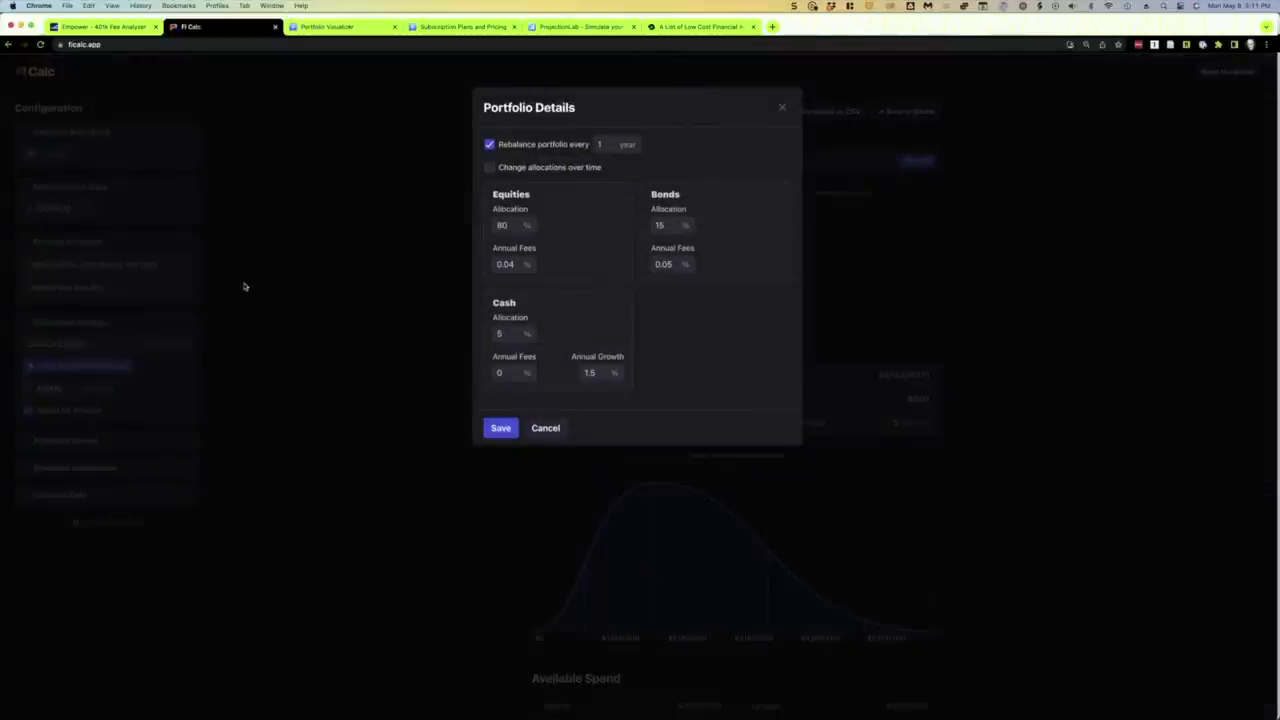
left_click(782, 110)
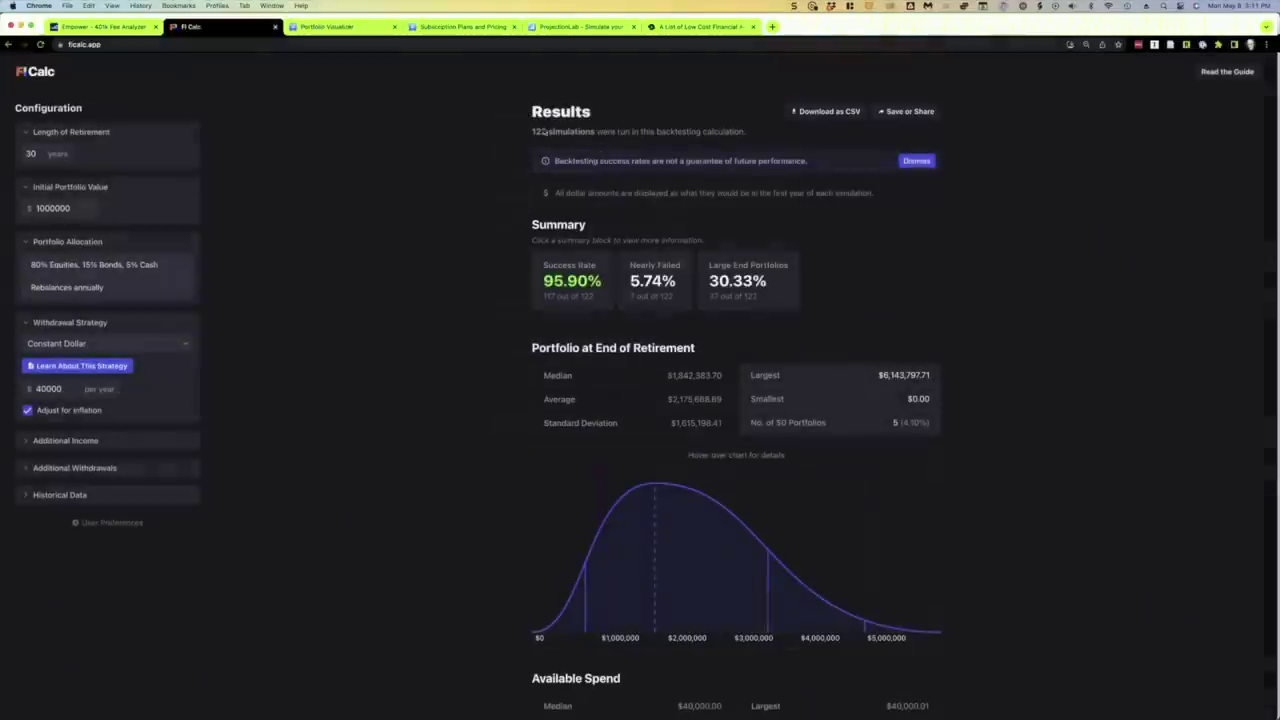
left_click(92, 278)
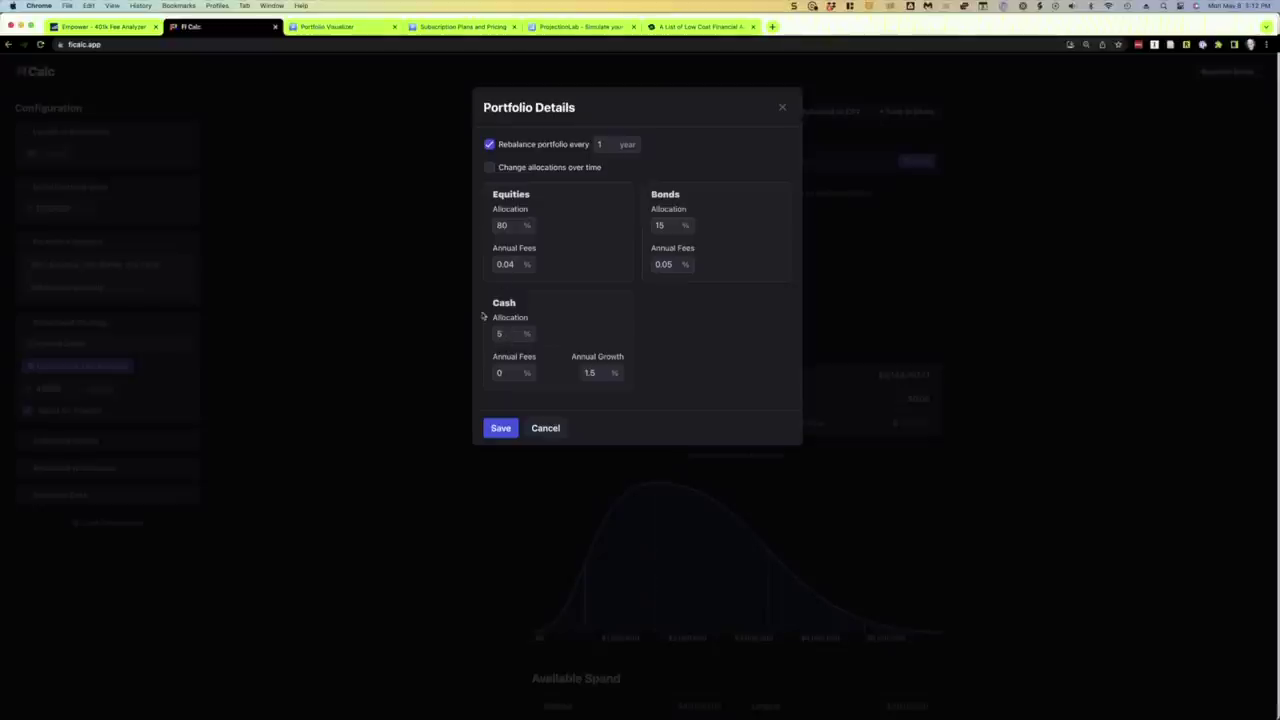
Save the portfolio as 75% equities and 25% bonds at 1% fees each, with 0% cash
double_click(502, 226)
type("75")
key("Tab")
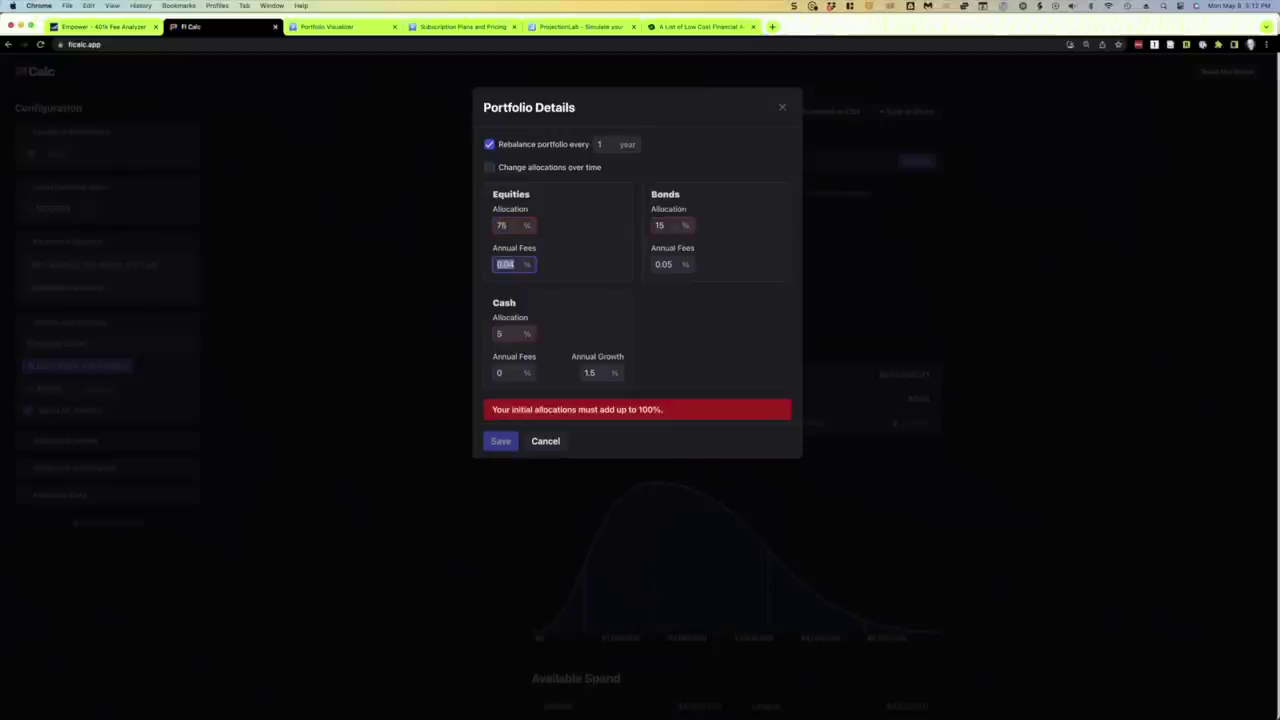
type("1")
key("Tab")
type("25")
key("Tab")
type("1.00")
key("Tab")
type("0")
key("Tab")
key("Tab")
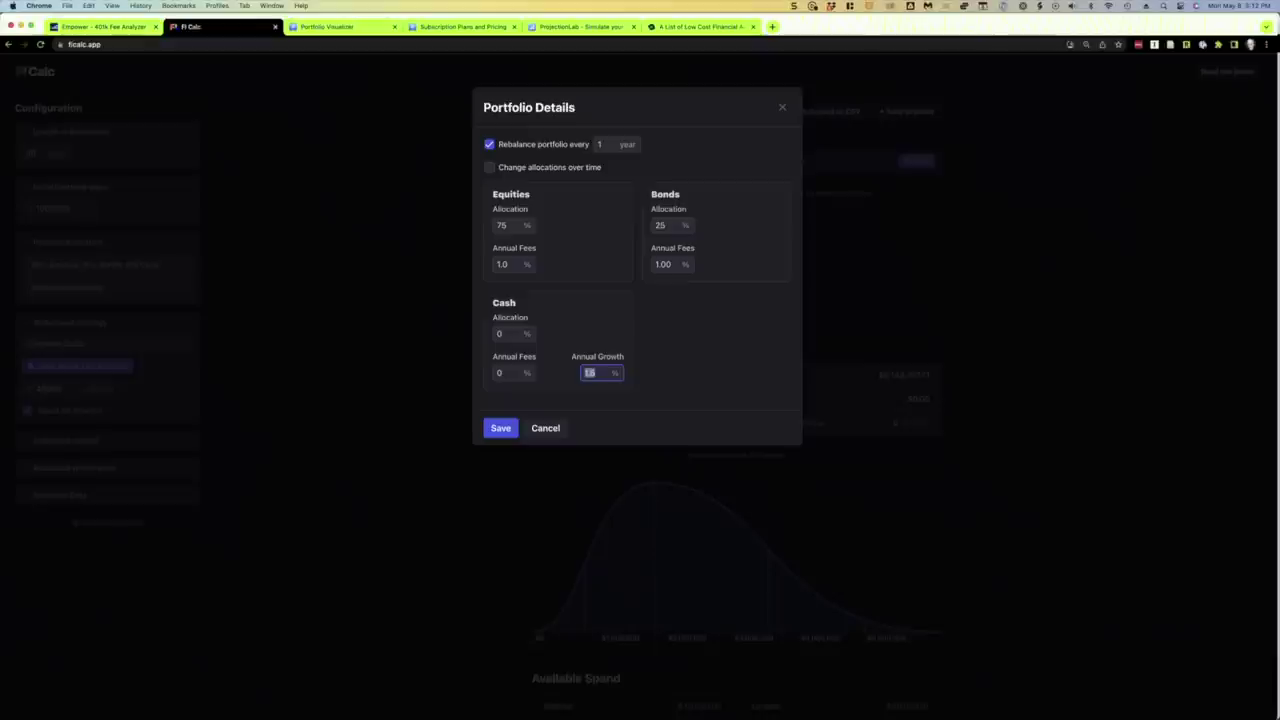
type("0")
left_click(686, 346)
left_click(496, 428)
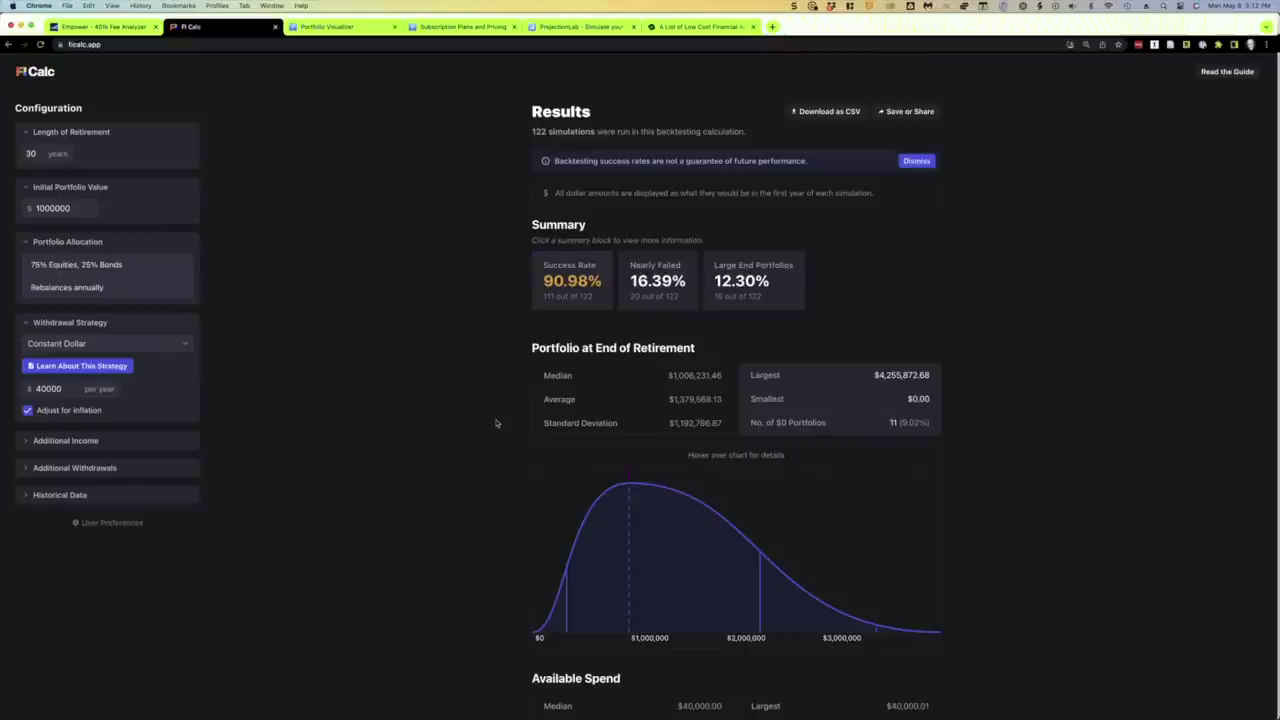
scroll(495, 423, "down", 15)
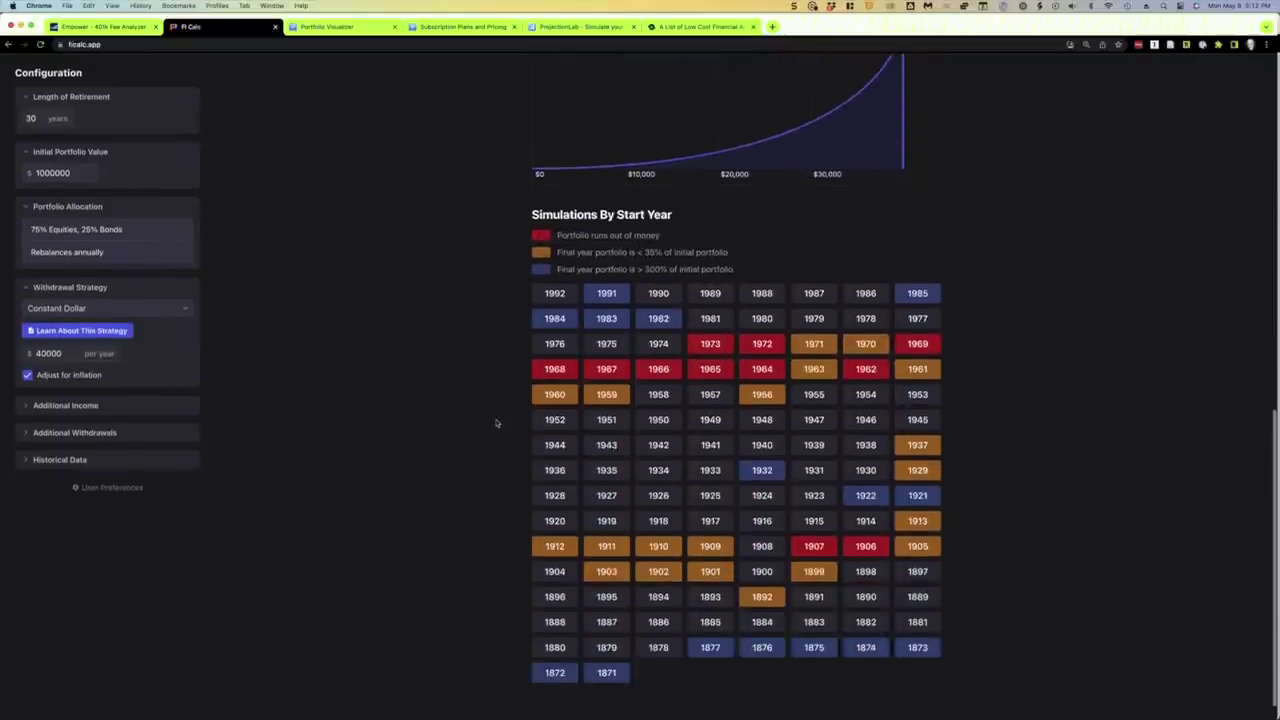
scroll(495, 423, "down", 1)
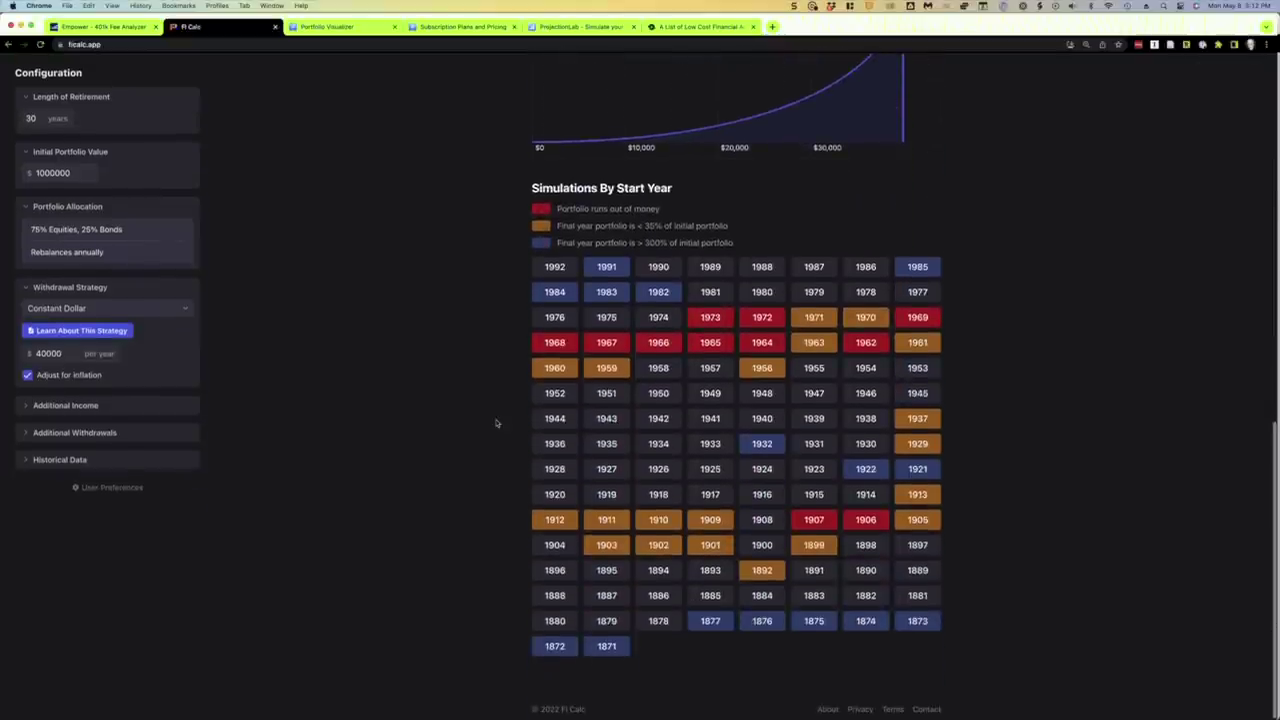
left_click(705, 627)
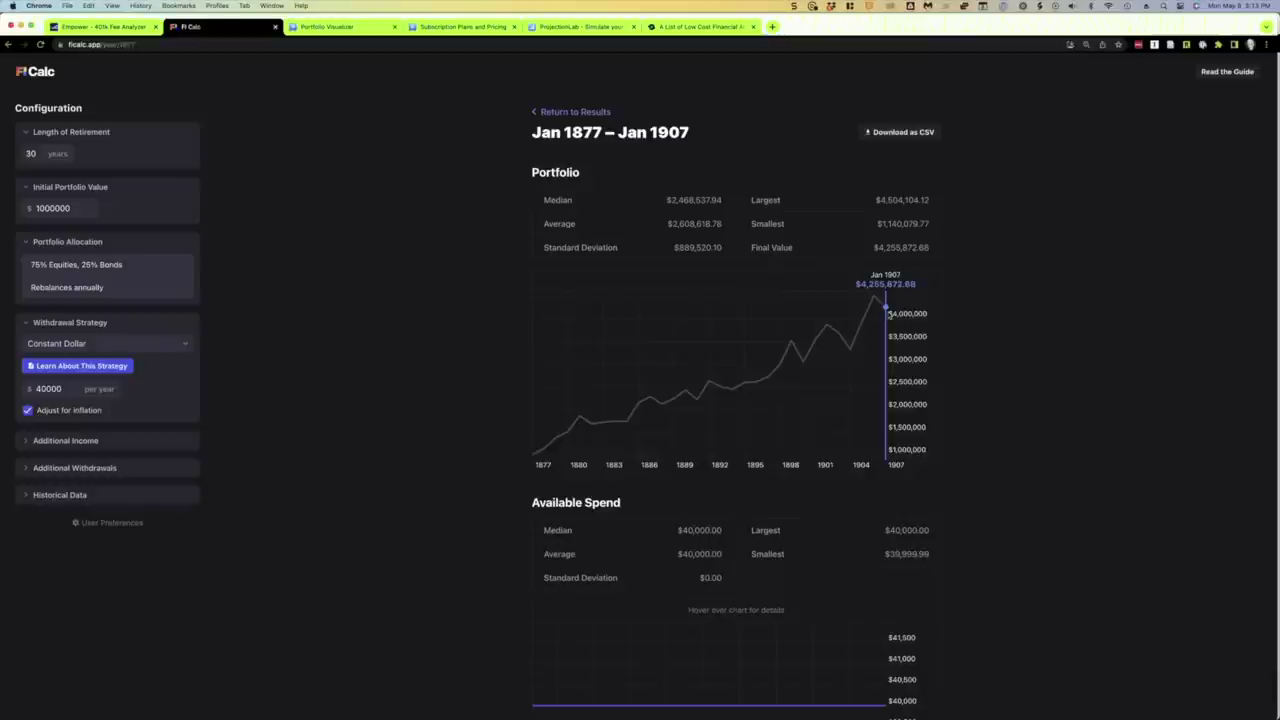
left_click(566, 113)
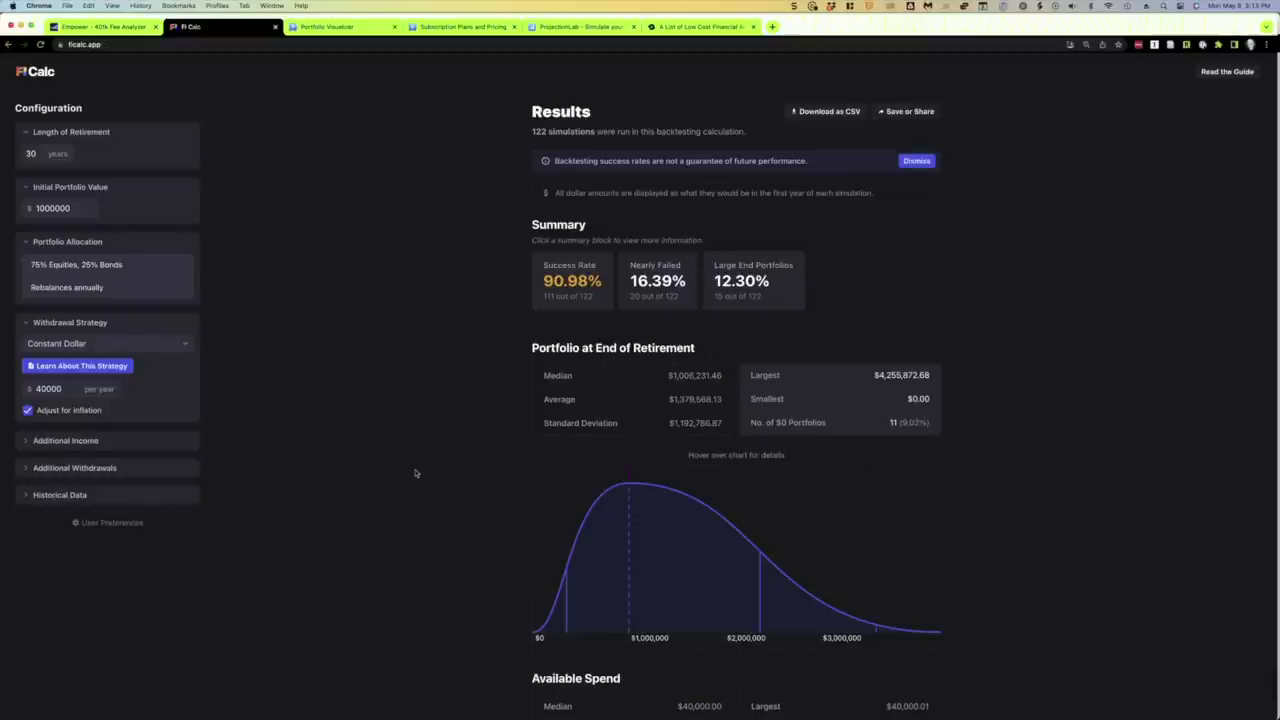
scroll(421, 473, "down", 10)
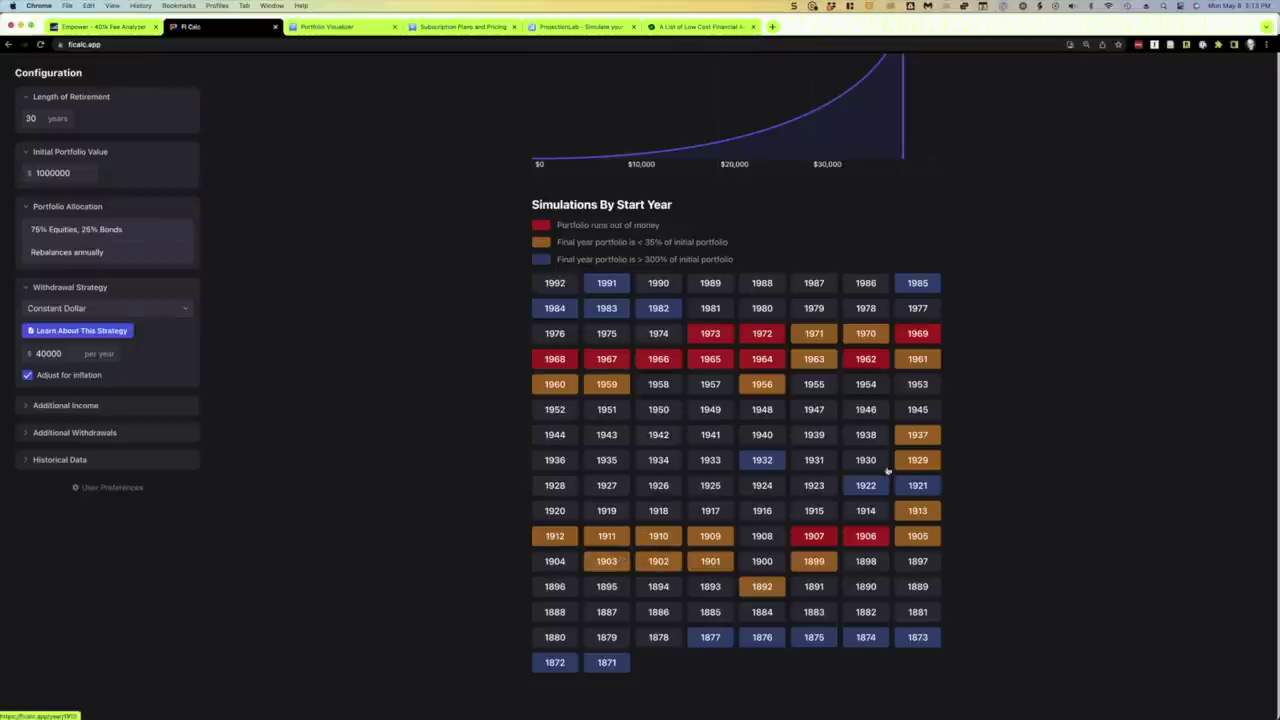
left_click(880, 340)
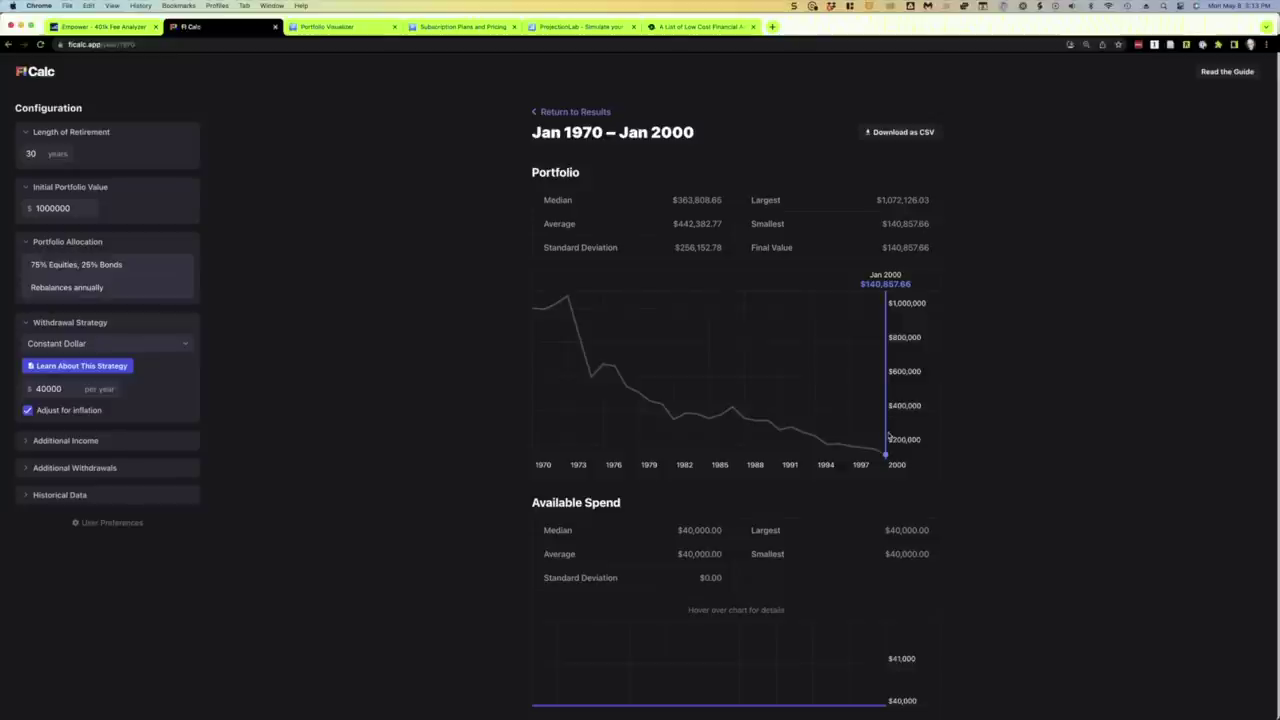
left_click(552, 110)
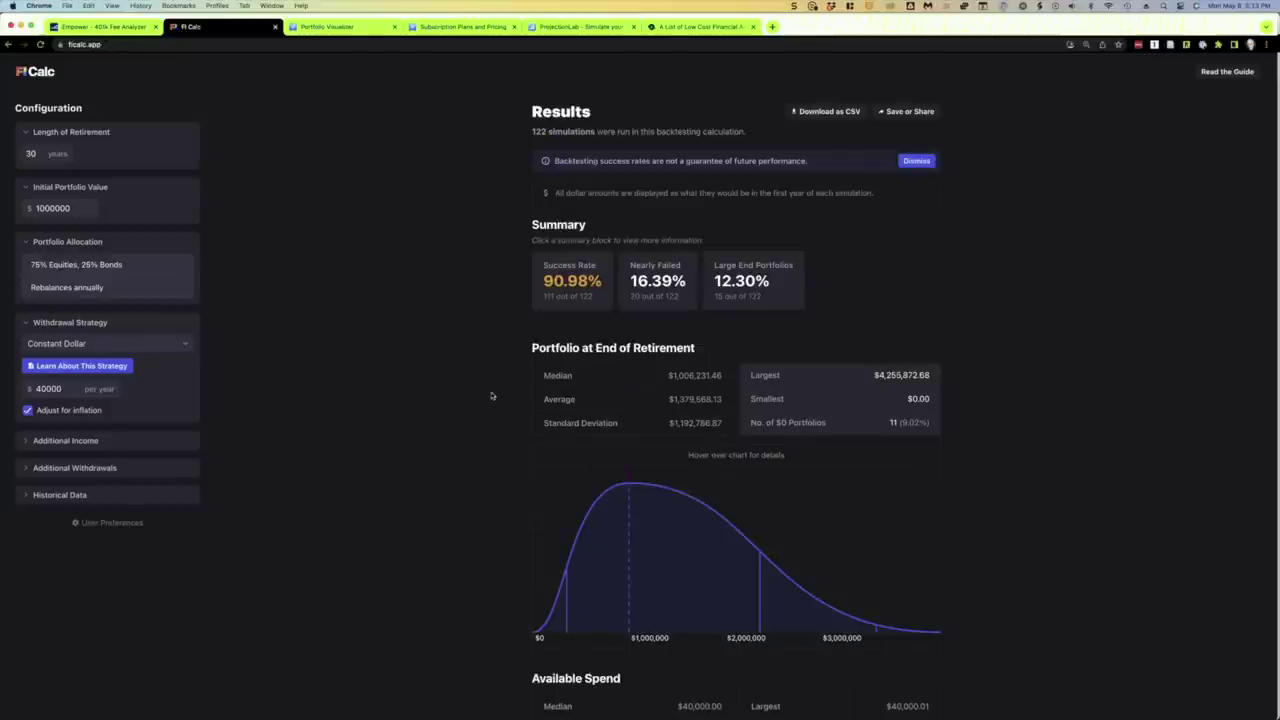
scroll(491, 396, "down", 6)
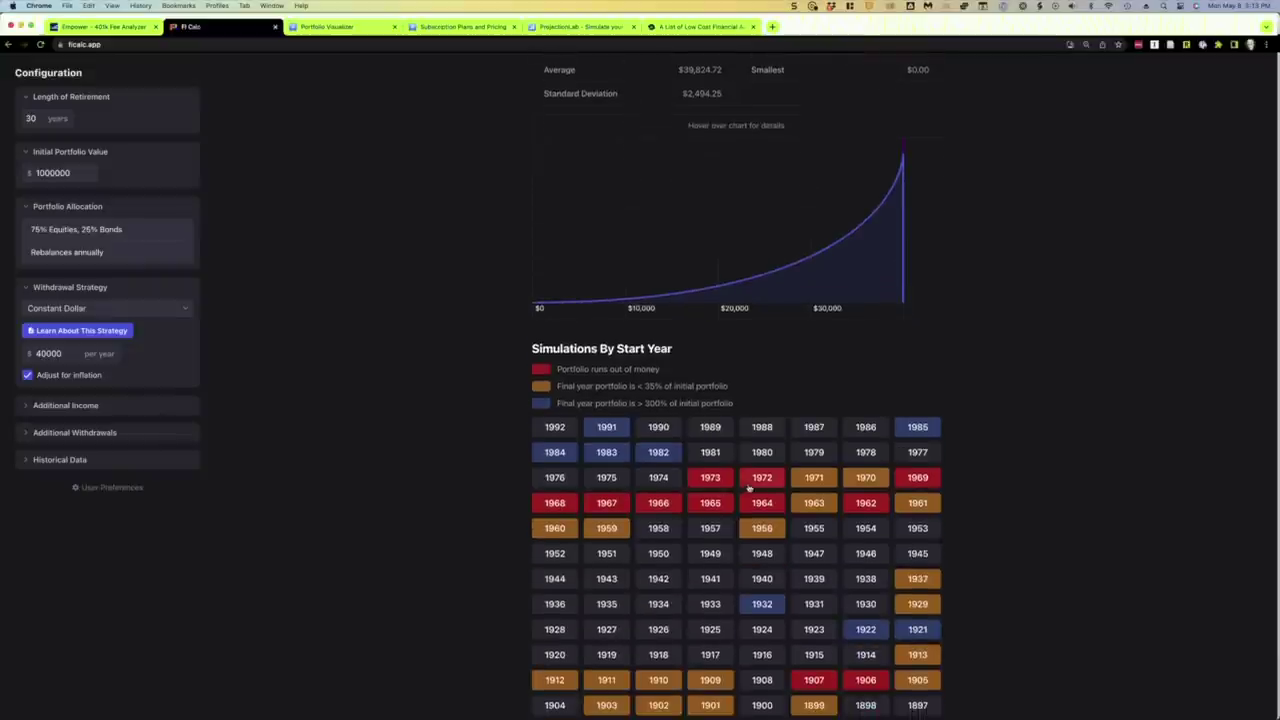
scroll(468, 509, "down", 3)
scroll(461, 508, "up", 2)
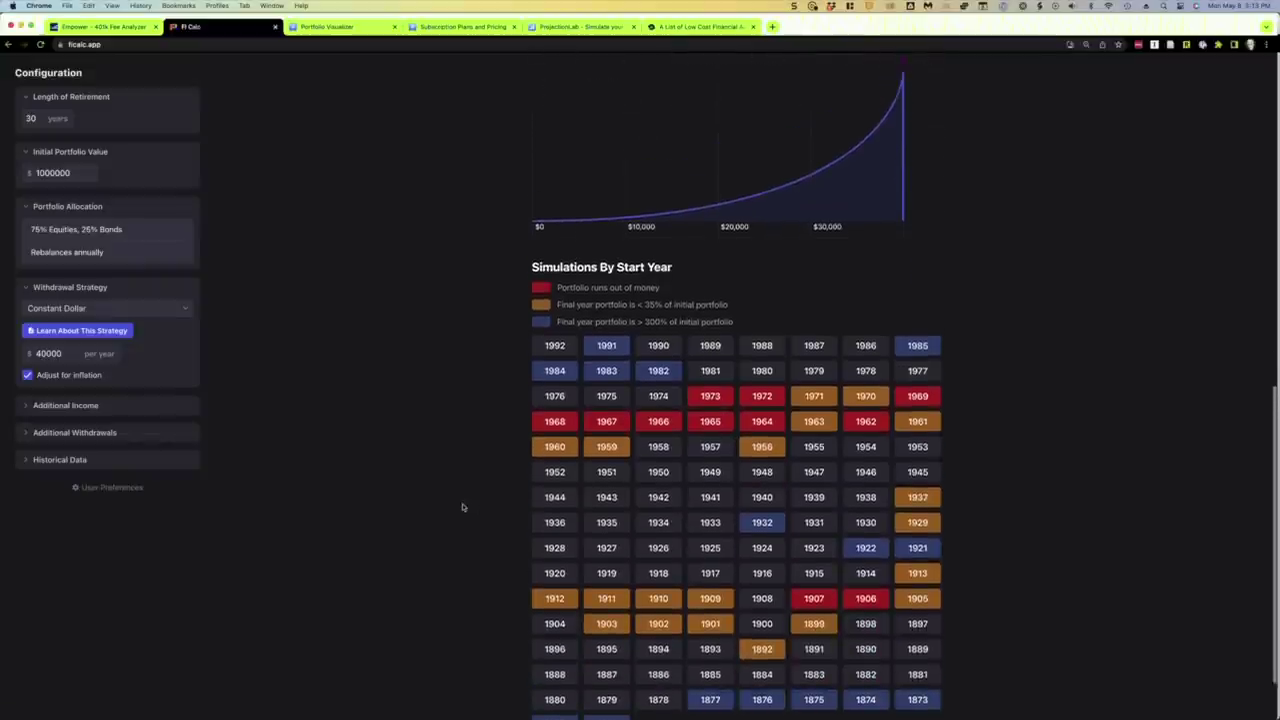
scroll(462, 507, "up", 8)
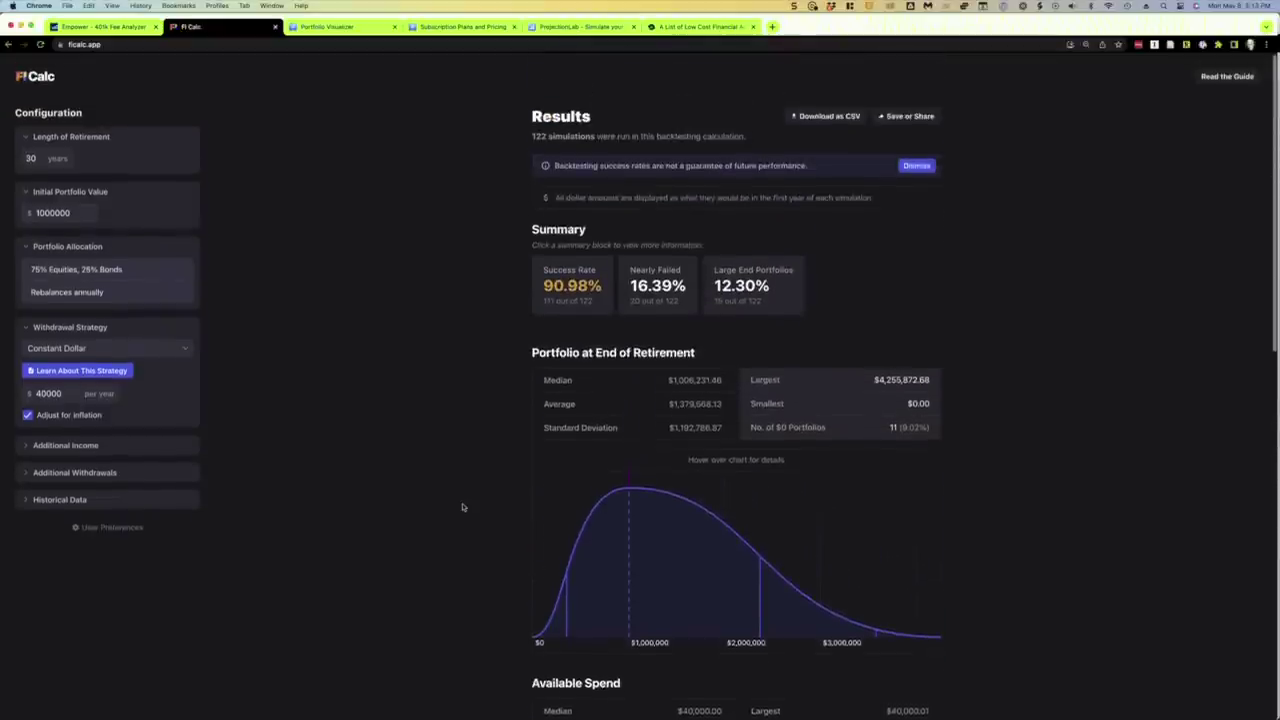
Lower the equities and bonds annual fees to 0.04% and review the 96.72% success-rate results
left_click(68, 287)
left_click(503, 262)
key("BackSpace")
type("0")
type("4")
left_click(660, 263)
key("BackSpace")
type("0.04")
left_click(673, 331)
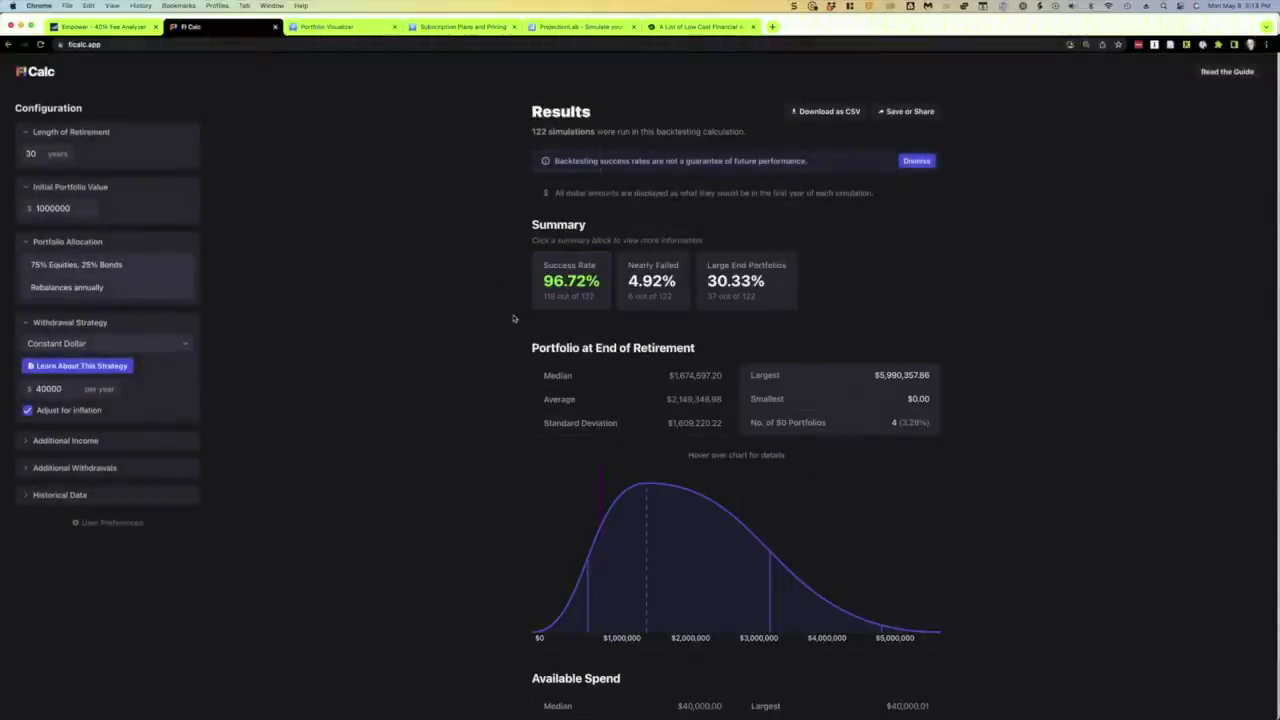
scroll(513, 318, "down", 5)
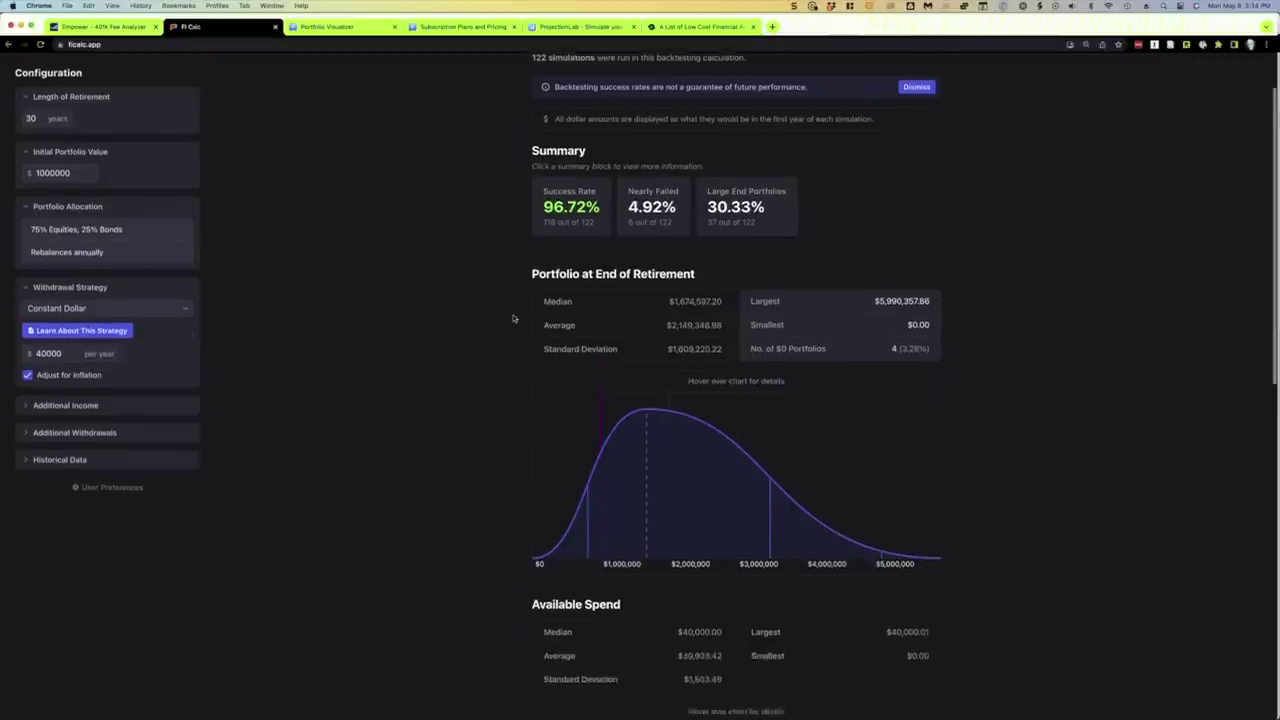
scroll(513, 318, "down", 3)
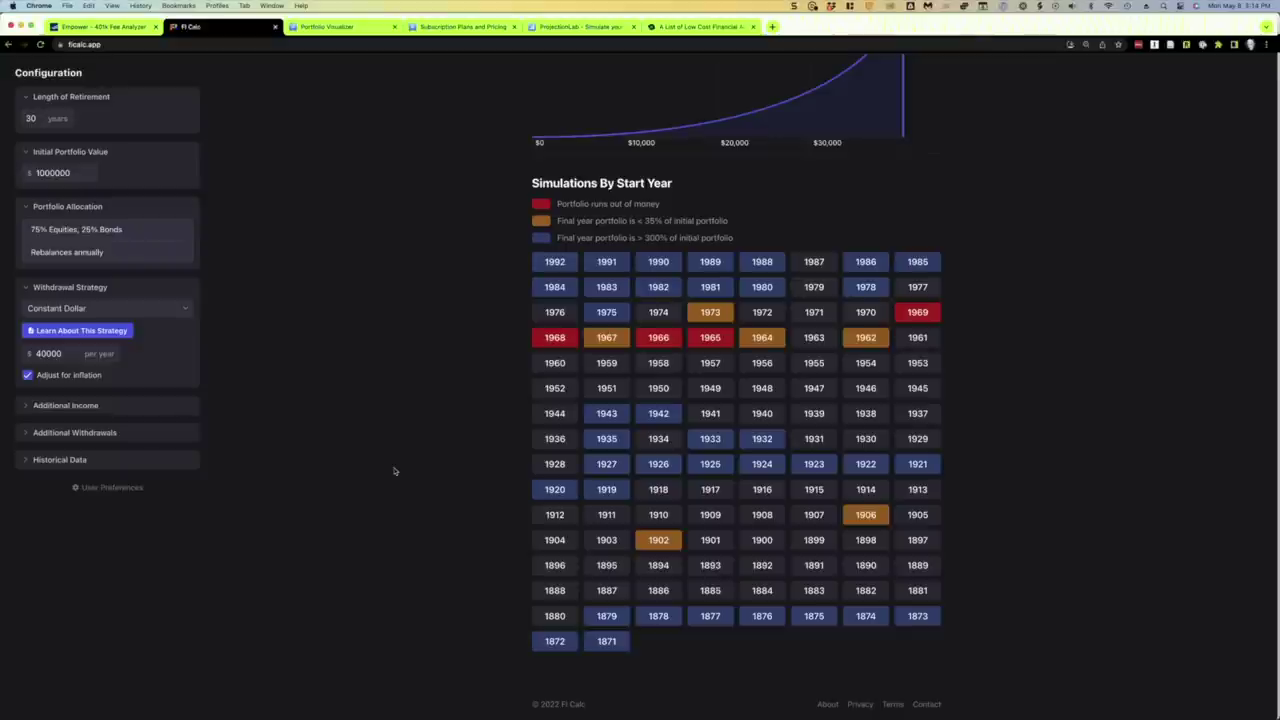
scroll(394, 471, "up", 7)
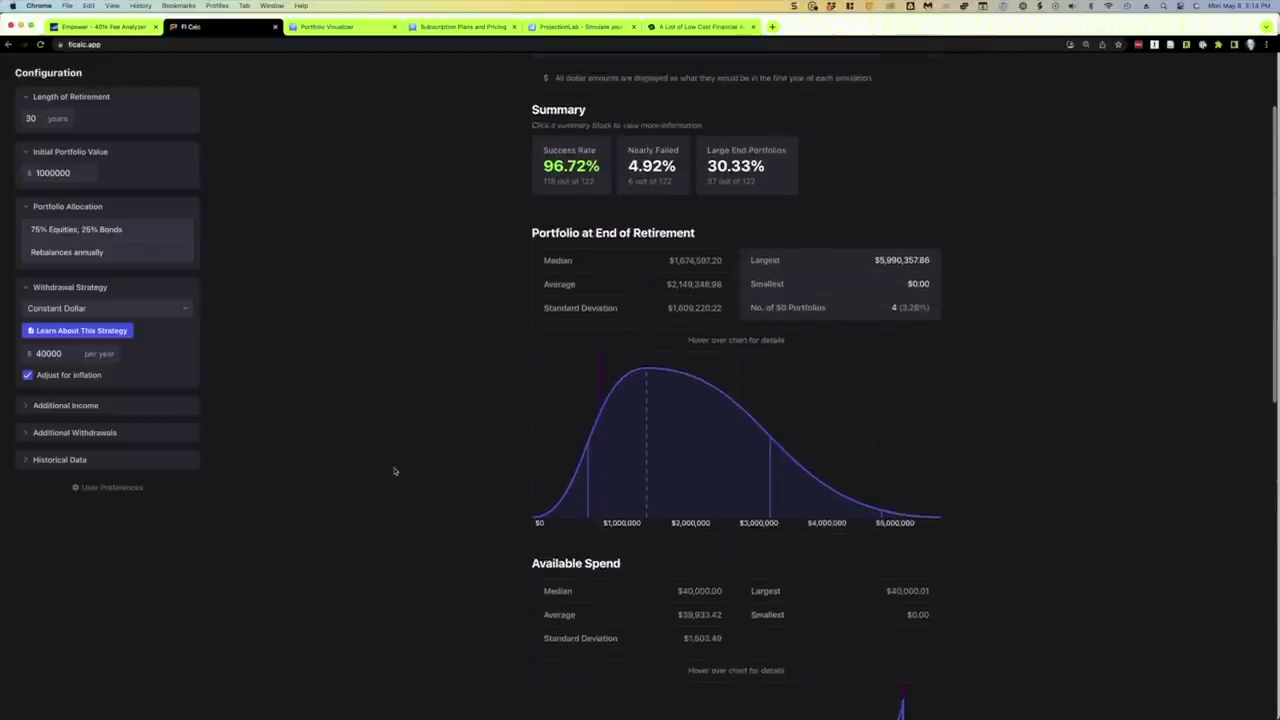
scroll(394, 471, "up", 1)
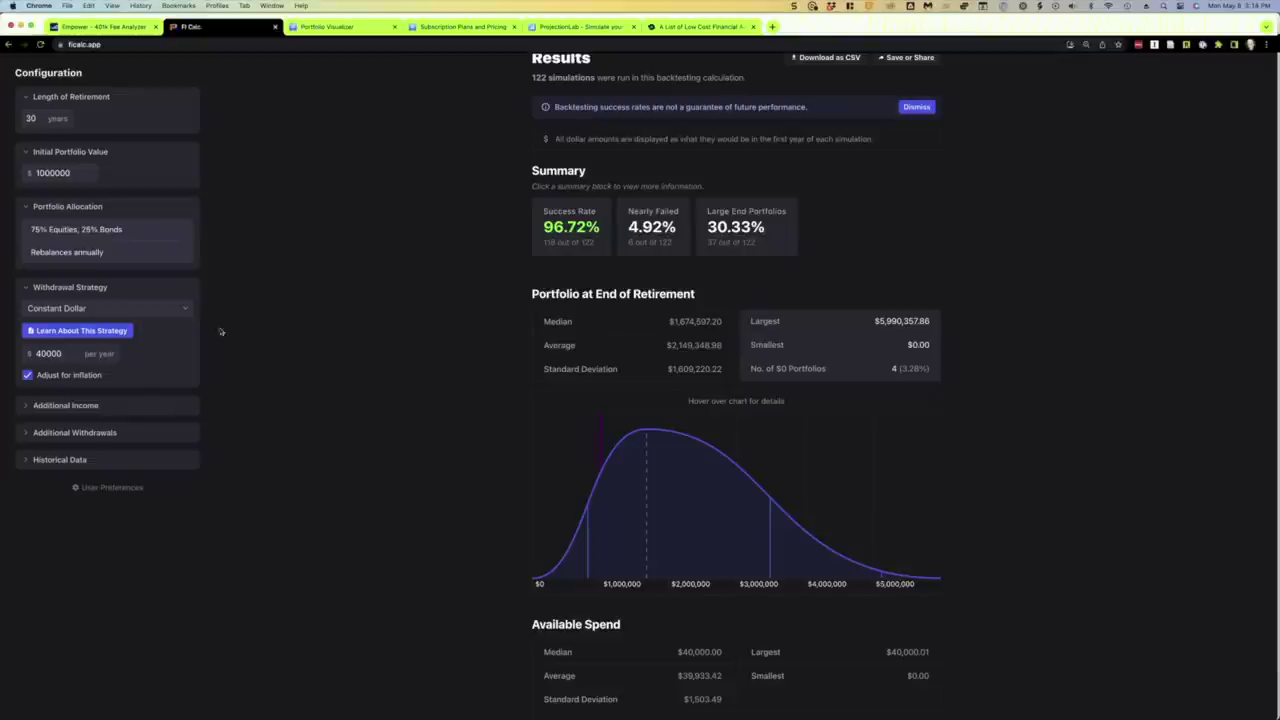
Step the yearly withdrawal through 41000, 42000, 43000 and 44000 up to 45000
left_click(64, 353)
double_click(64, 354)
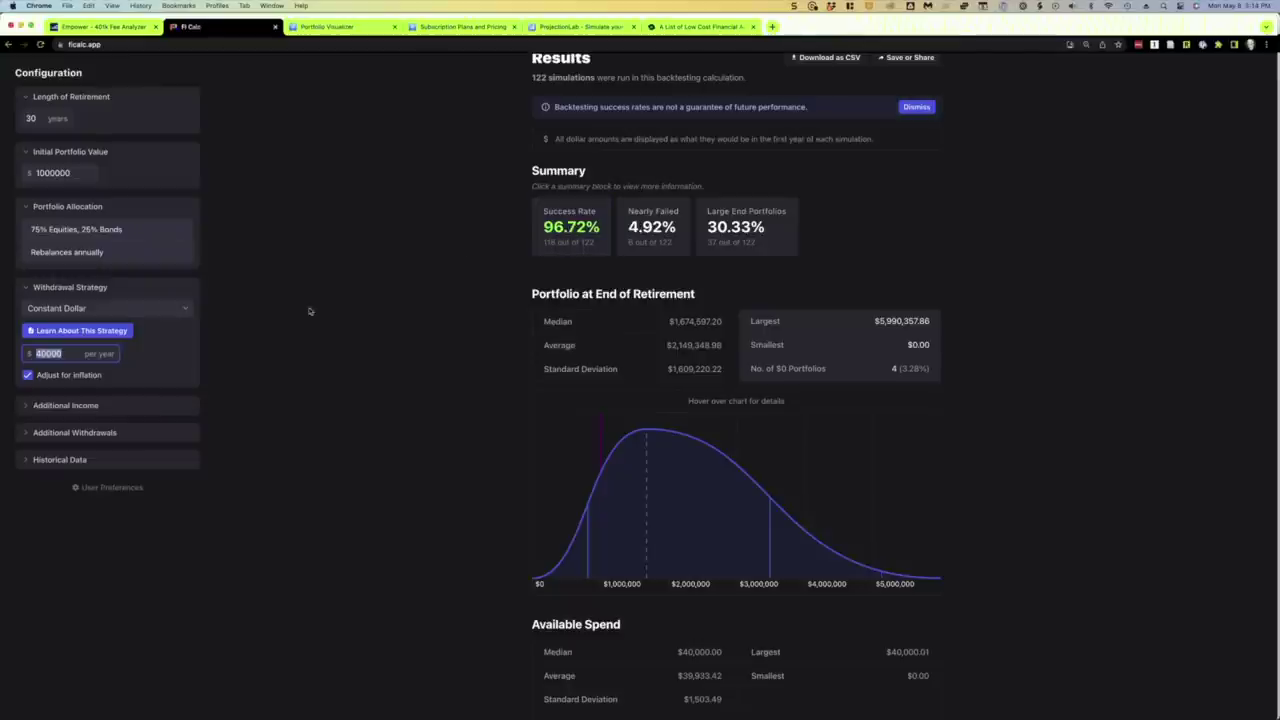
type("41000")
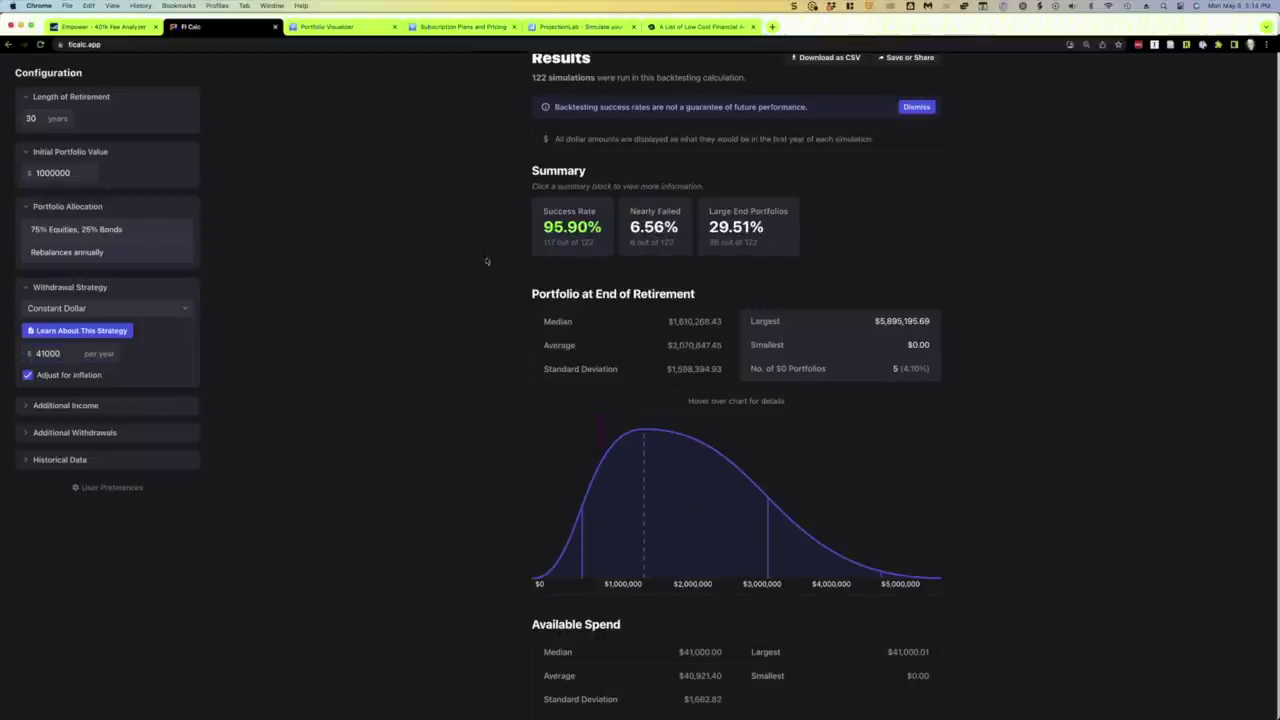
double_click(55, 352)
type("42000")
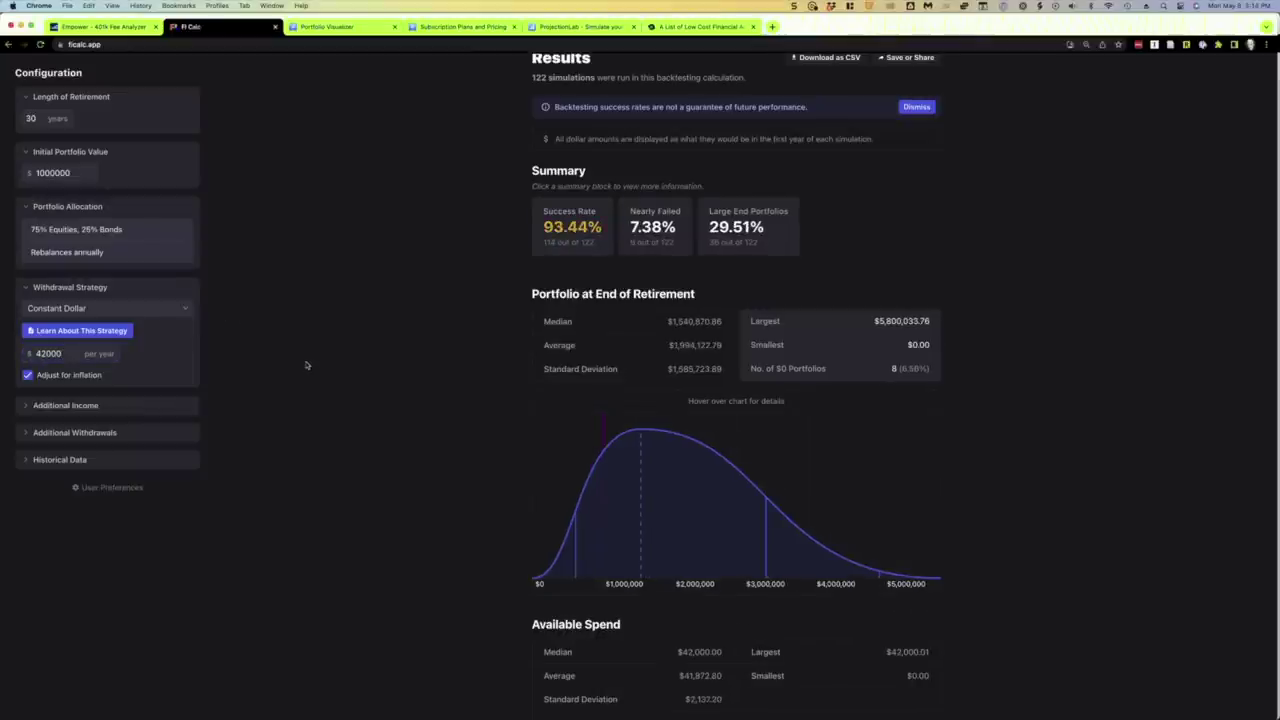
double_click(50, 353)
type("43")
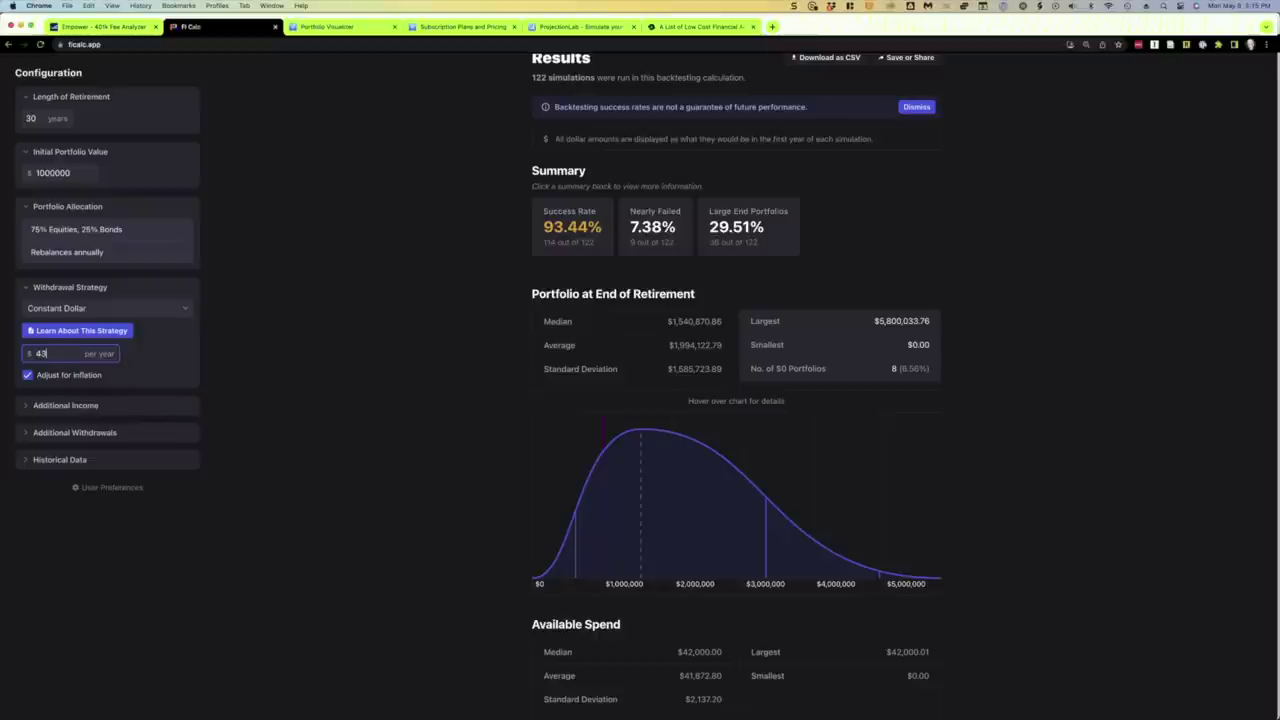
type("000")
left_click(279, 377)
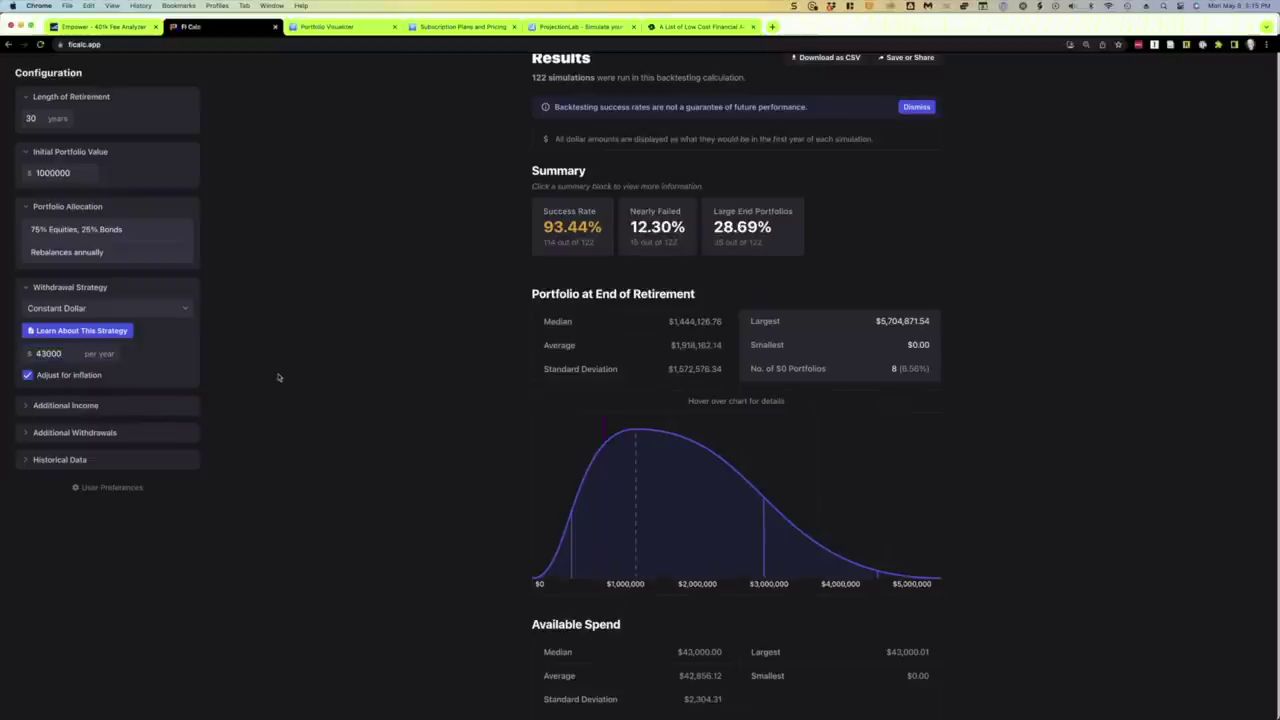
double_click(38, 351)
type("44000")
left_click(304, 376)
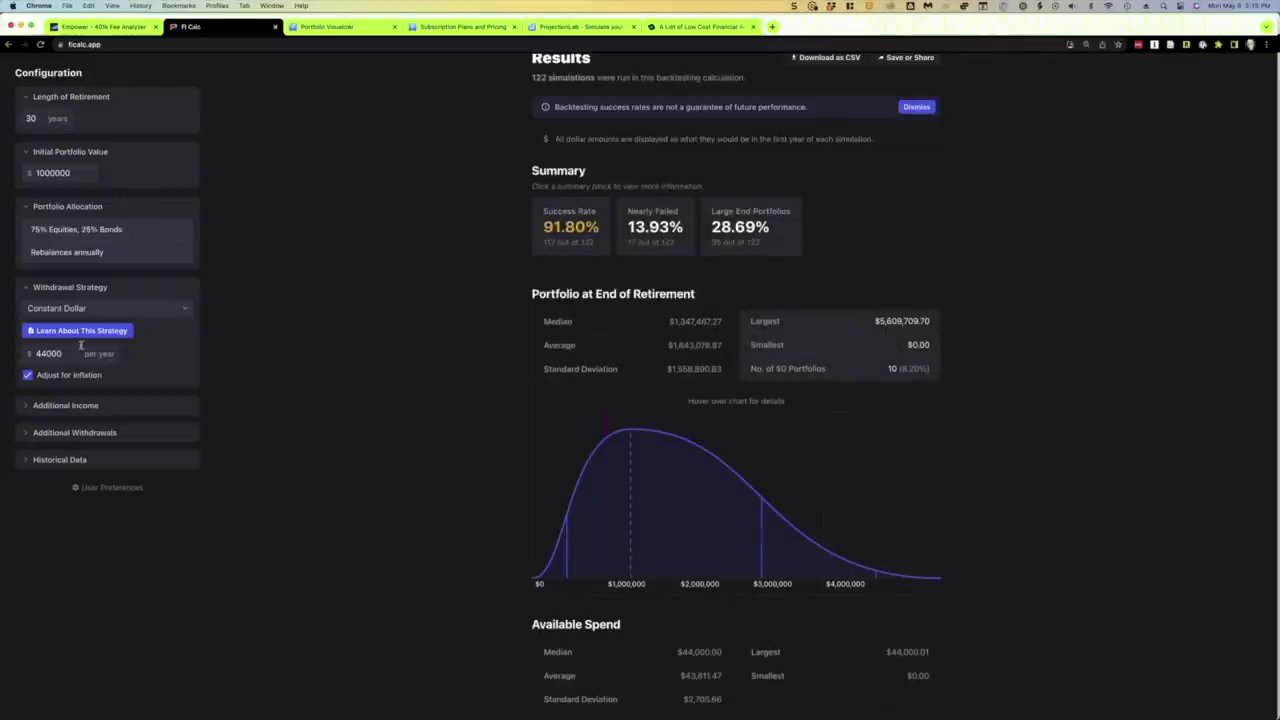
double_click(50, 354)
type("45000")
left_click(378, 347)
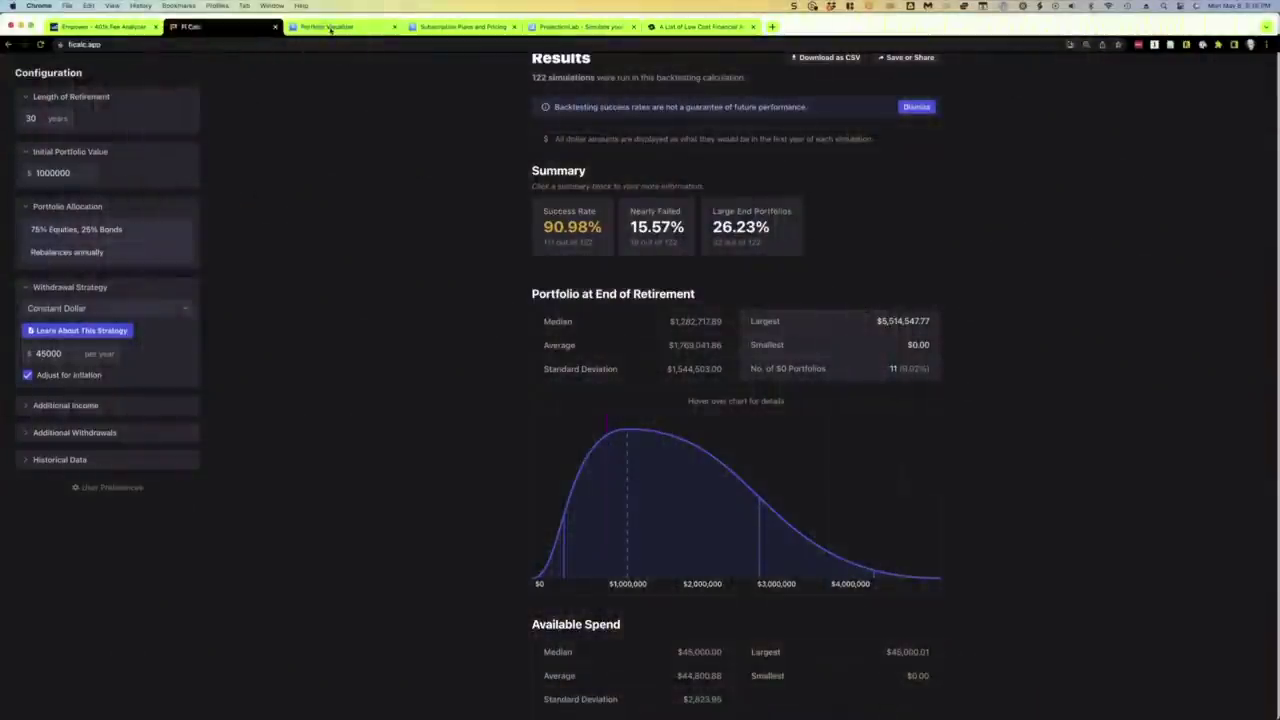
Open Portfolio Visualizer's asset allocation backtesting tool
left_click(330, 26)
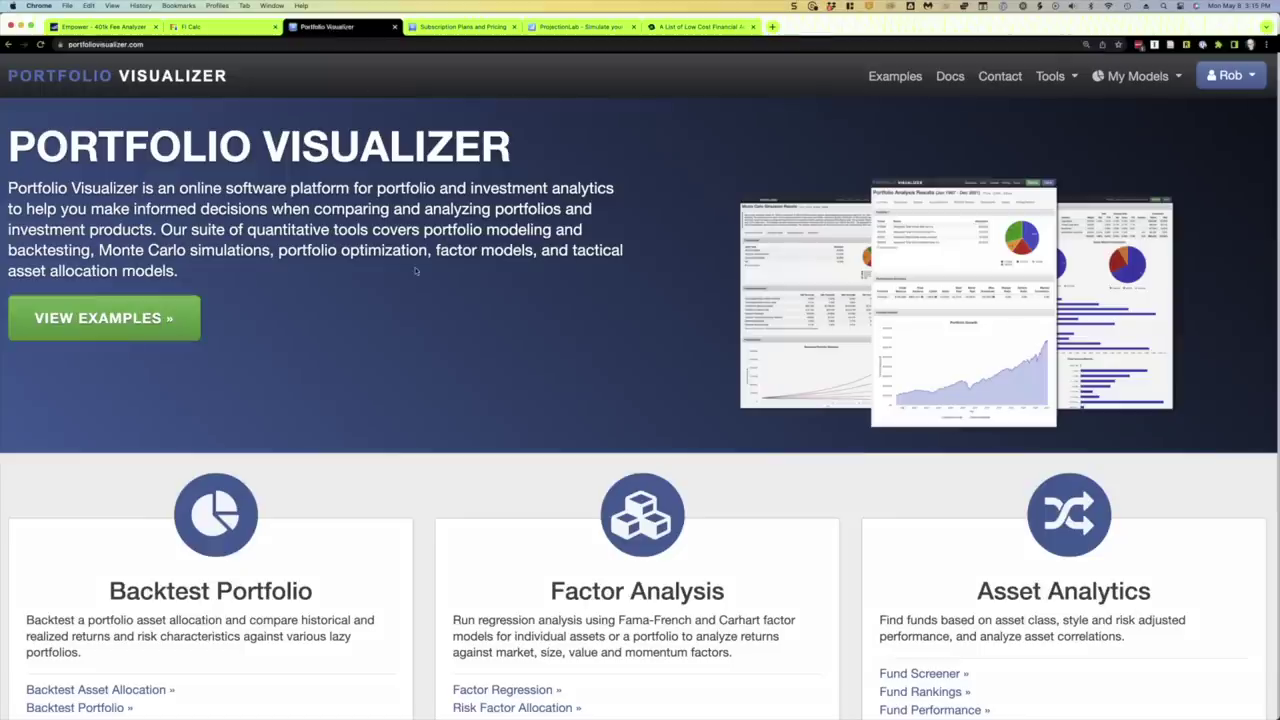
scroll(416, 270, "down", 2)
scroll(416, 270, "up", 2)
scroll(416, 270, "down", 5)
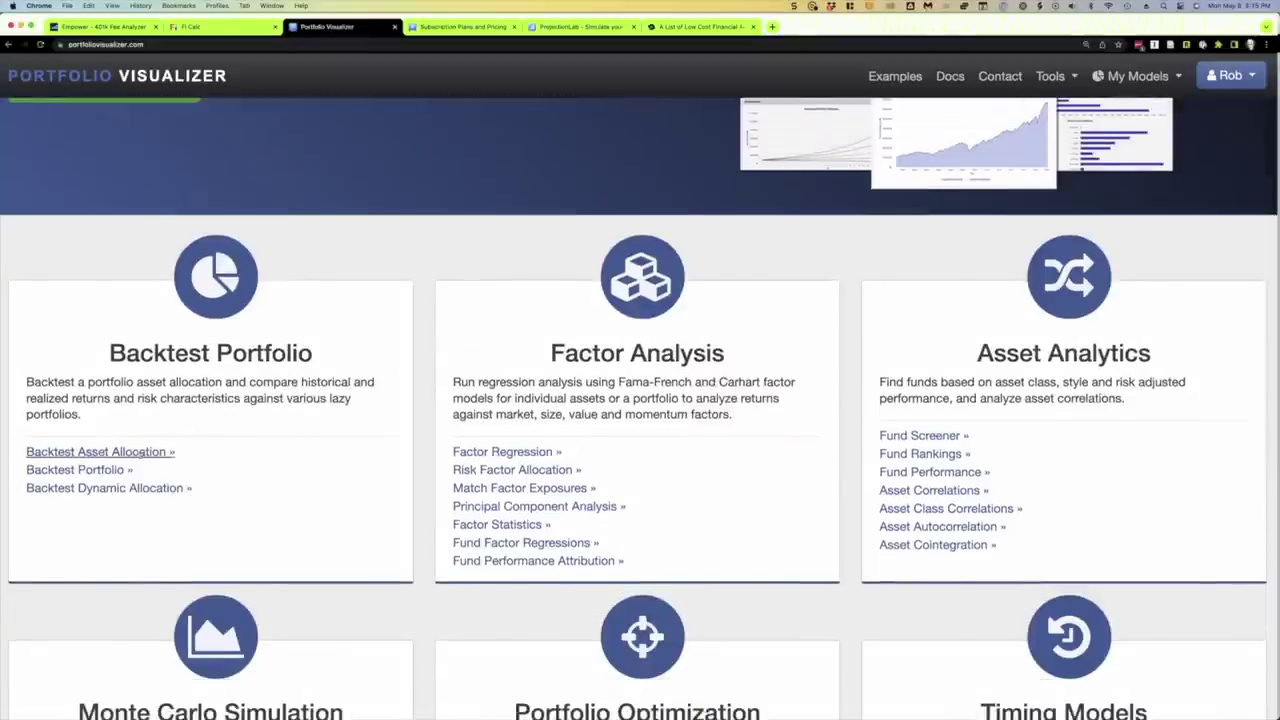
left_click(110, 452)
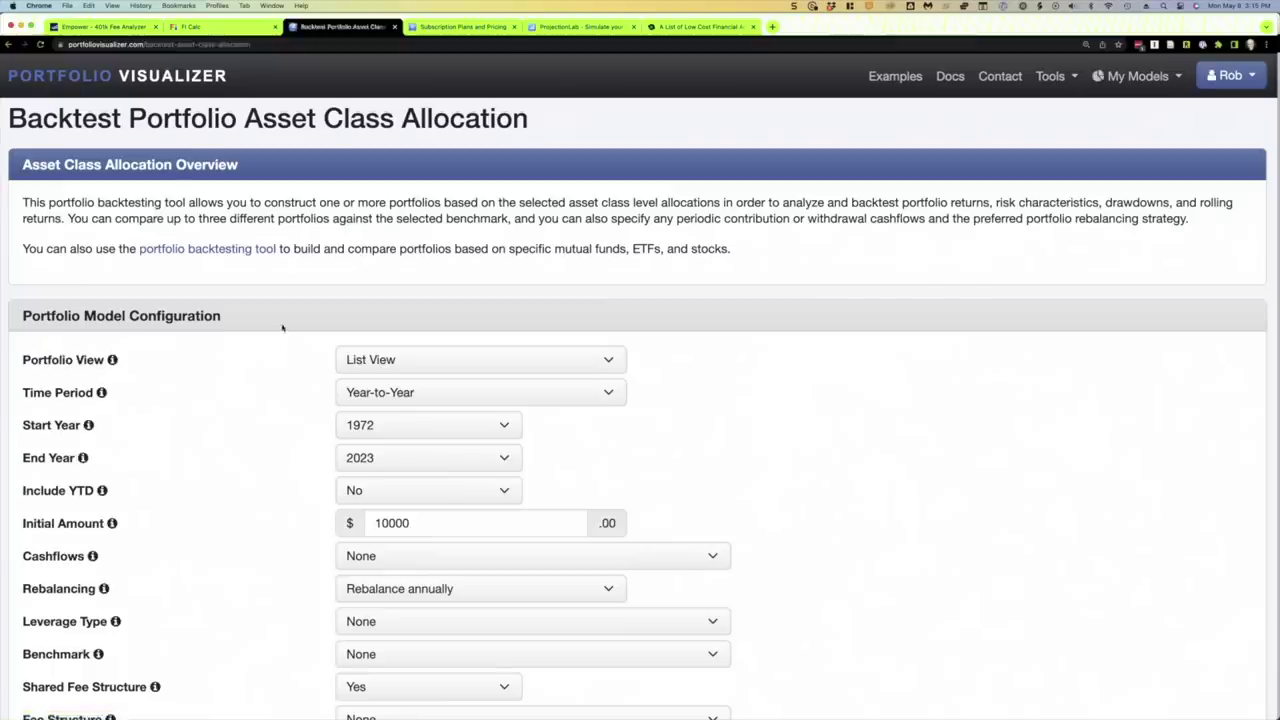
scroll(282, 327, "down", 3)
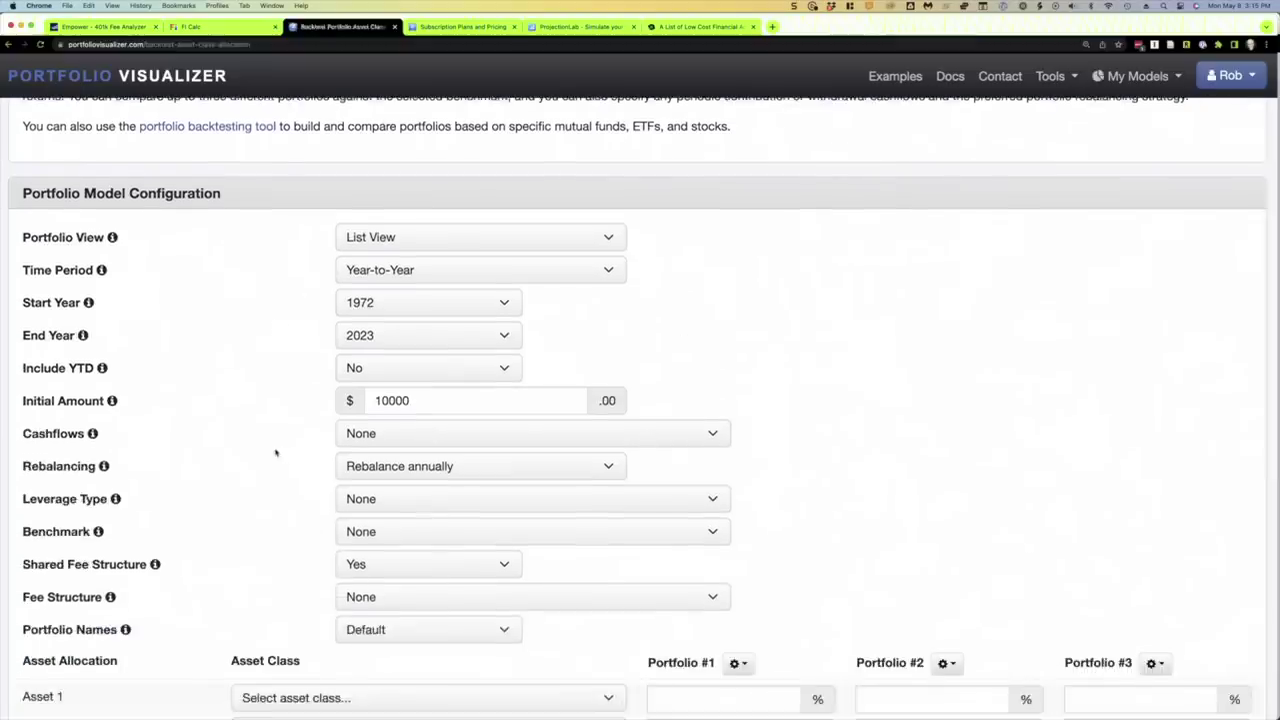
scroll(276, 452, "down", 3)
left_click_drag(117, 455, 18, 455)
left_click(104, 455)
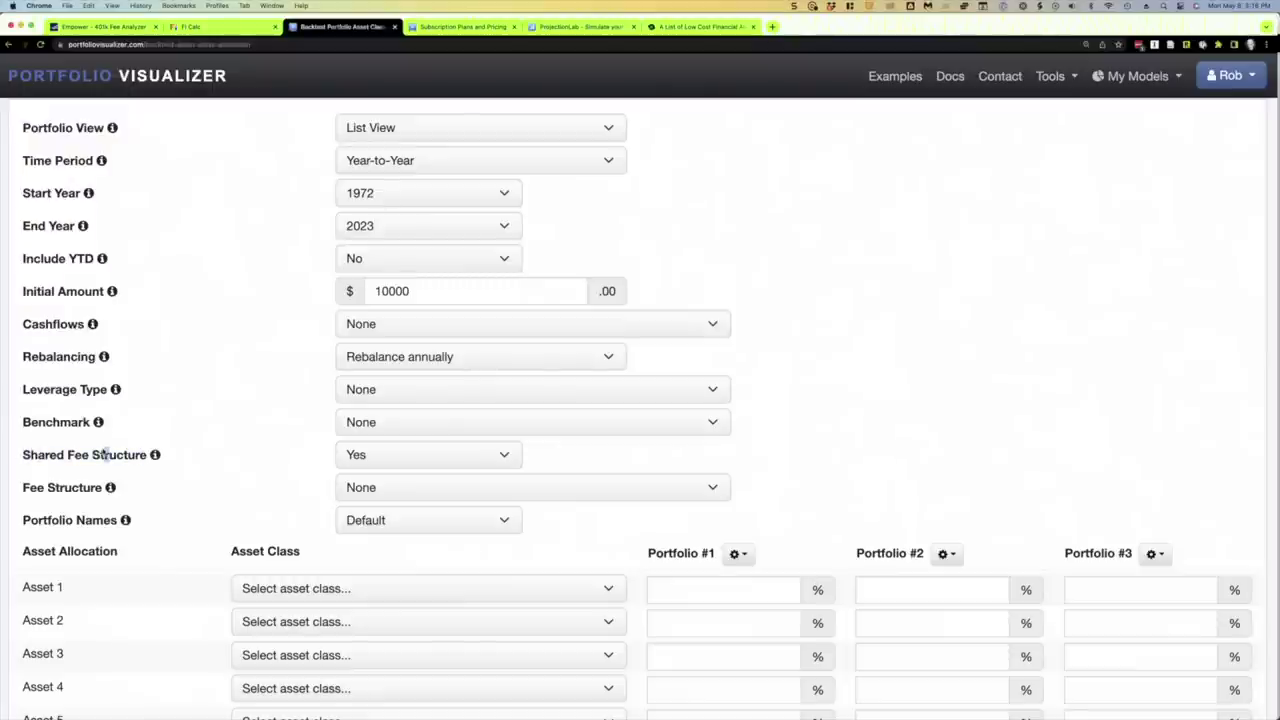
Check the $19 Basic subscription price, then return to the backtest portfolio settings form
left_click(456, 27)
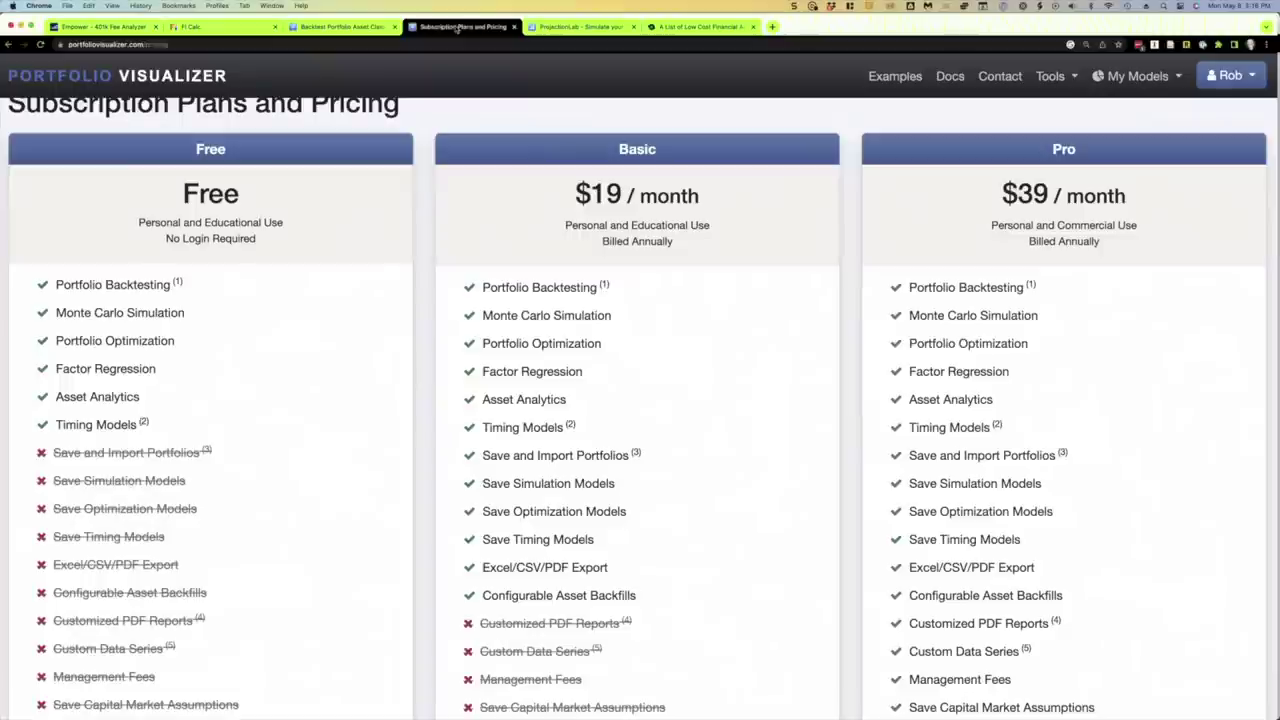
scroll(566, 397, "up", 1)
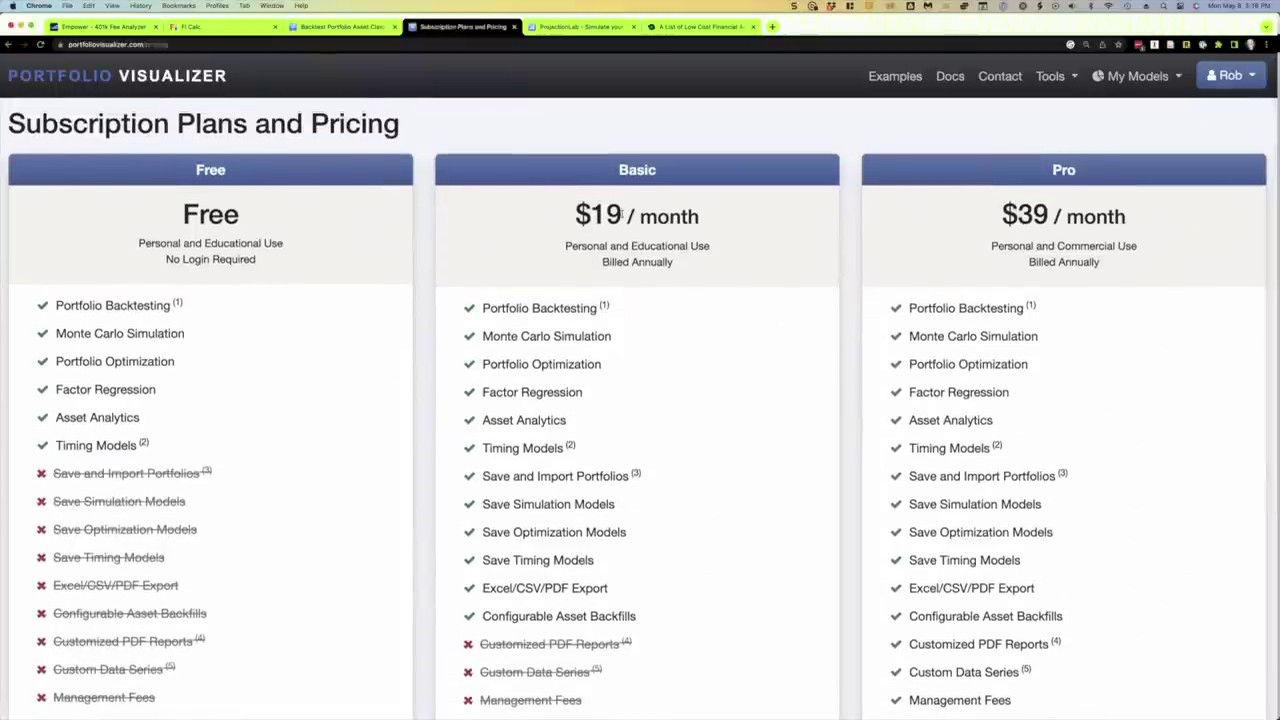
left_click_drag(623, 214, 576, 214)
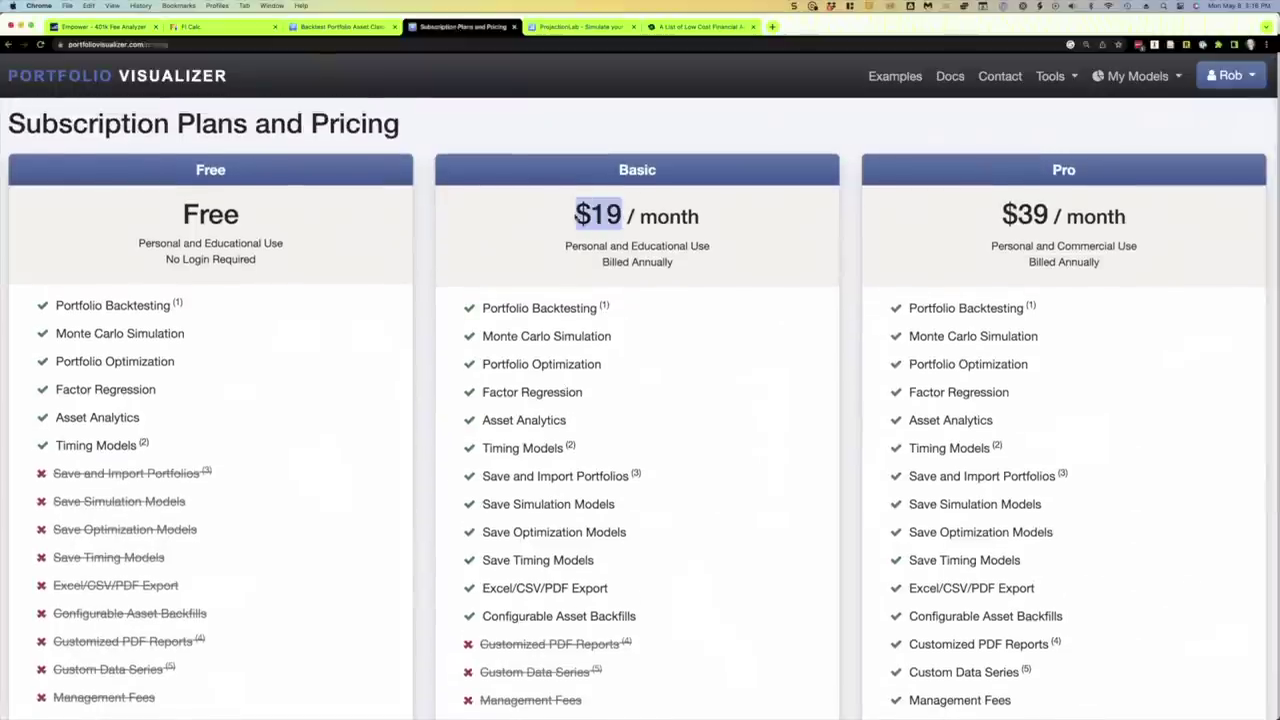
left_click(340, 27)
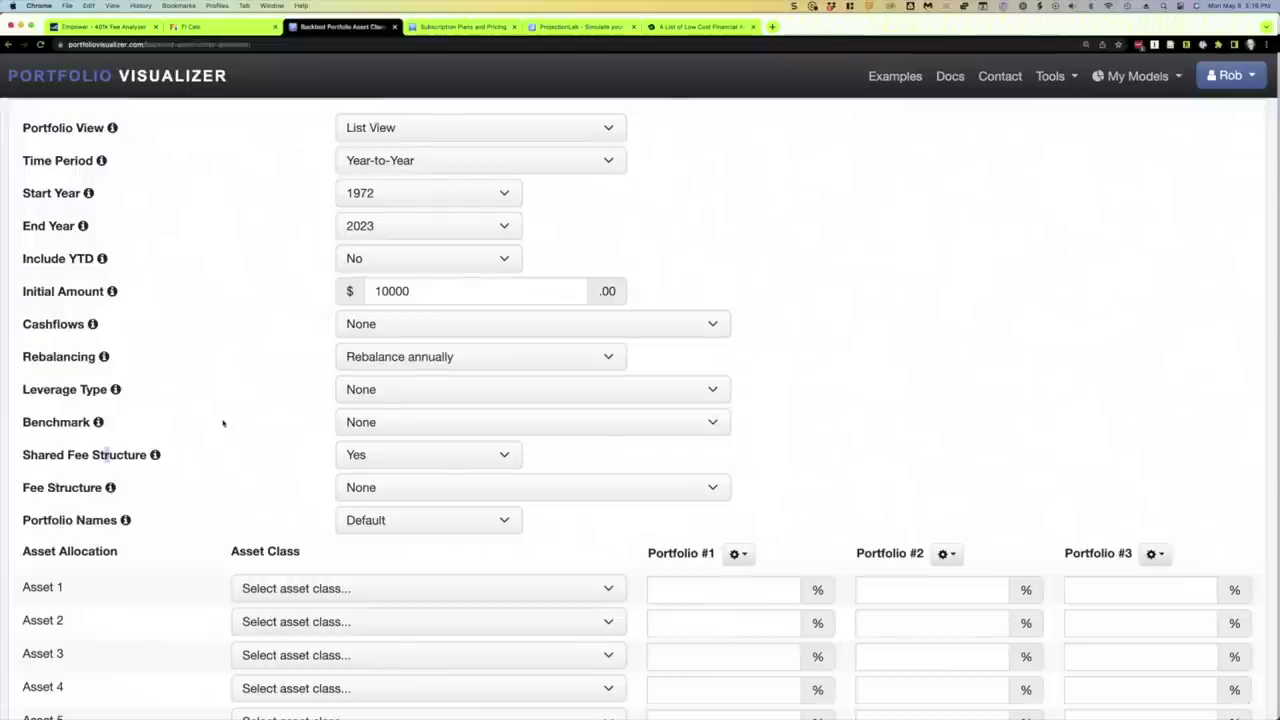
Set the initial amount to 1000000 with a fixed 40000 yearly withdrawal
left_click(442, 291)
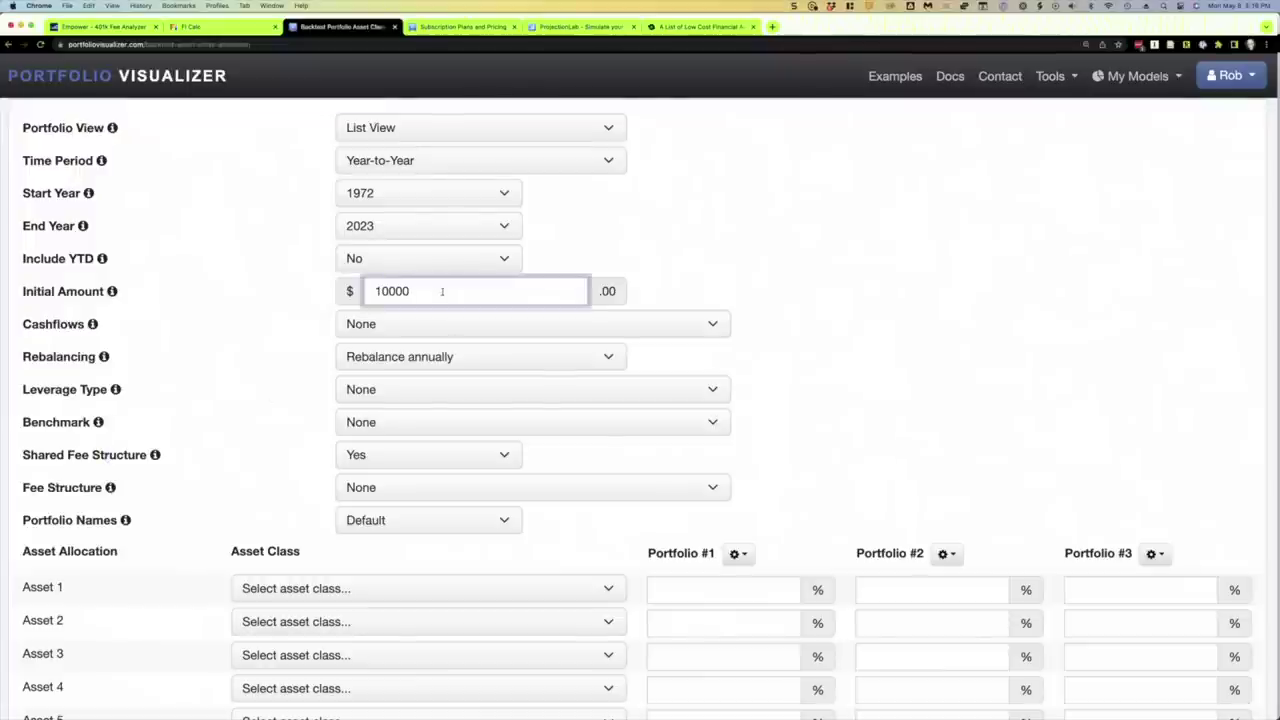
type("00")
left_click(380, 330)
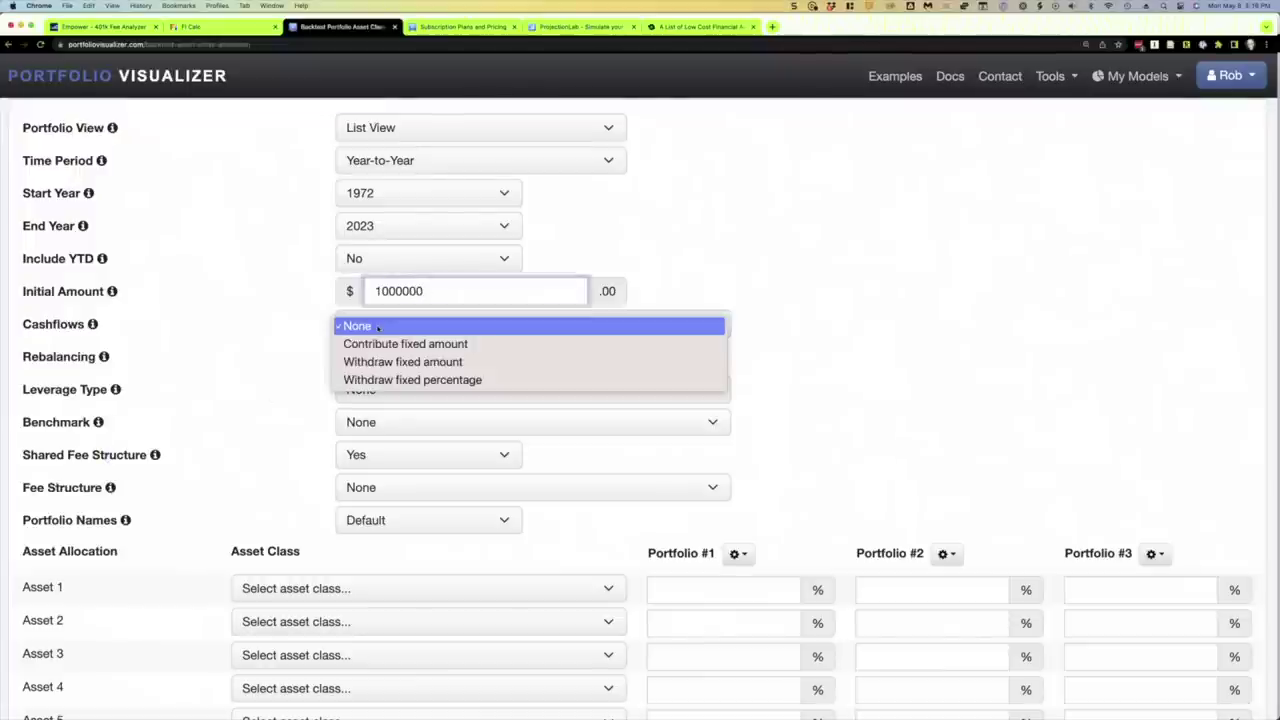
left_click(379, 361)
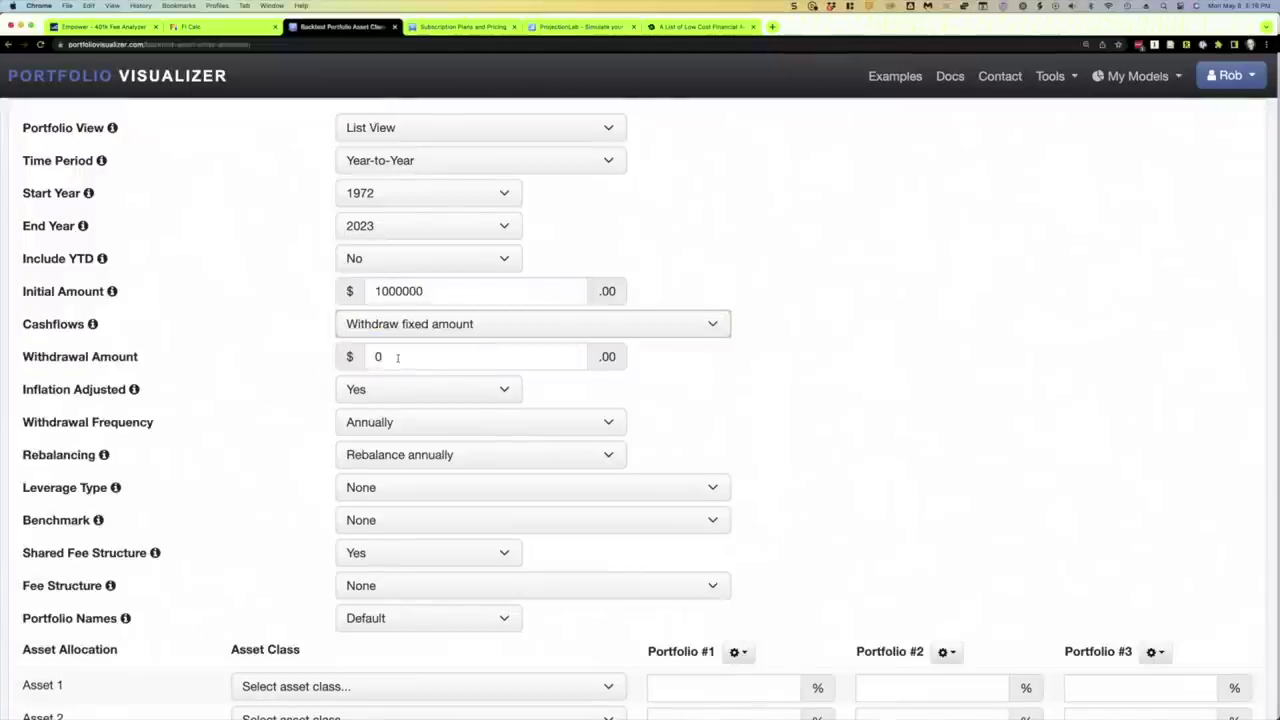
left_click(397, 357)
type("40000")
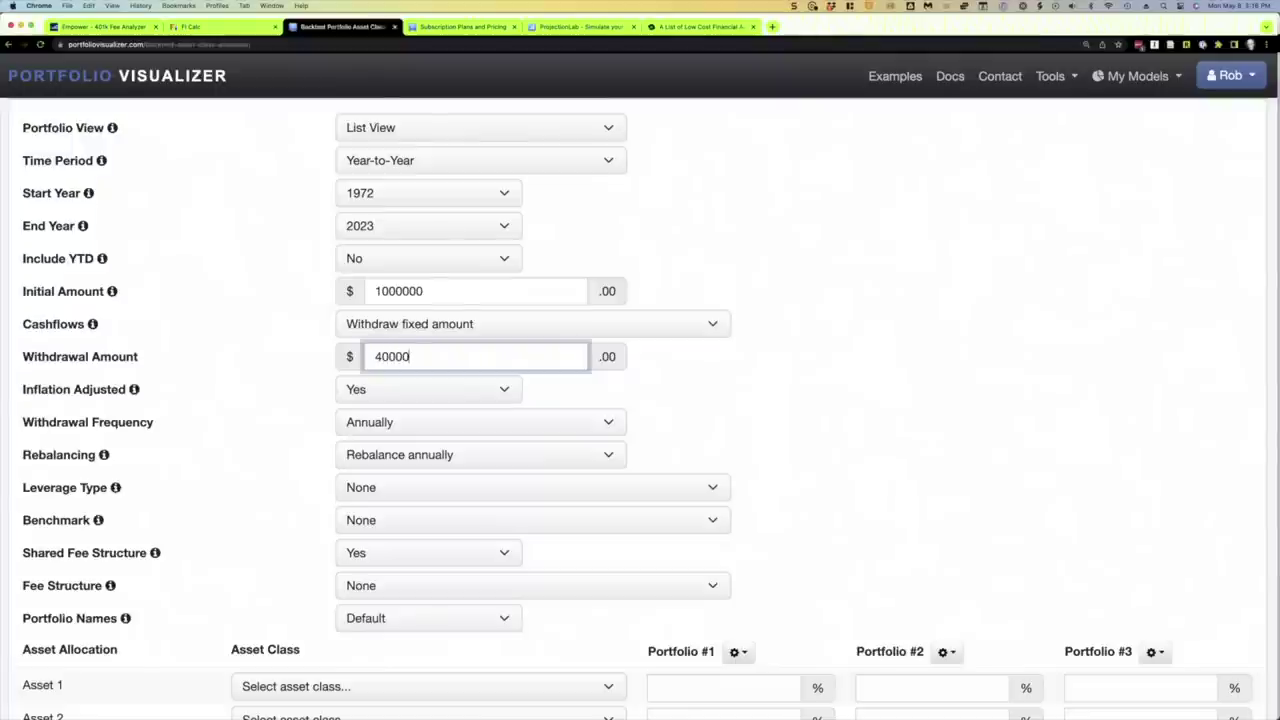
left_click(270, 322)
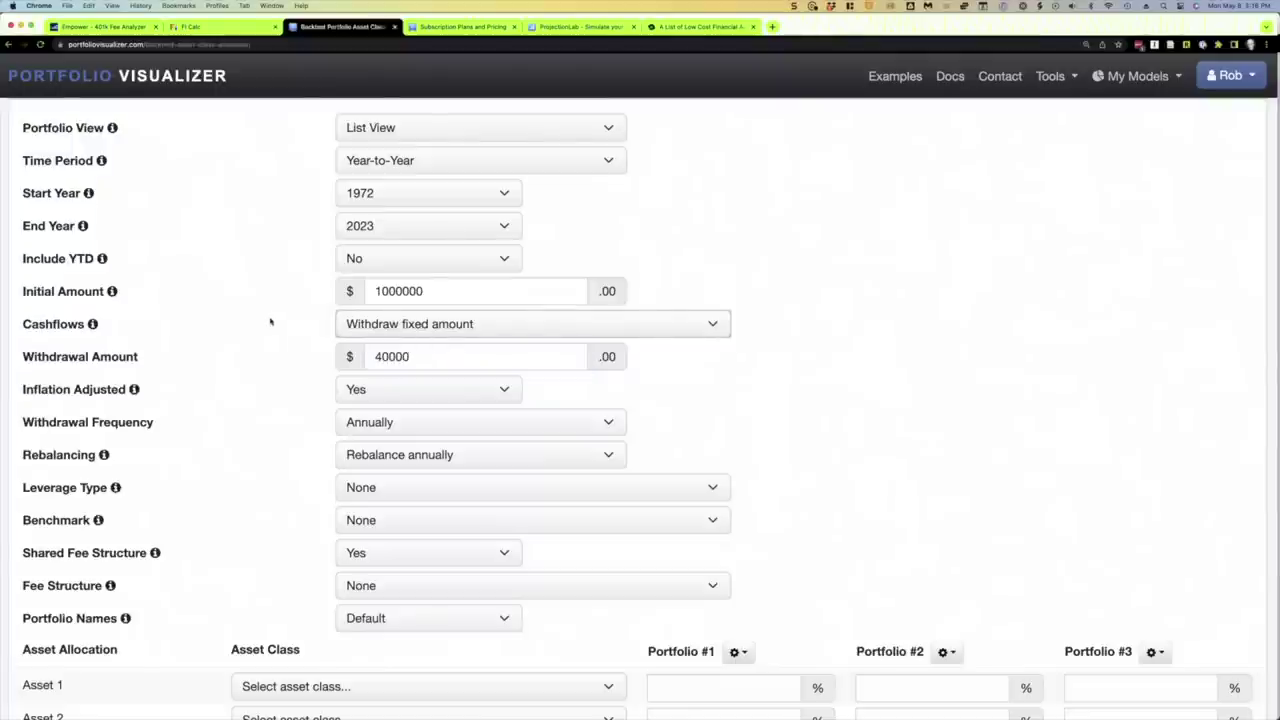
Give each portfolio its own fee structure, with a 1% AUM fee on portfolio 1
scroll(292, 436, "down", 3)
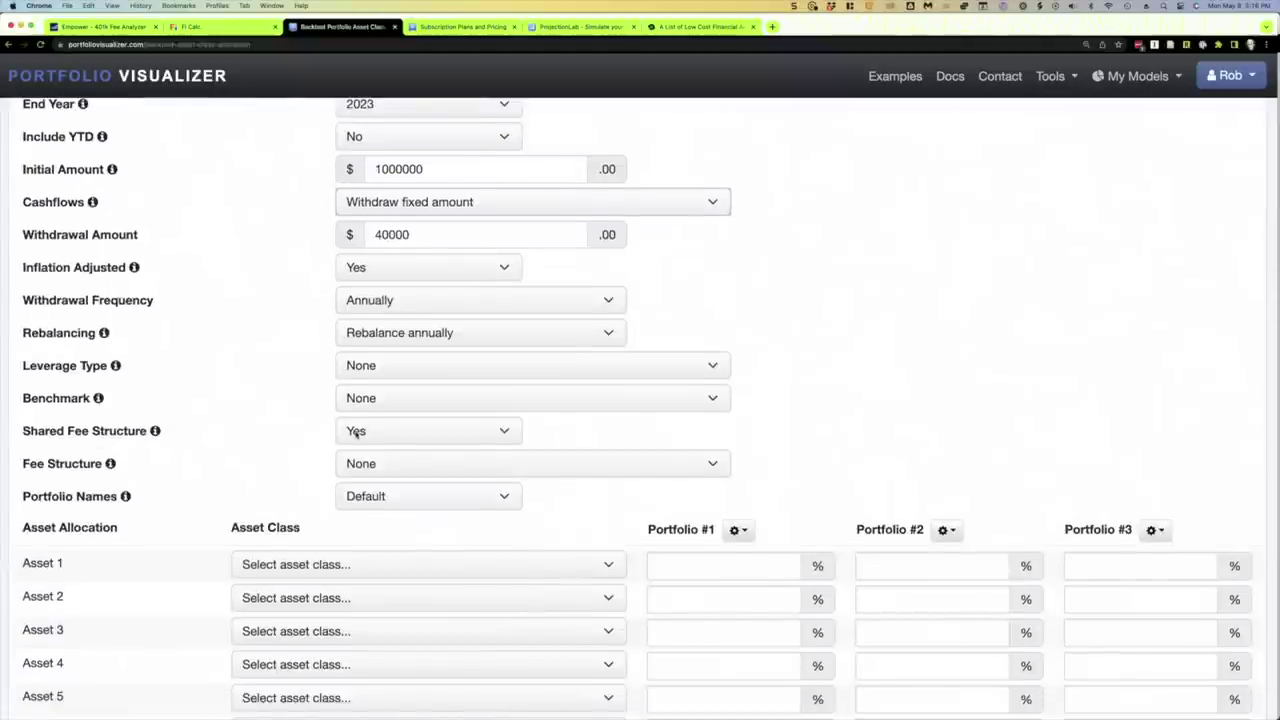
scroll(356, 432, "down", 1)
left_click_drag(21, 393, 200, 403)
scroll(217, 406, "down", 1)
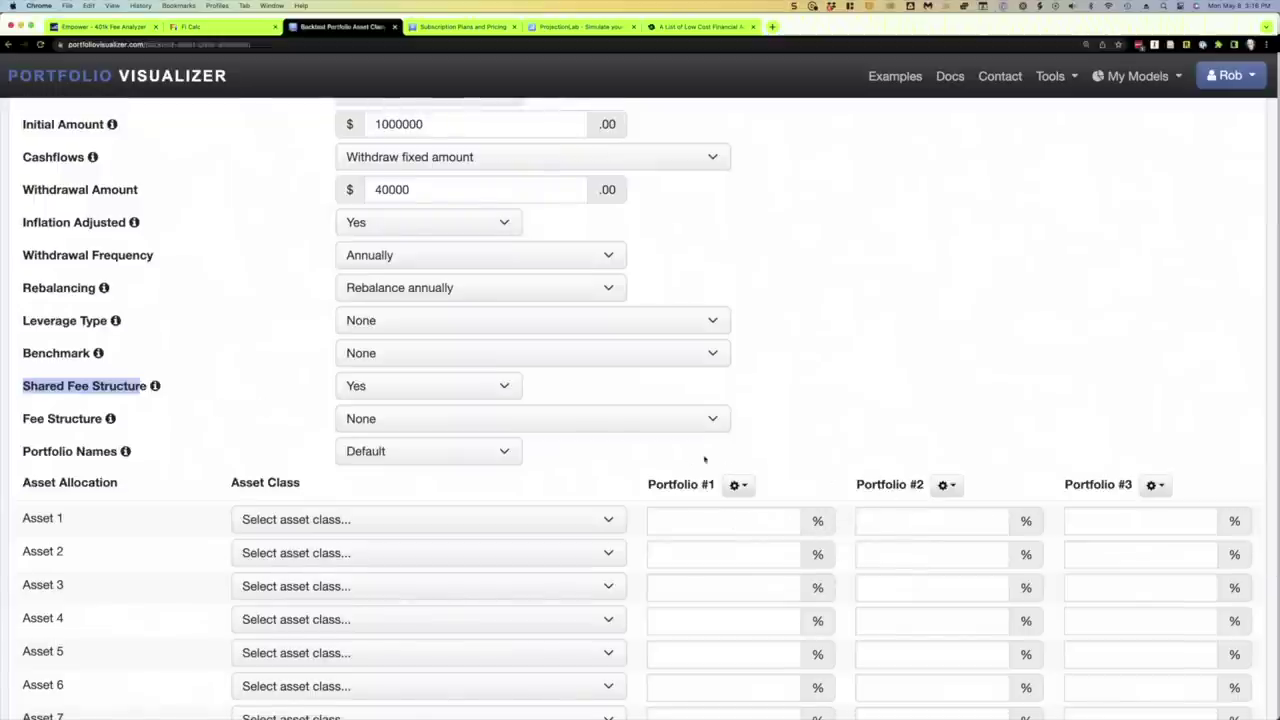
left_click(402, 390)
left_click(380, 406)
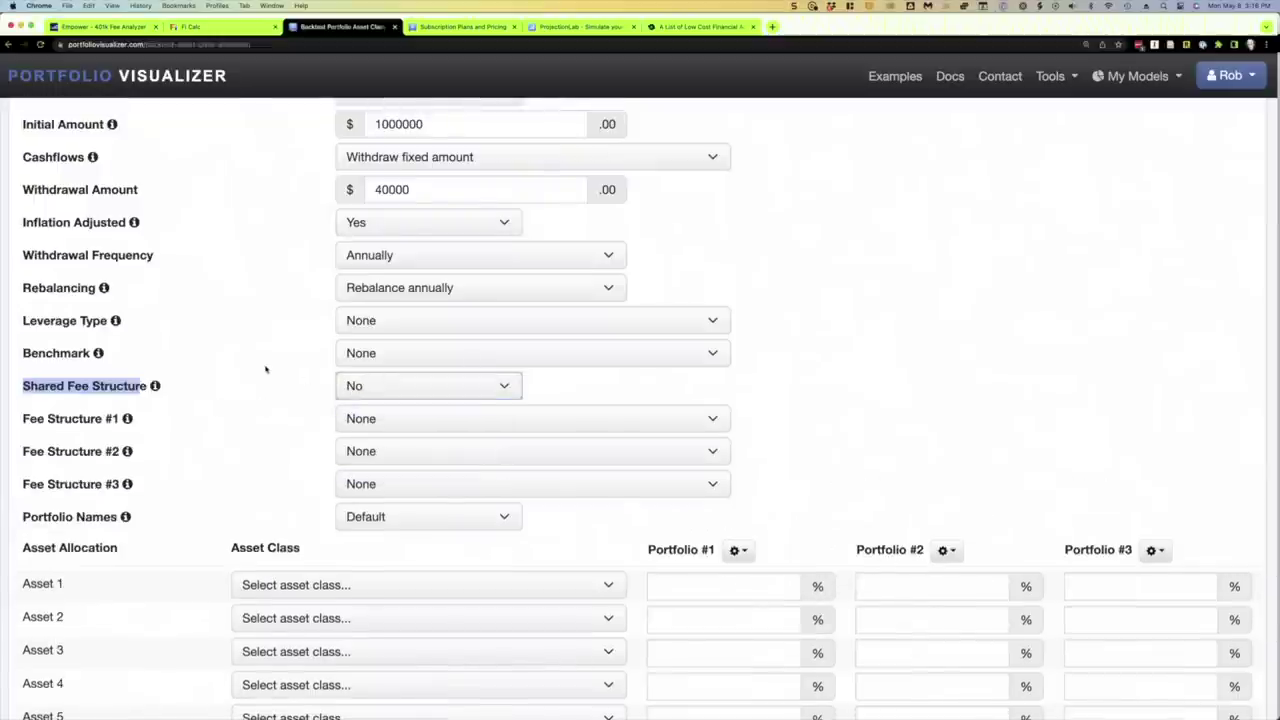
scroll(266, 366, "down", 1)
left_click(370, 388)
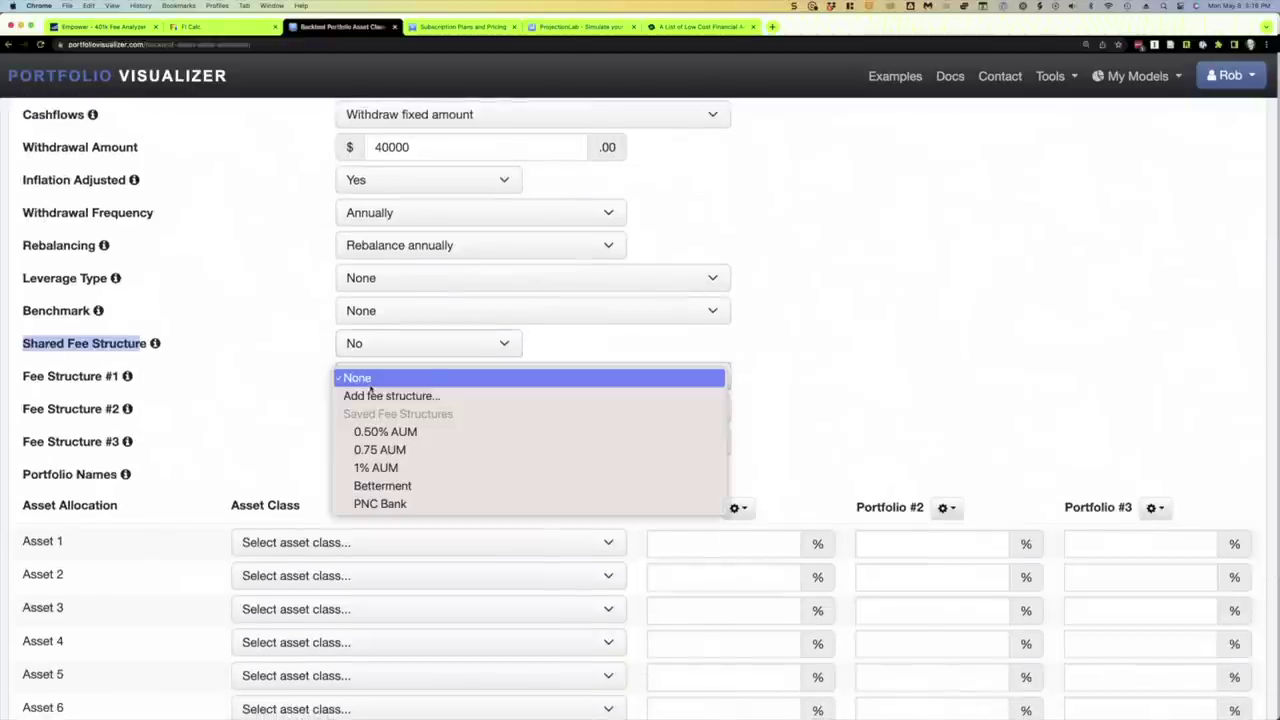
left_click(376, 467)
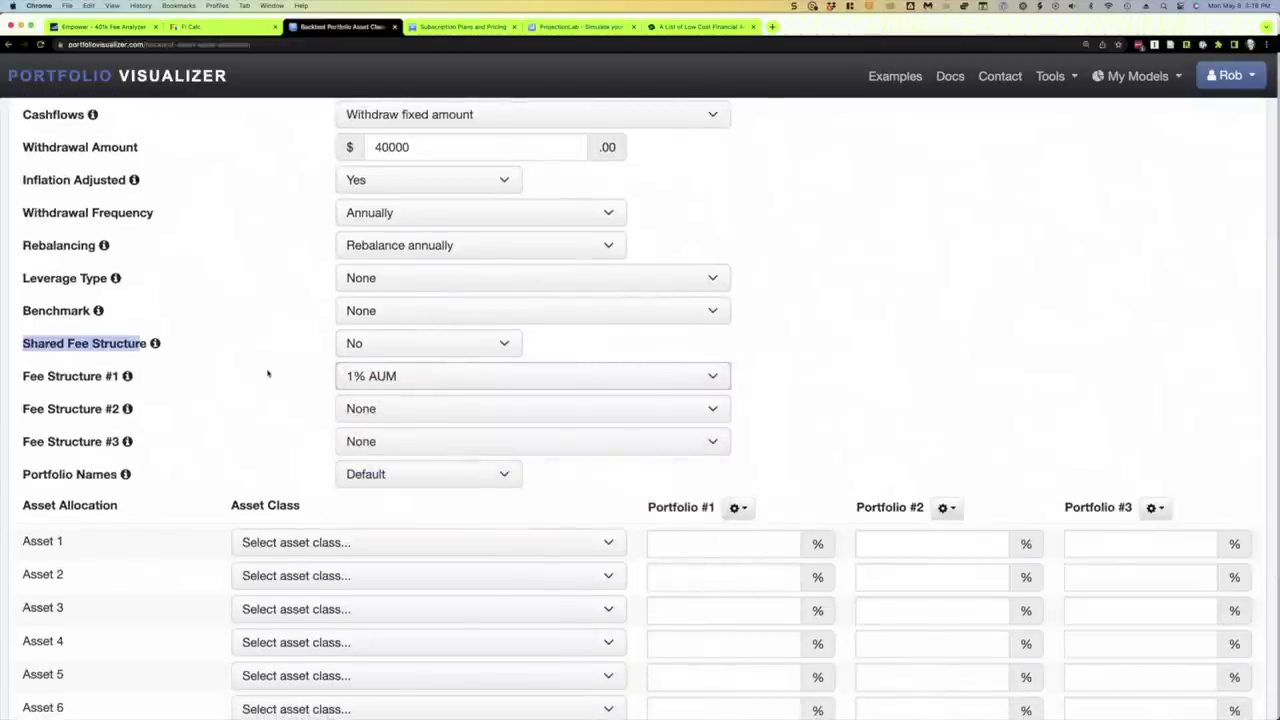
Switch to custom names '1% Portfolio' and 'Free Portfolio'
scroll(268, 374, "down", 1)
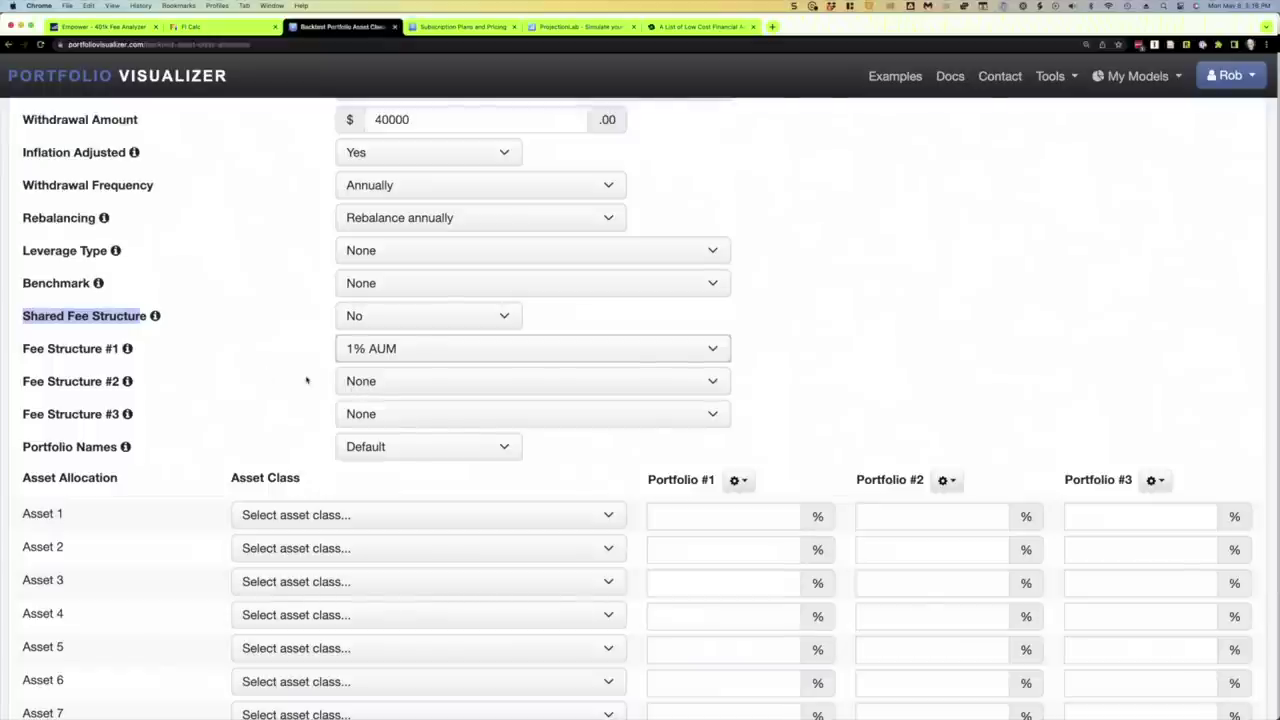
scroll(329, 453, "down", 1)
left_click(365, 416)
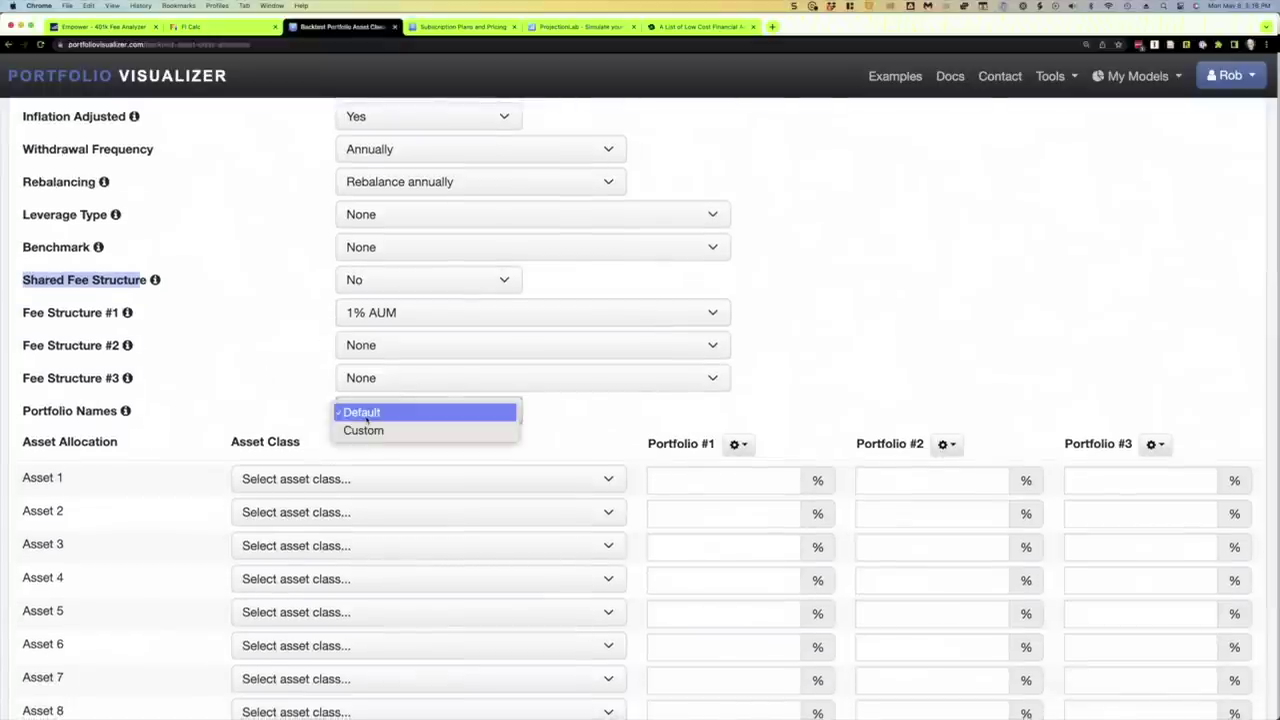
left_click(363, 430)
triple_click(372, 443)
type("1% Portfolio")
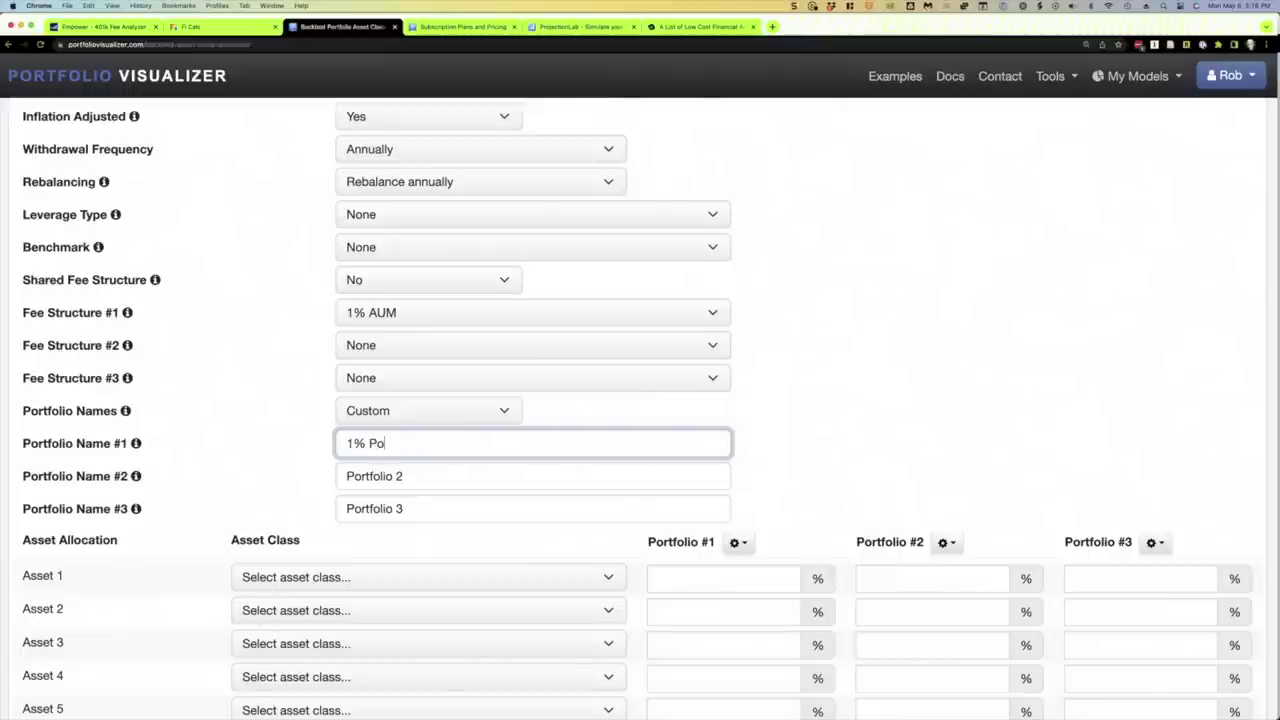
triple_click(364, 487)
type("Free Portfolio")
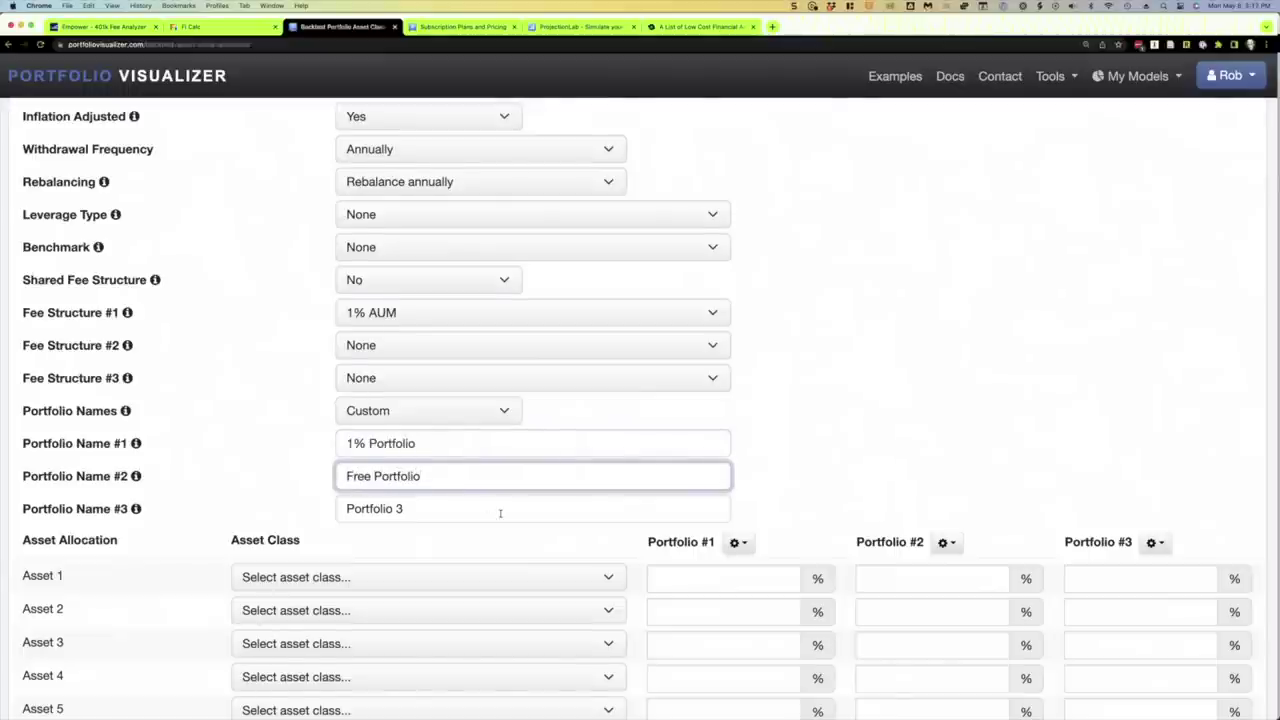
Load the Bogleheads Three Funds preset allocation into both portfolios
scroll(500, 515, "down", 3)
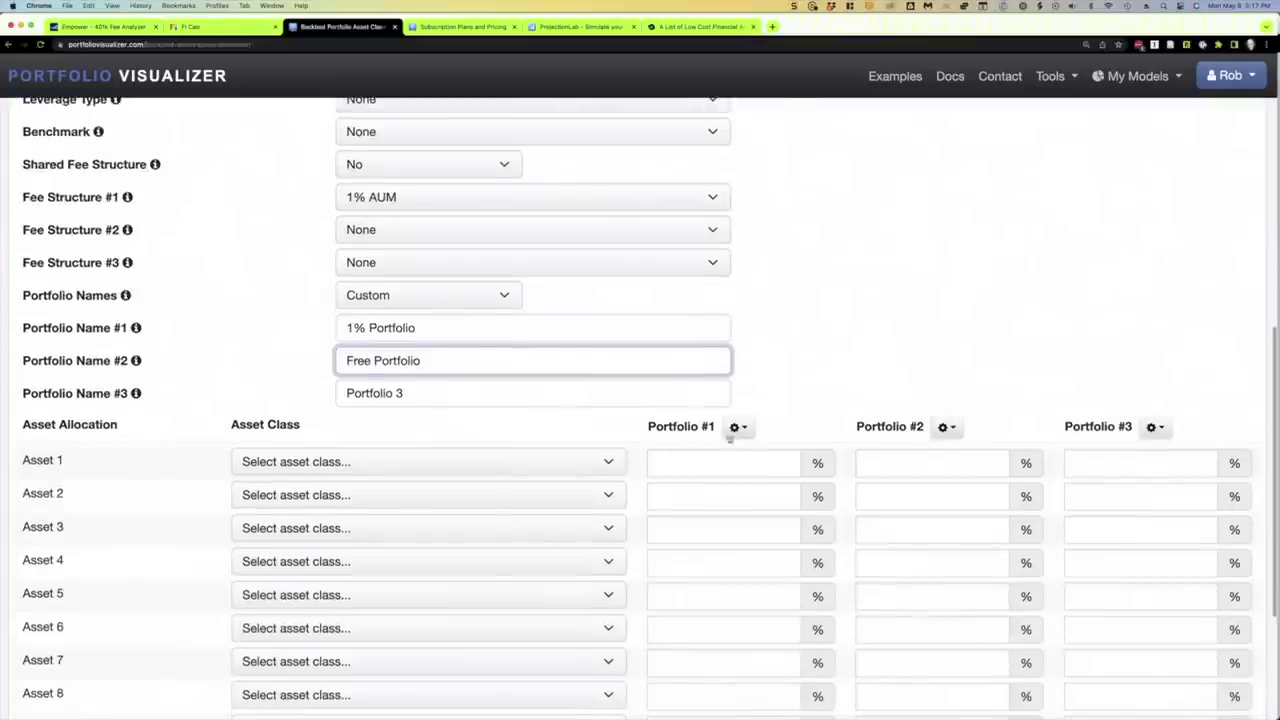
left_click(737, 427)
scroll(748, 497, "down", 5)
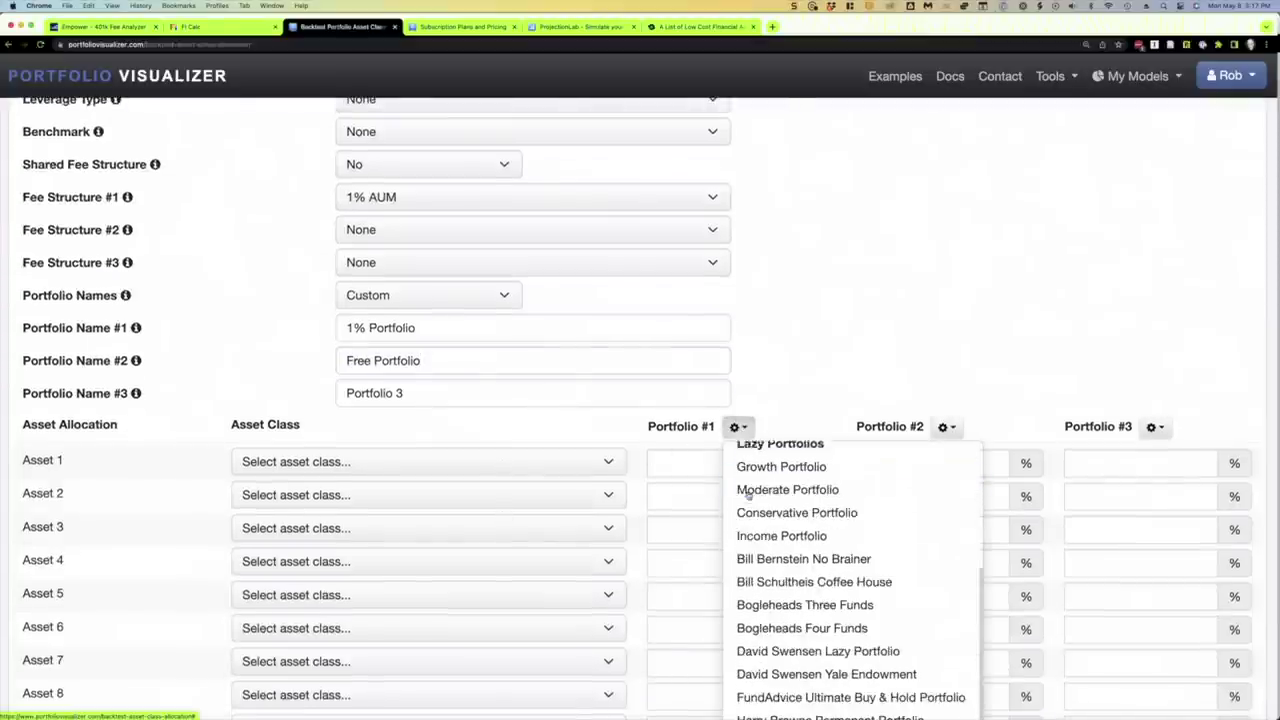
scroll(748, 497, "down", 1)
scroll(750, 546, "up", 1)
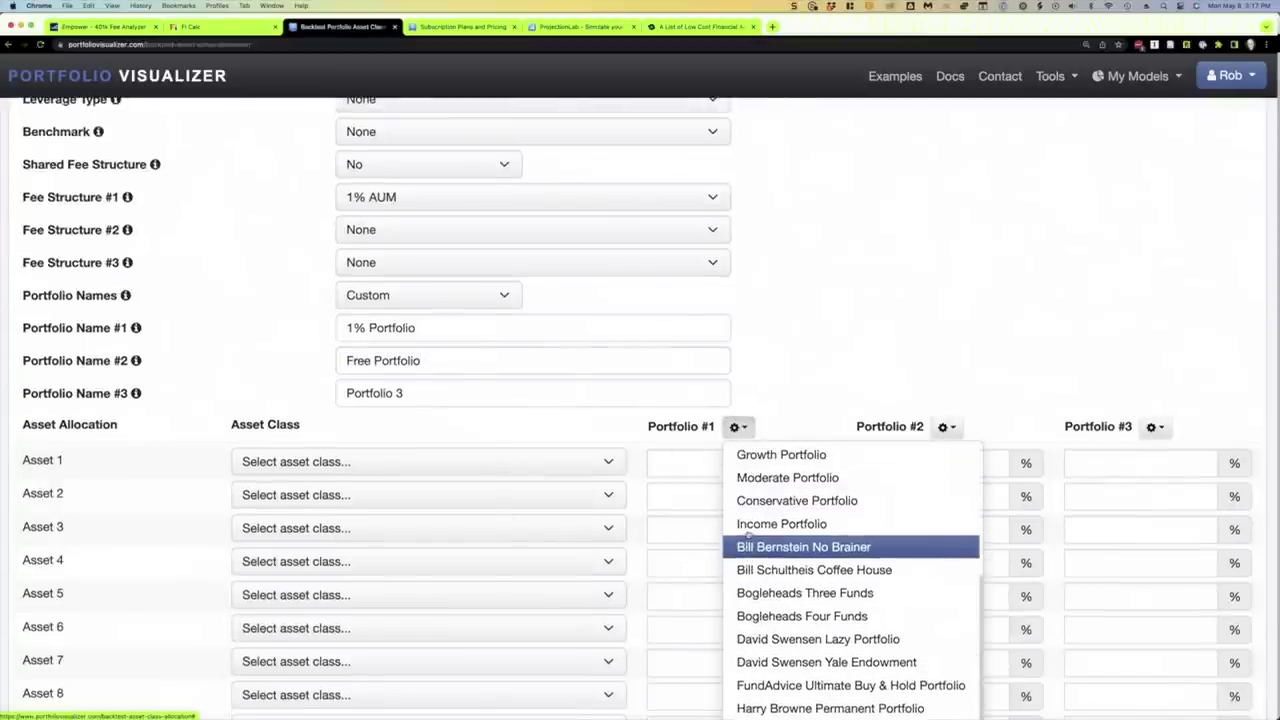
left_click(757, 594)
left_click(943, 427)
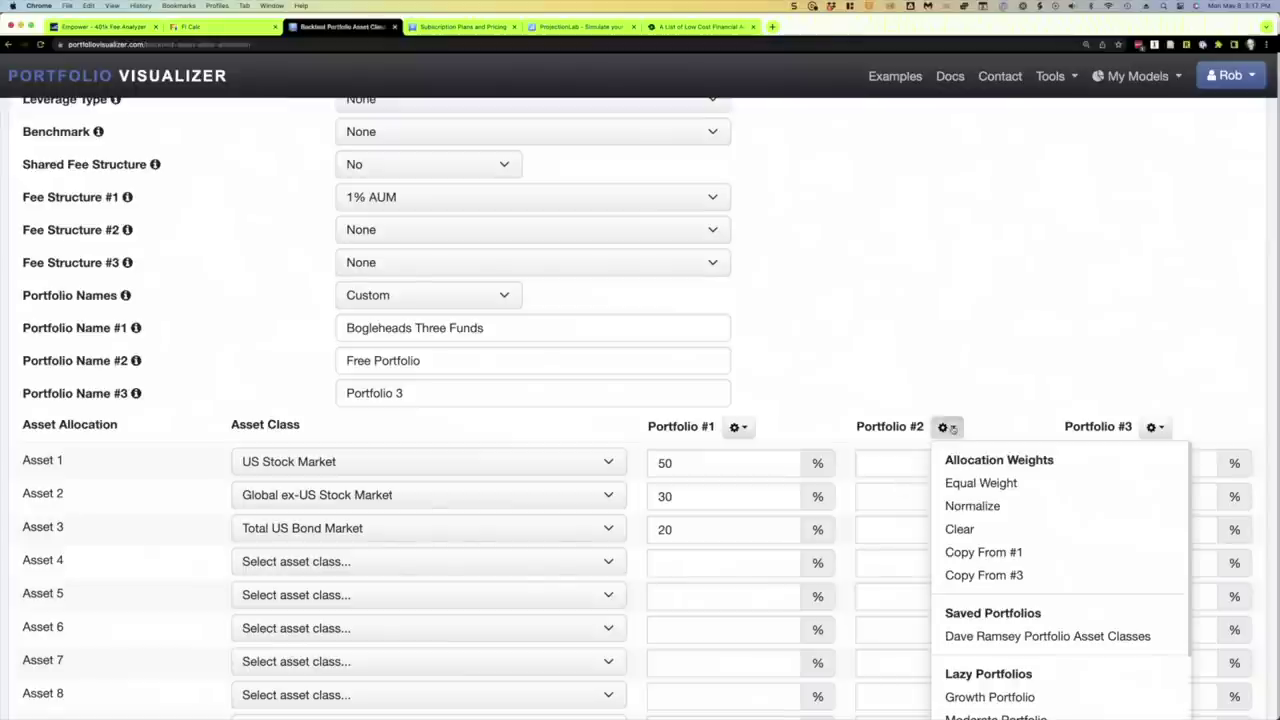
scroll(963, 518, "down", 5)
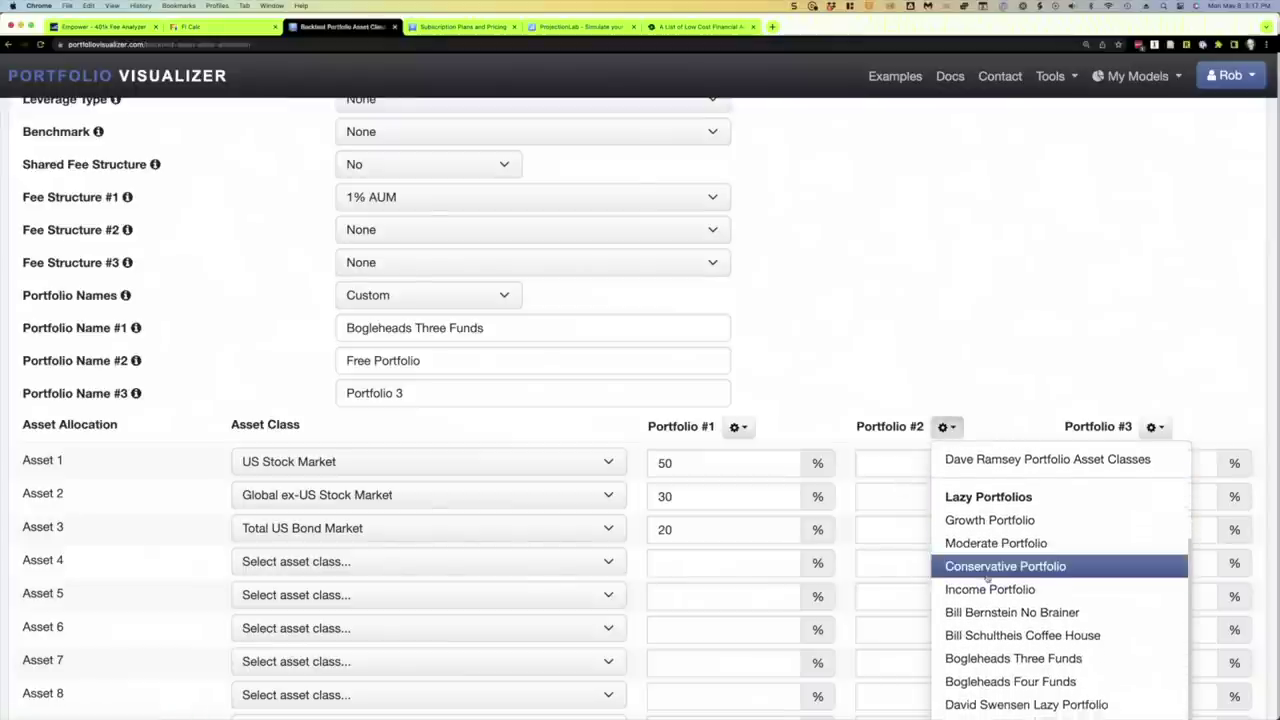
left_click(986, 617)
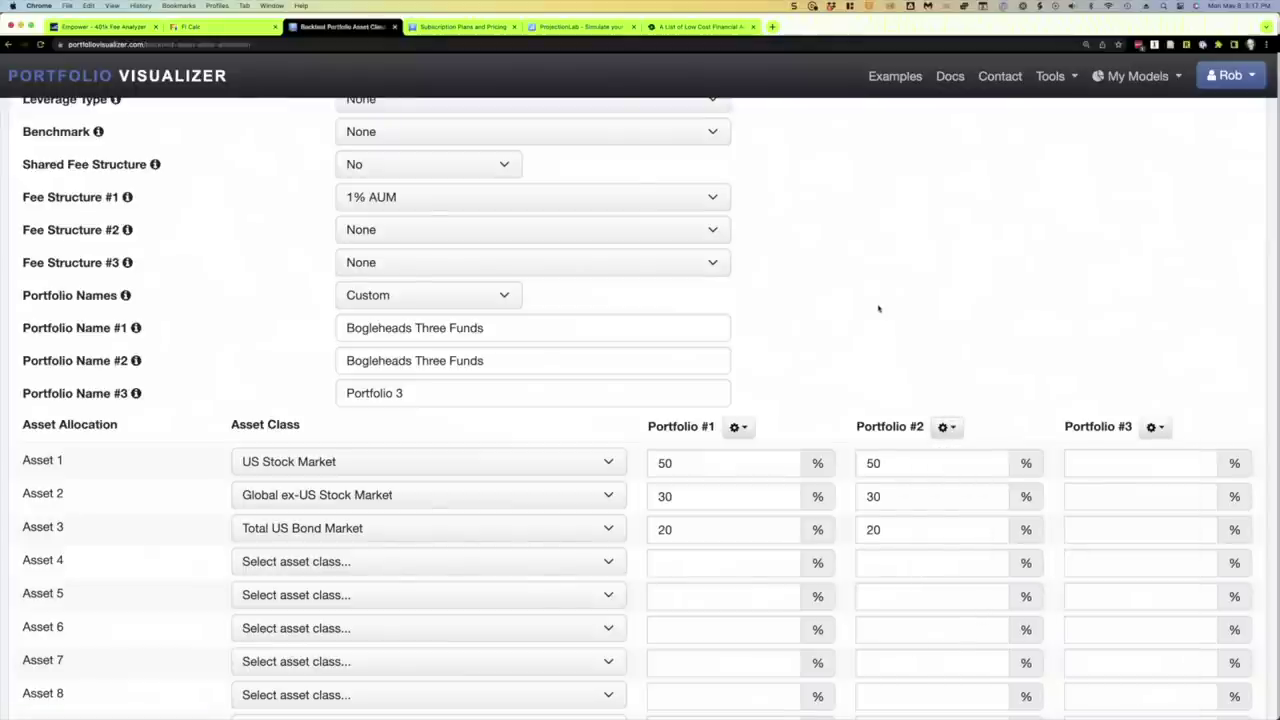
Rename the portfolios to 'Free' and '1%' and run the backtest
triple_click(386, 358)
type("Free")
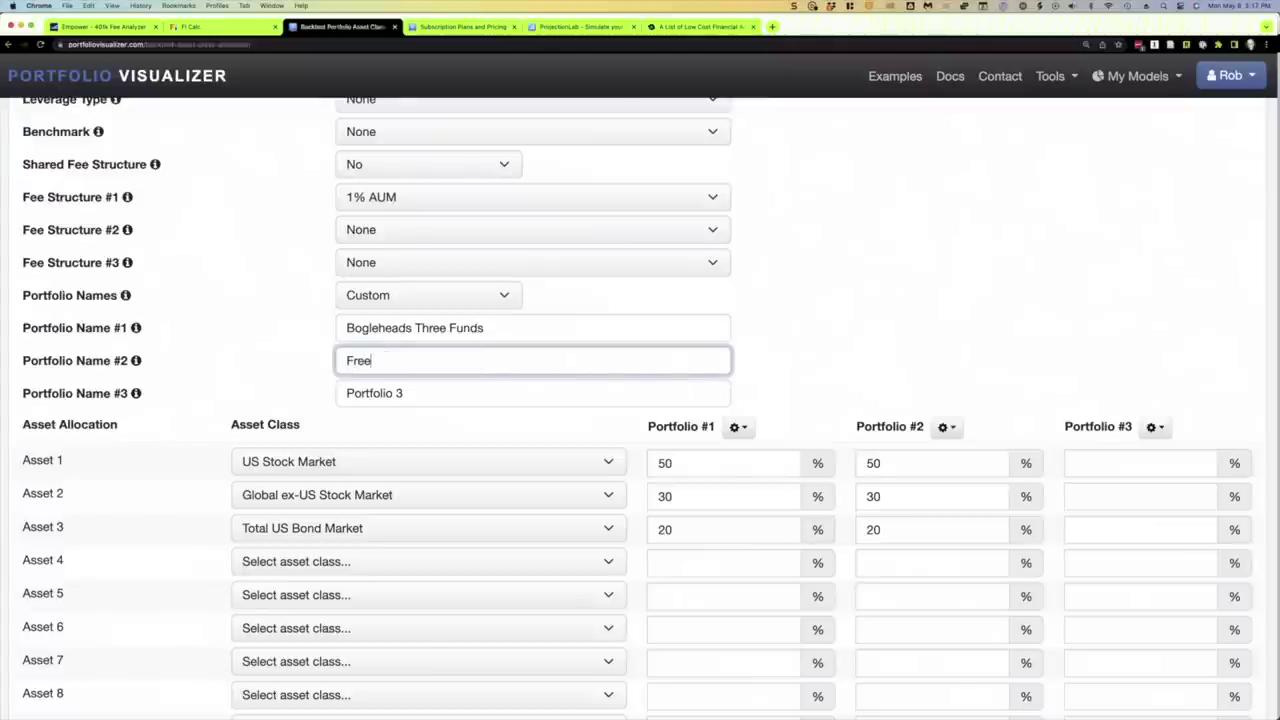
triple_click(398, 328)
type("1%")
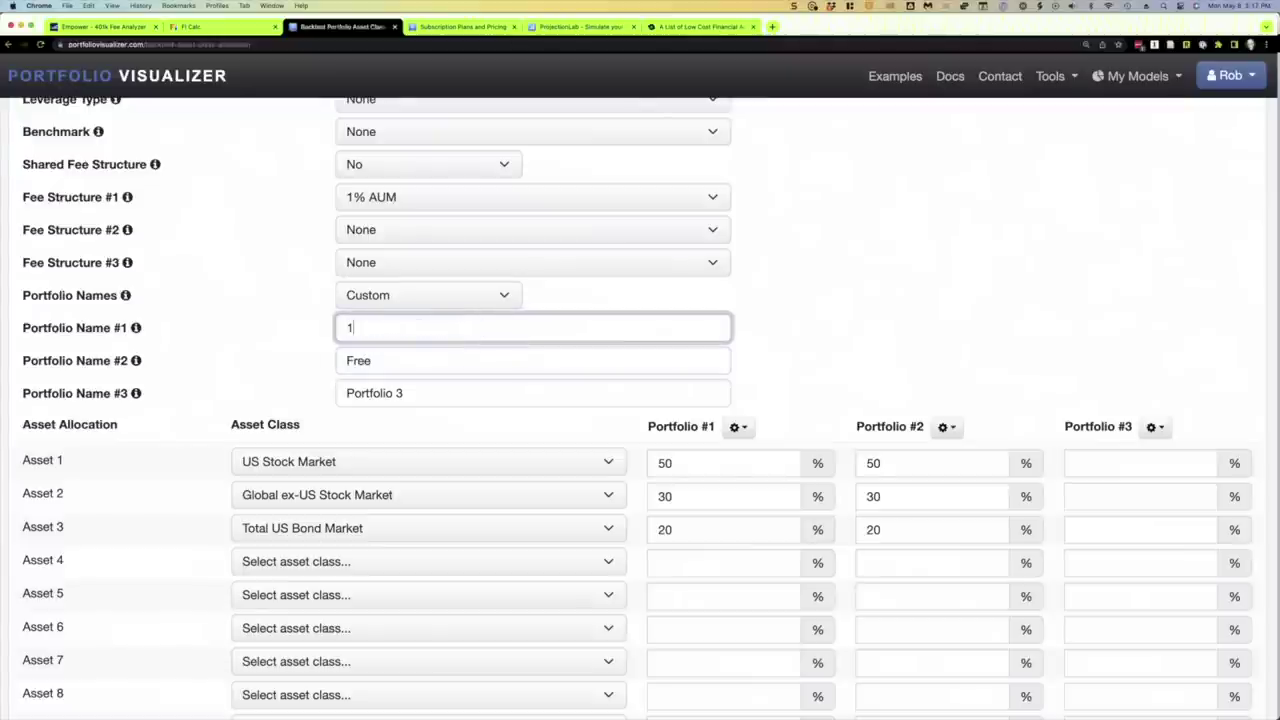
left_click(265, 304)
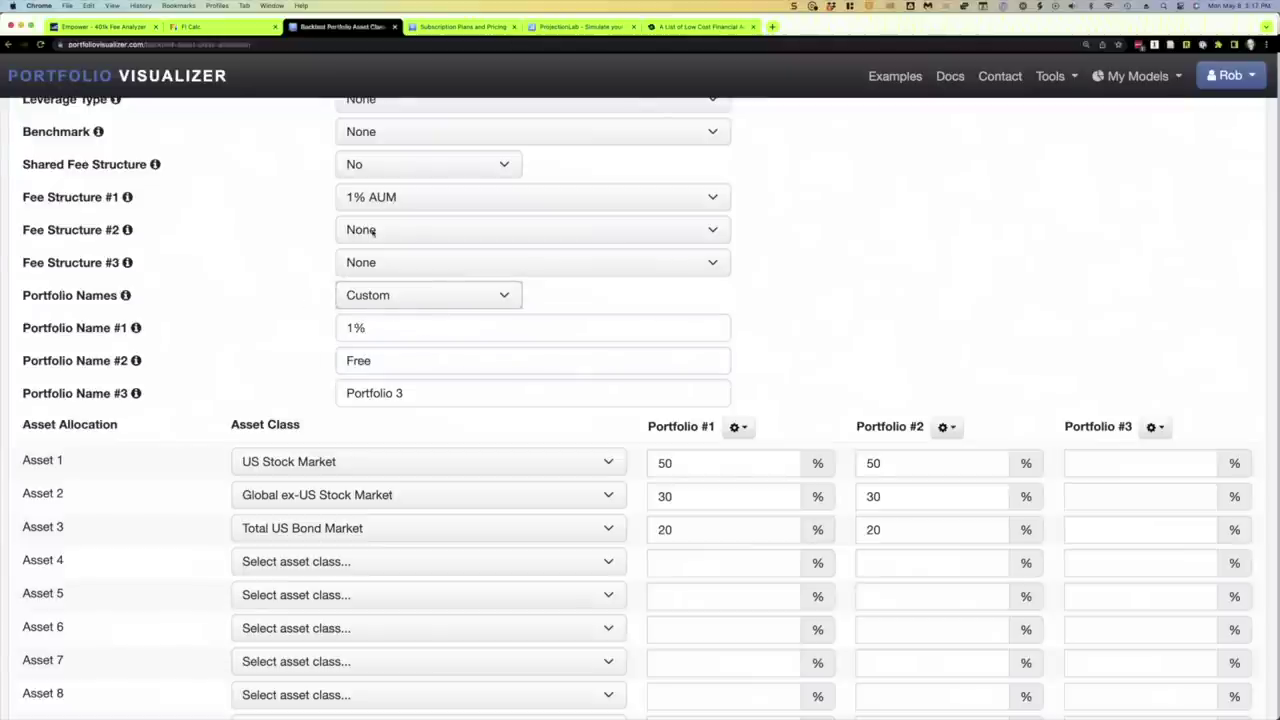
scroll(289, 263, "down", 5)
left_click(305, 614)
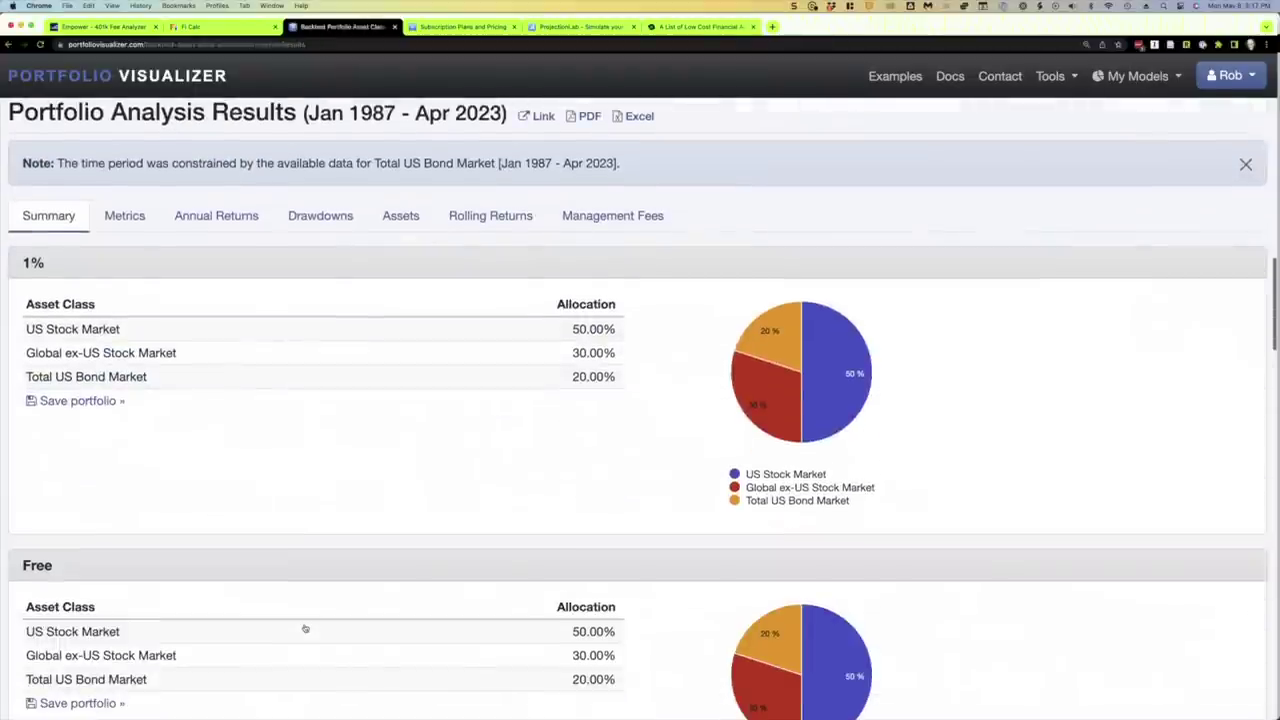
scroll(305, 628, "down", 1)
scroll(305, 628, "up", 2)
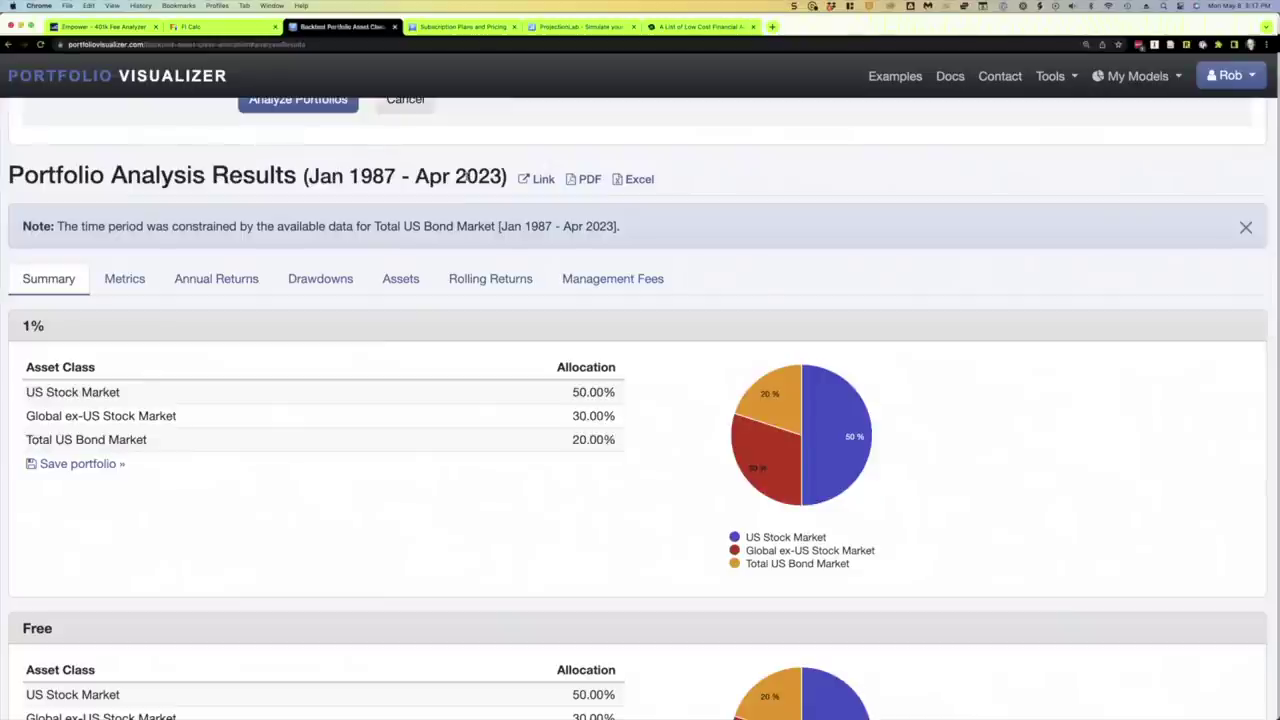
left_click_drag(467, 177, 338, 176)
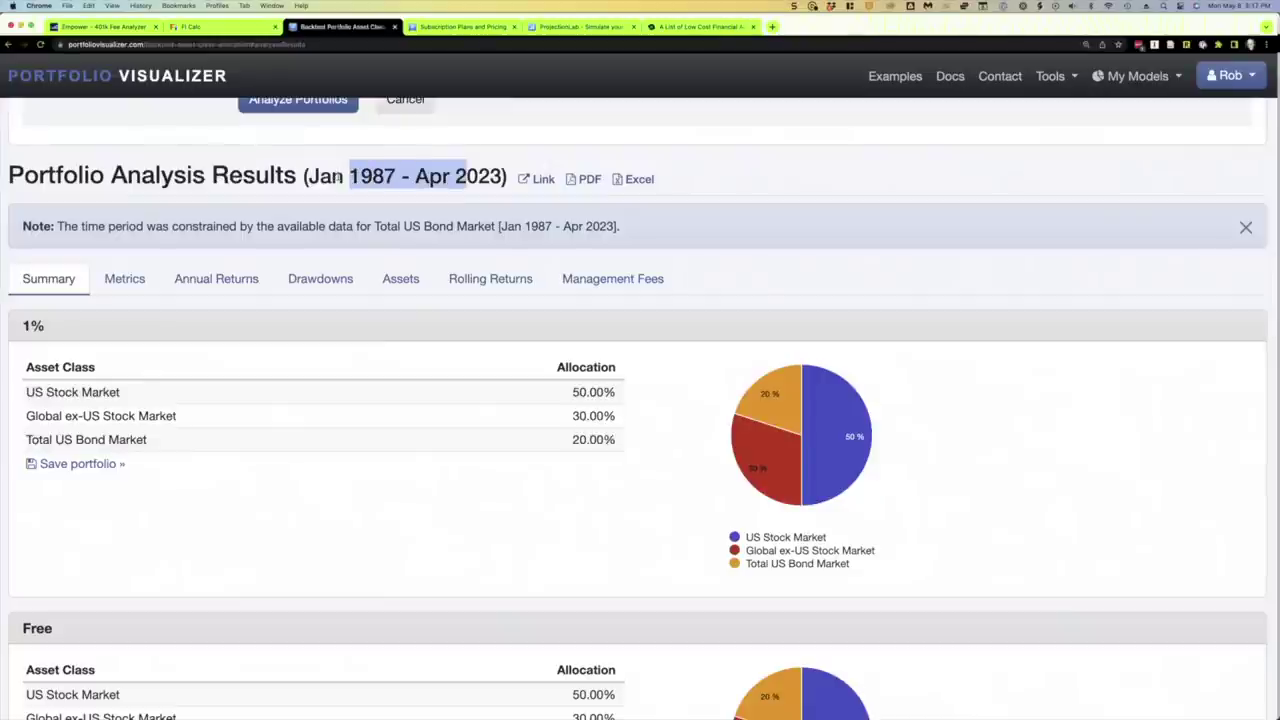
scroll(303, 460, "down", 1)
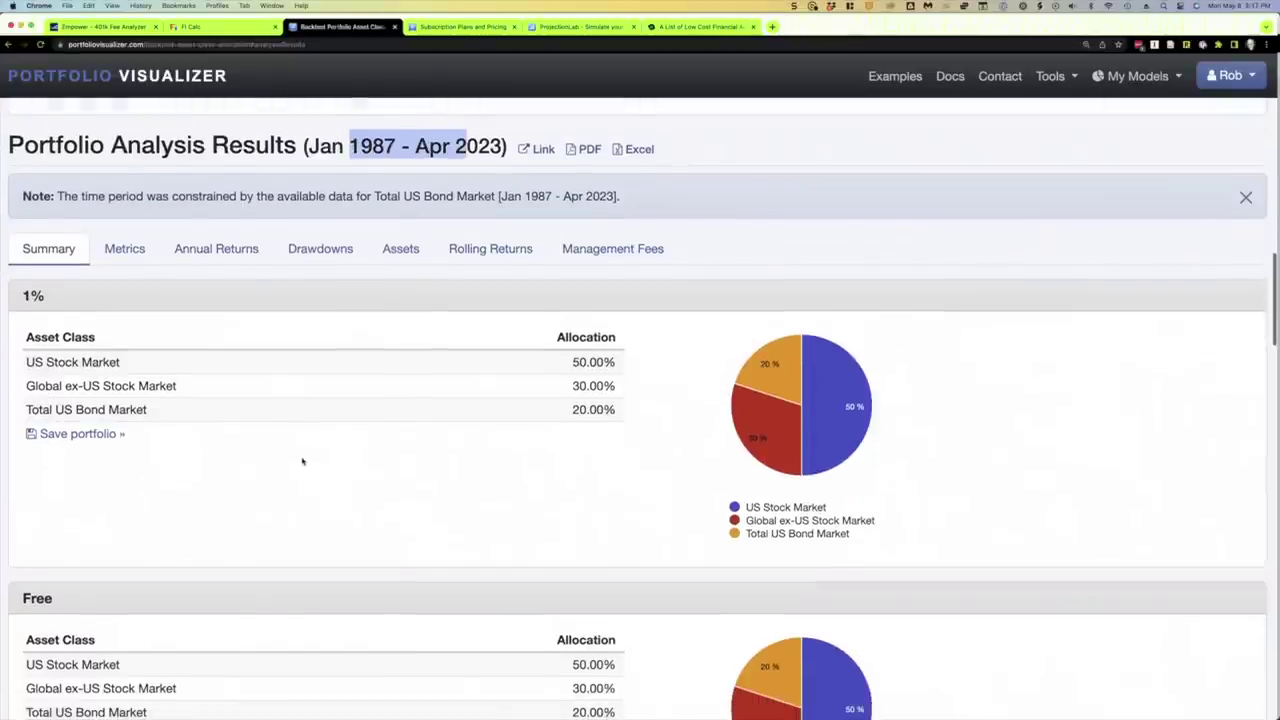
scroll(303, 461, "down", 5)
scroll(303, 461, "up", 2)
scroll(303, 461, "up", 2)
scroll(303, 461, "down", 4)
scroll(303, 461, "down", 6)
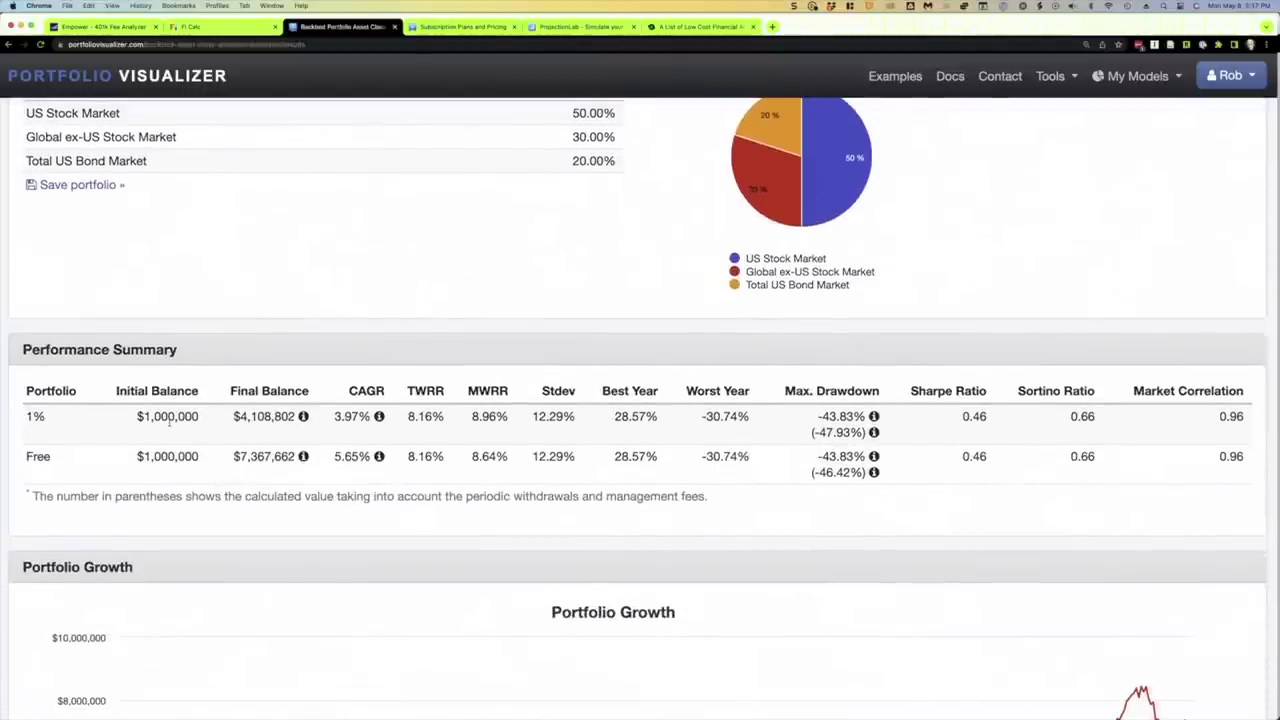
left_click_drag(237, 417, 294, 417)
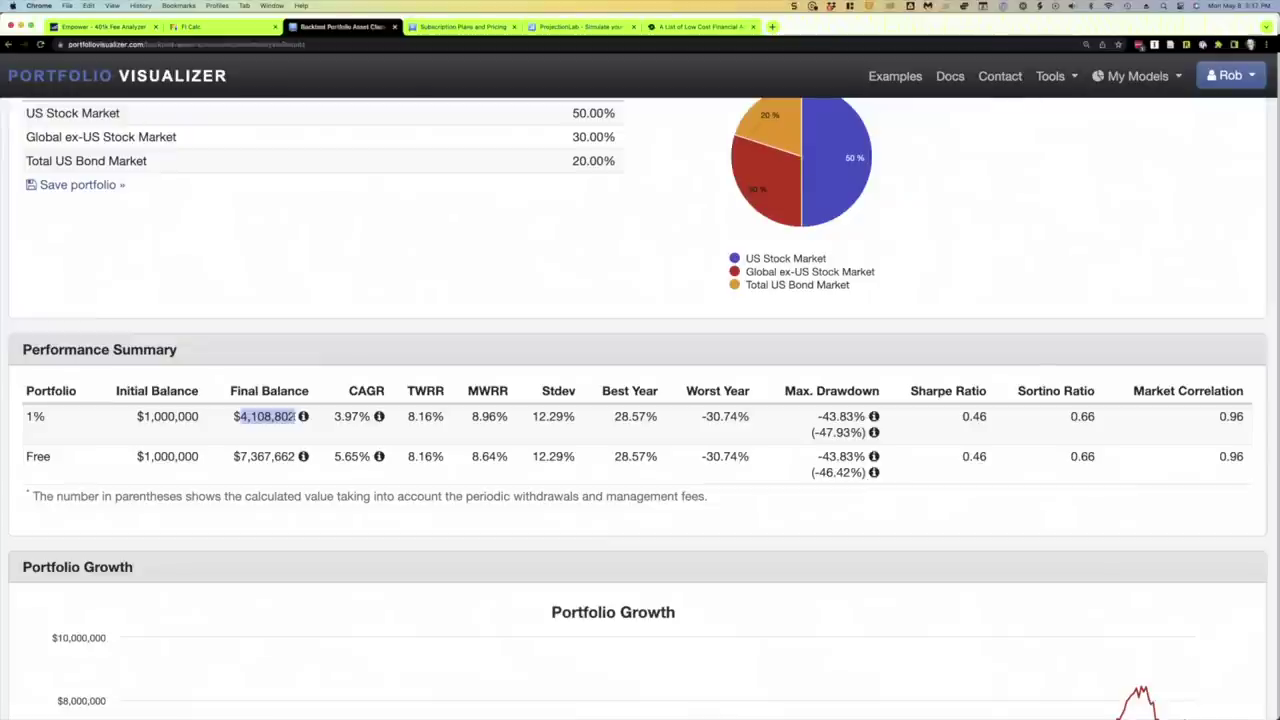
left_click_drag(237, 457, 295, 457)
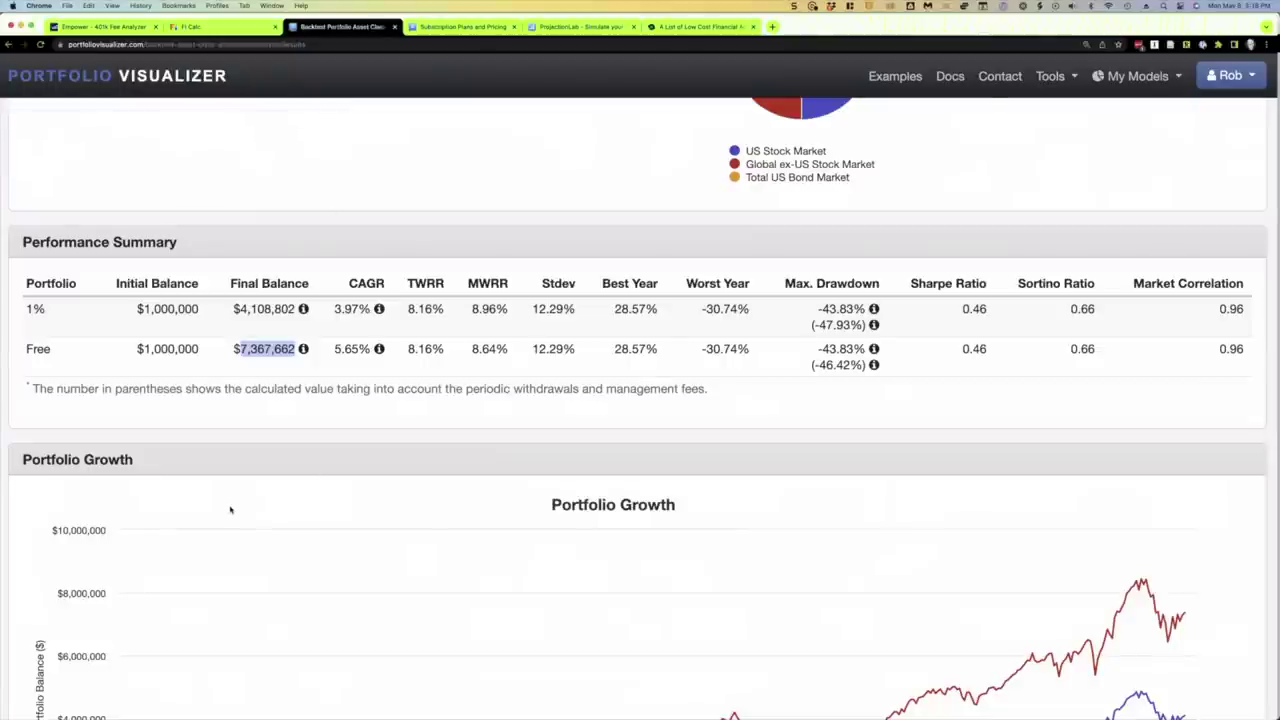
scroll(230, 510, "up", 1)
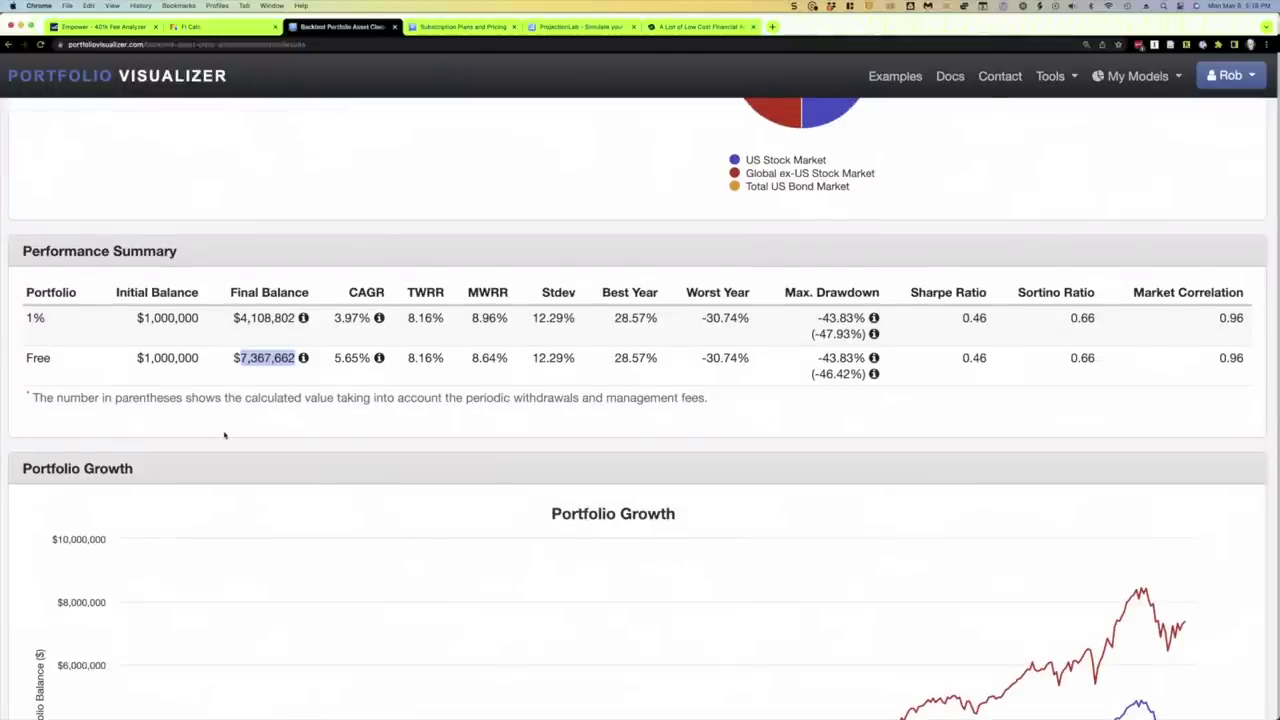
scroll(224, 435, "down", 3)
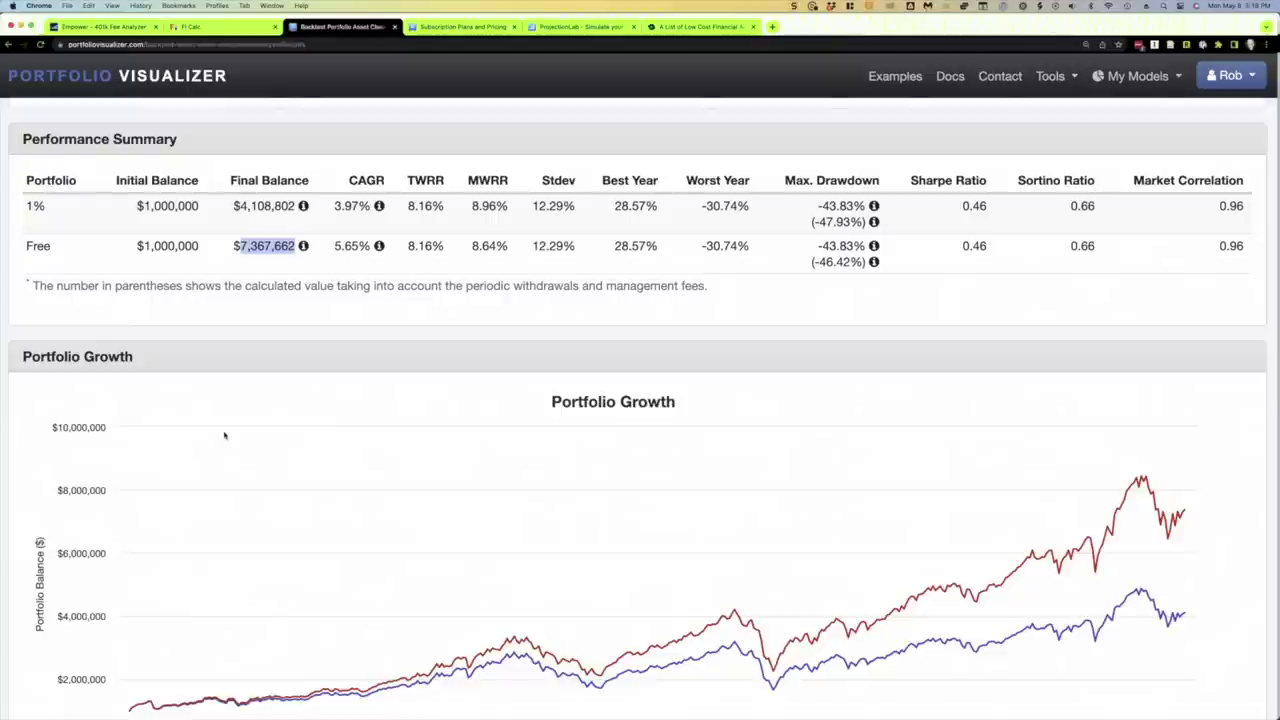
scroll(224, 435, "up", 20)
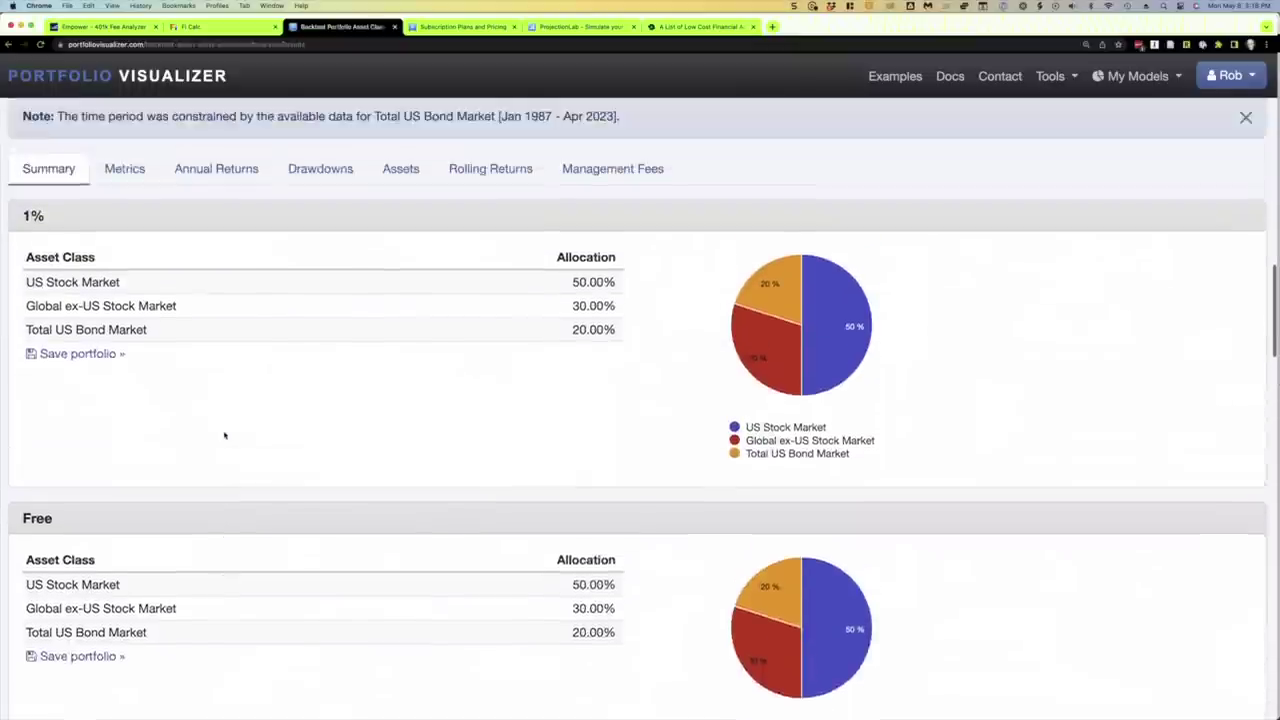
scroll(225, 436, "up", 4)
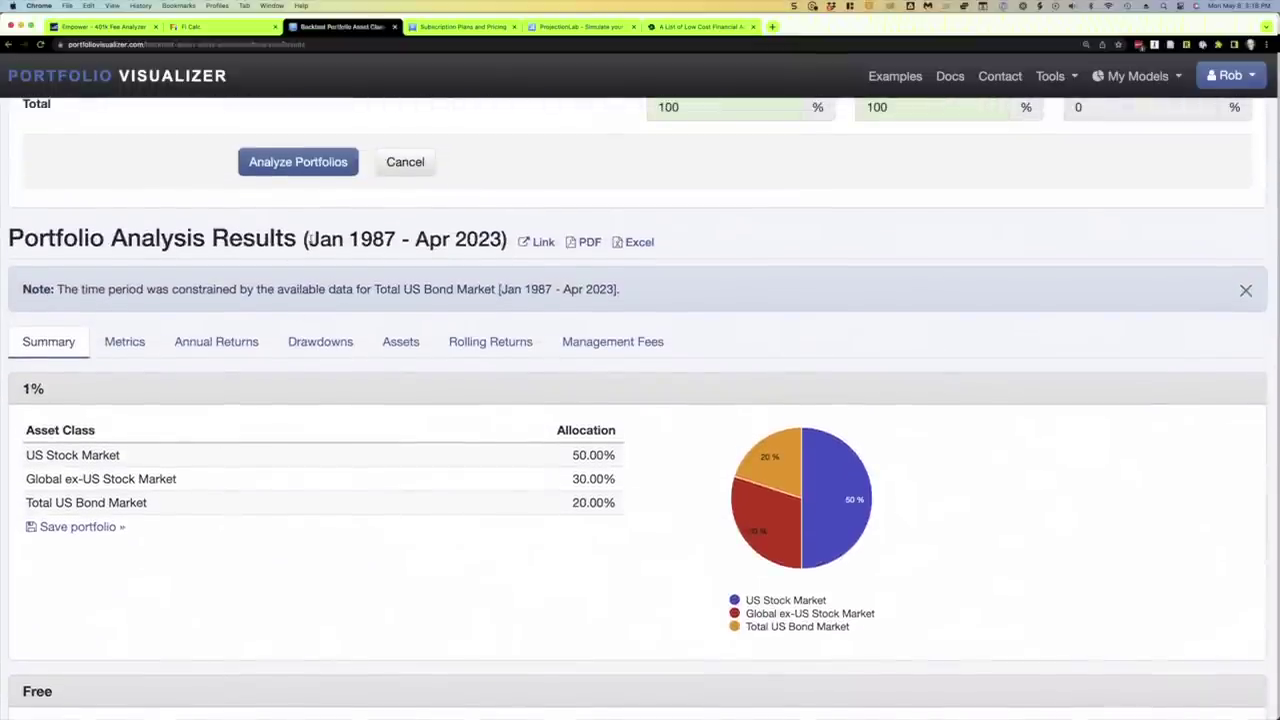
left_click_drag(310, 238, 496, 243)
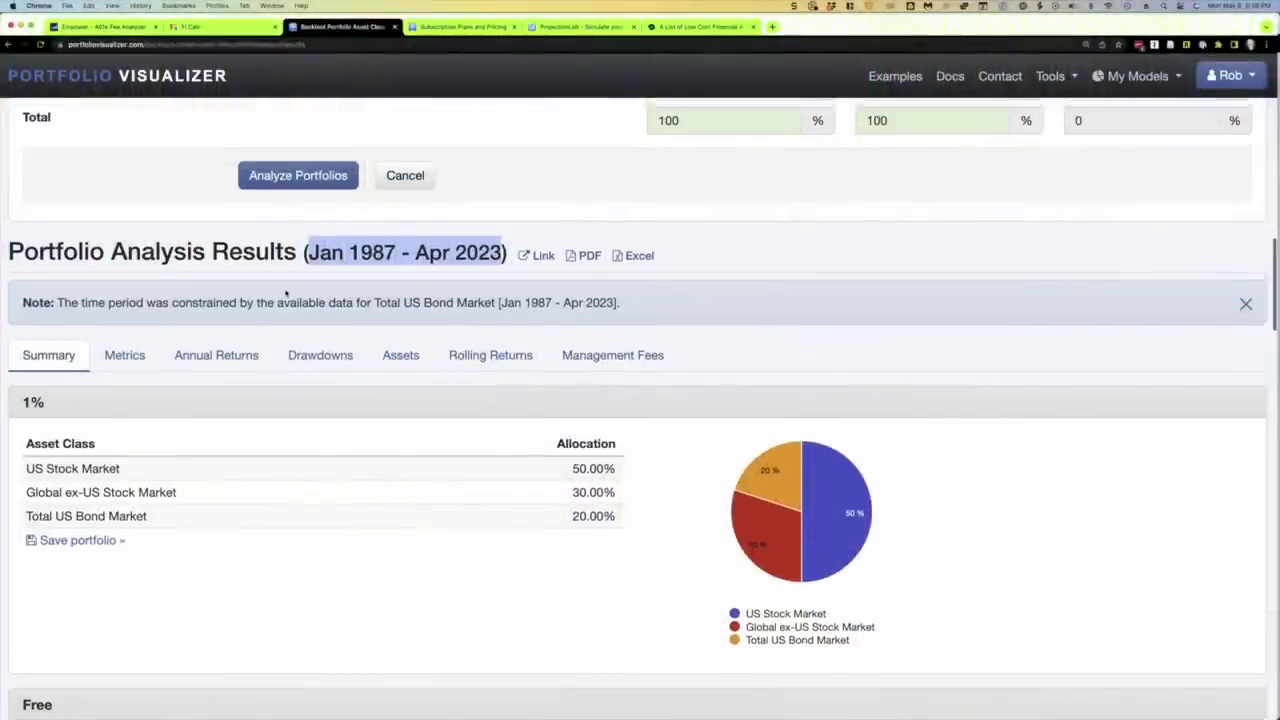
scroll(285, 296, "down", 2)
scroll(285, 296, "down", 1)
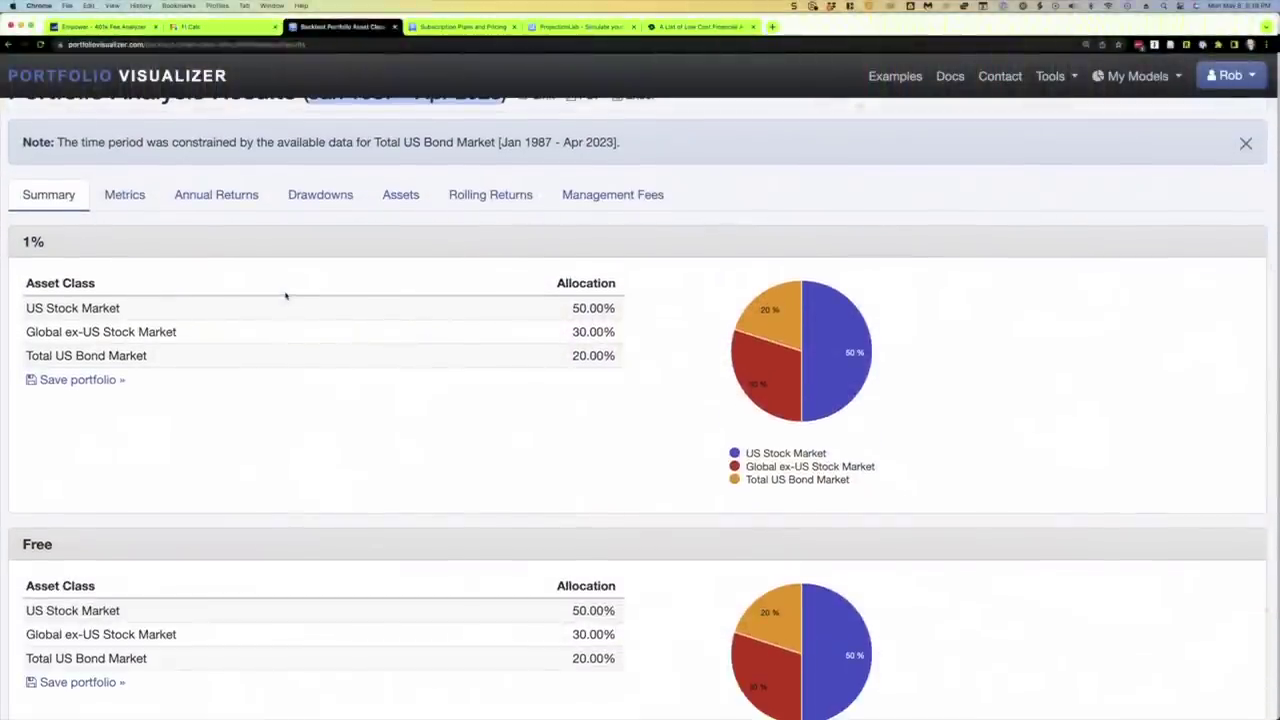
scroll(285, 296, "up", 10)
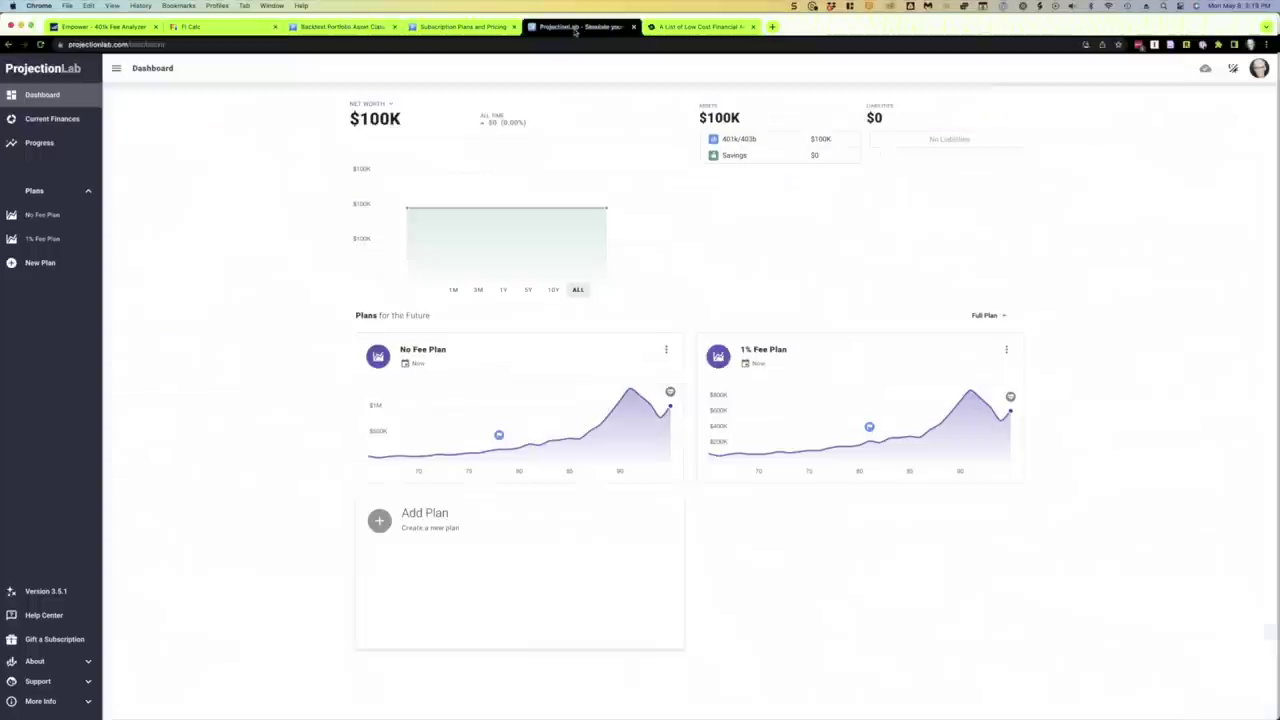
Switch to ProjectionLab's dashboard showing $100K net worth, the No Fee Plan and the 1% Fee Plan
left_click(576, 27)
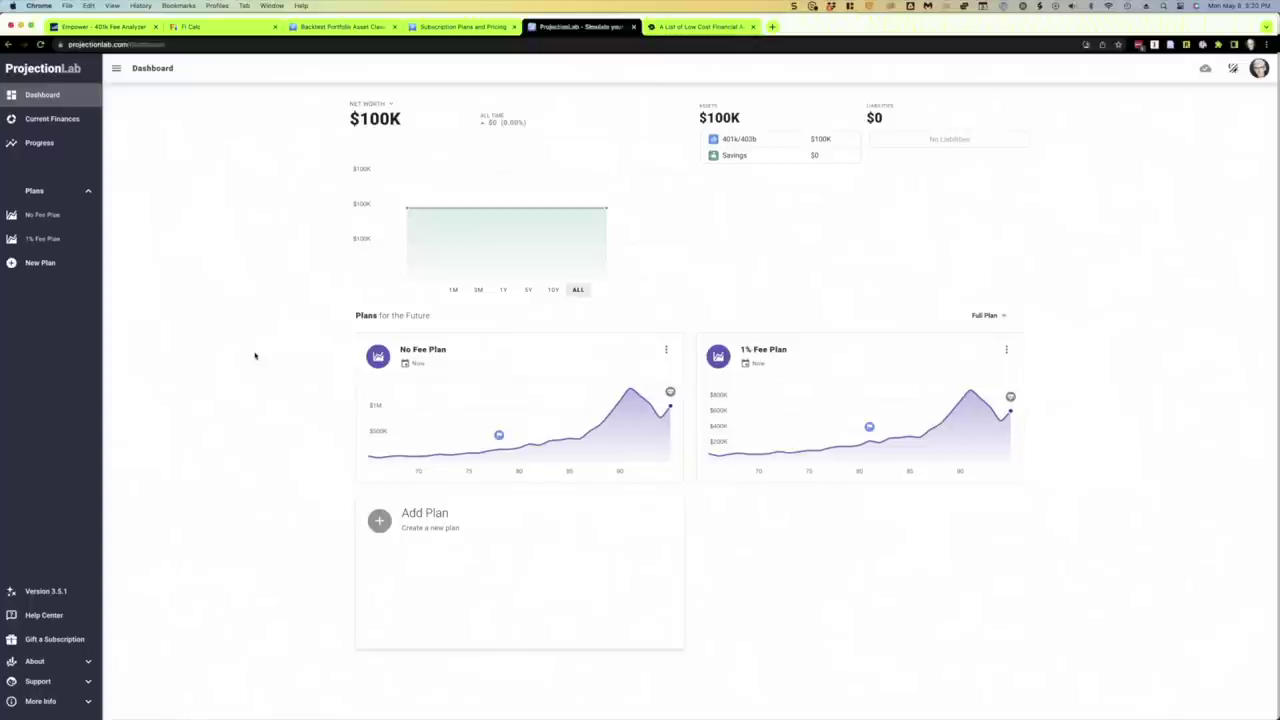
Open the No Fee Plan's net worth chart, try Today's Currency, then return to Actual Currency
left_click(47, 216)
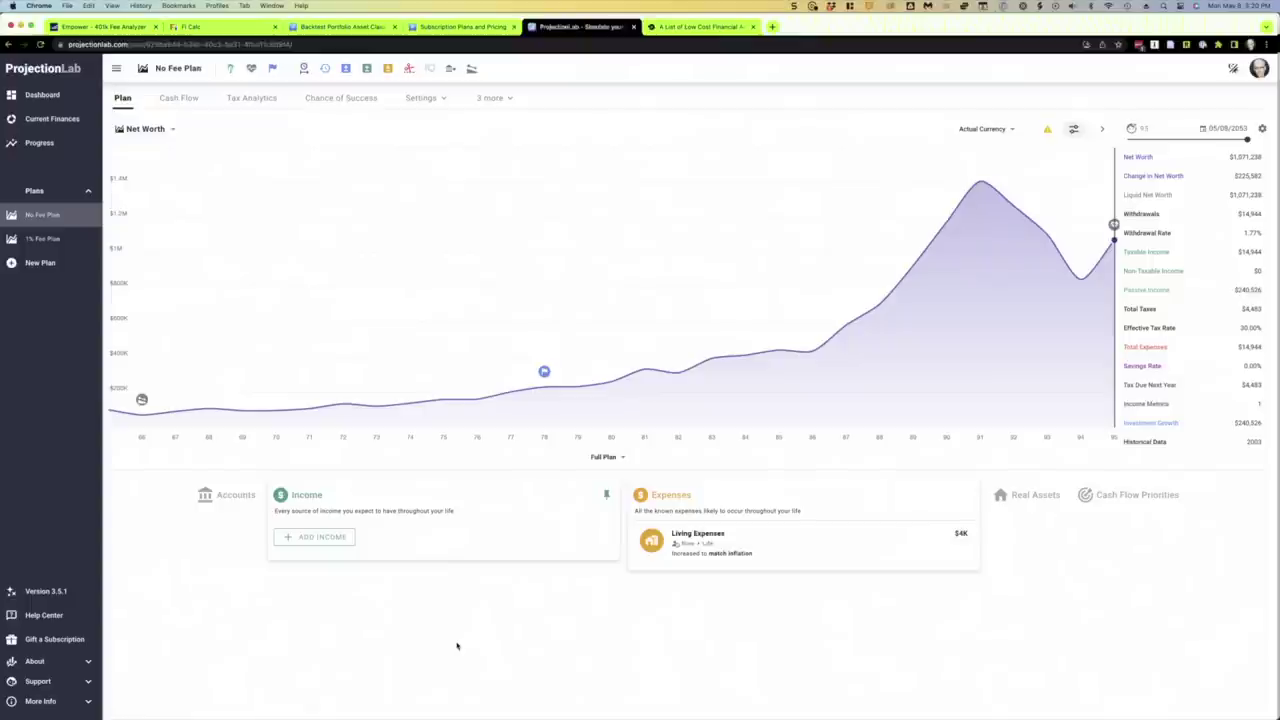
mouse_move(241, 409)
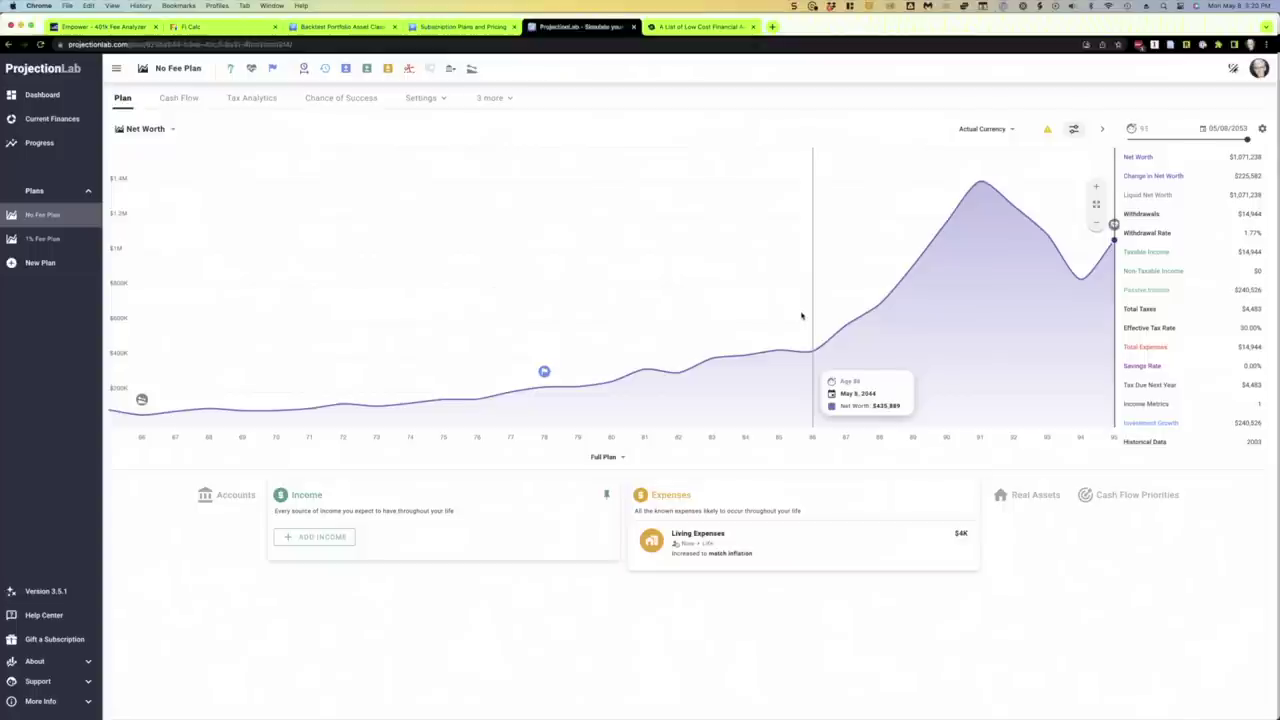
left_click(992, 129)
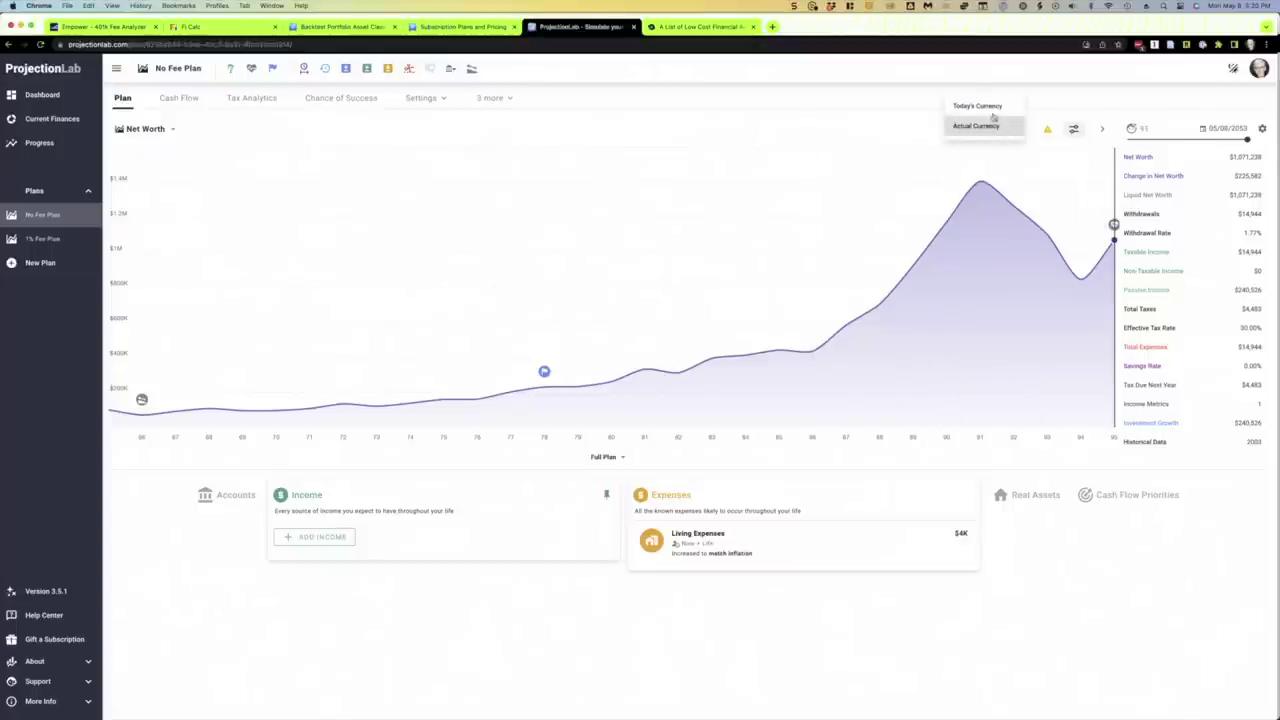
left_click(990, 107)
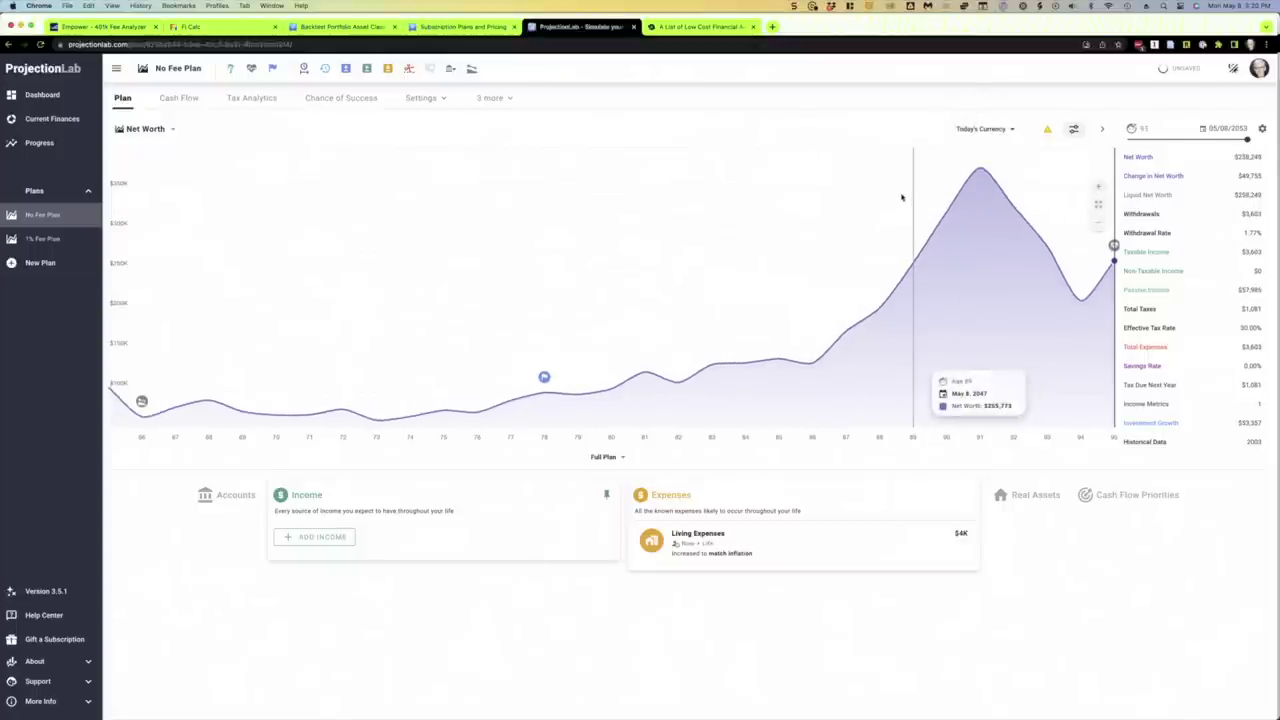
left_click(982, 129)
left_click(976, 145)
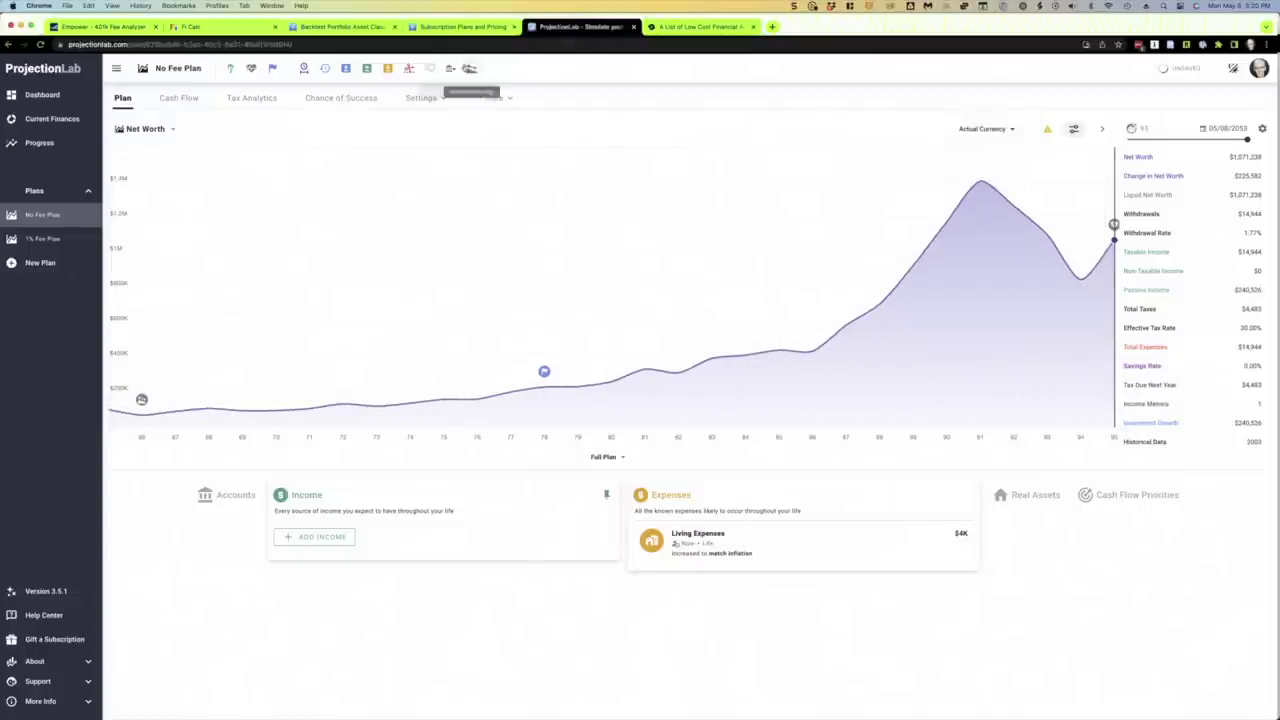
left_click(470, 68)
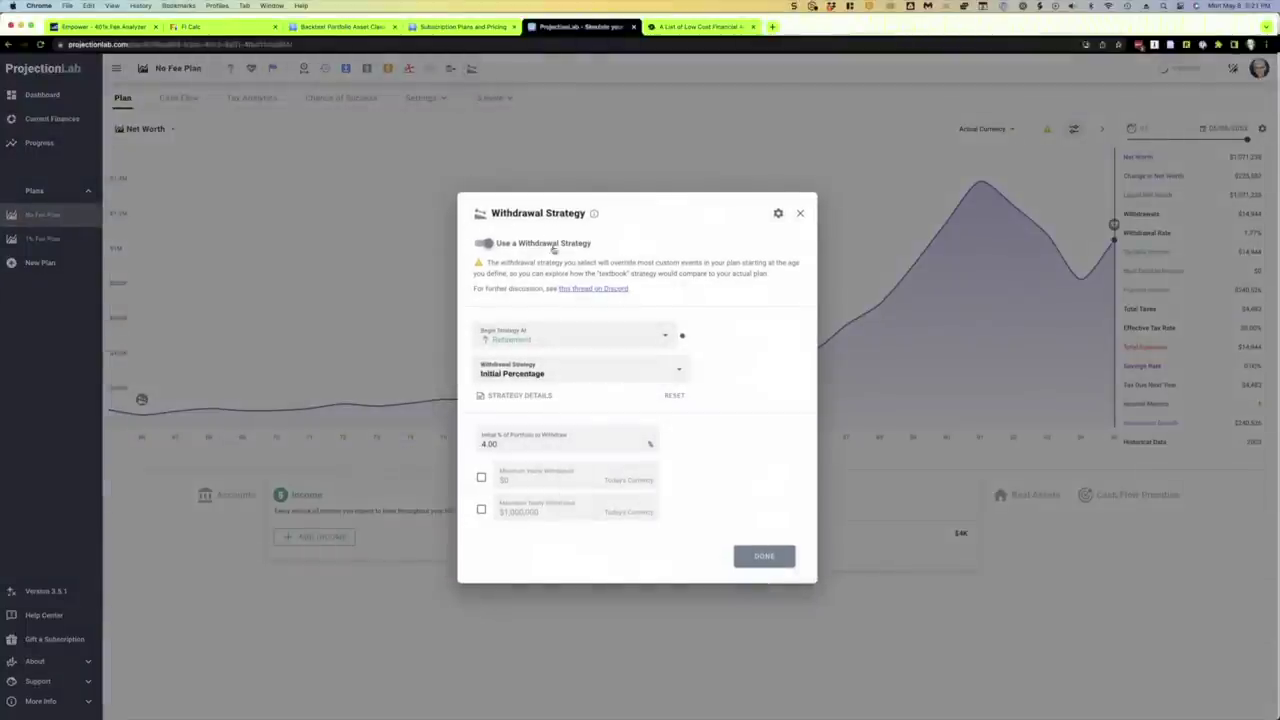
left_click(104, 264)
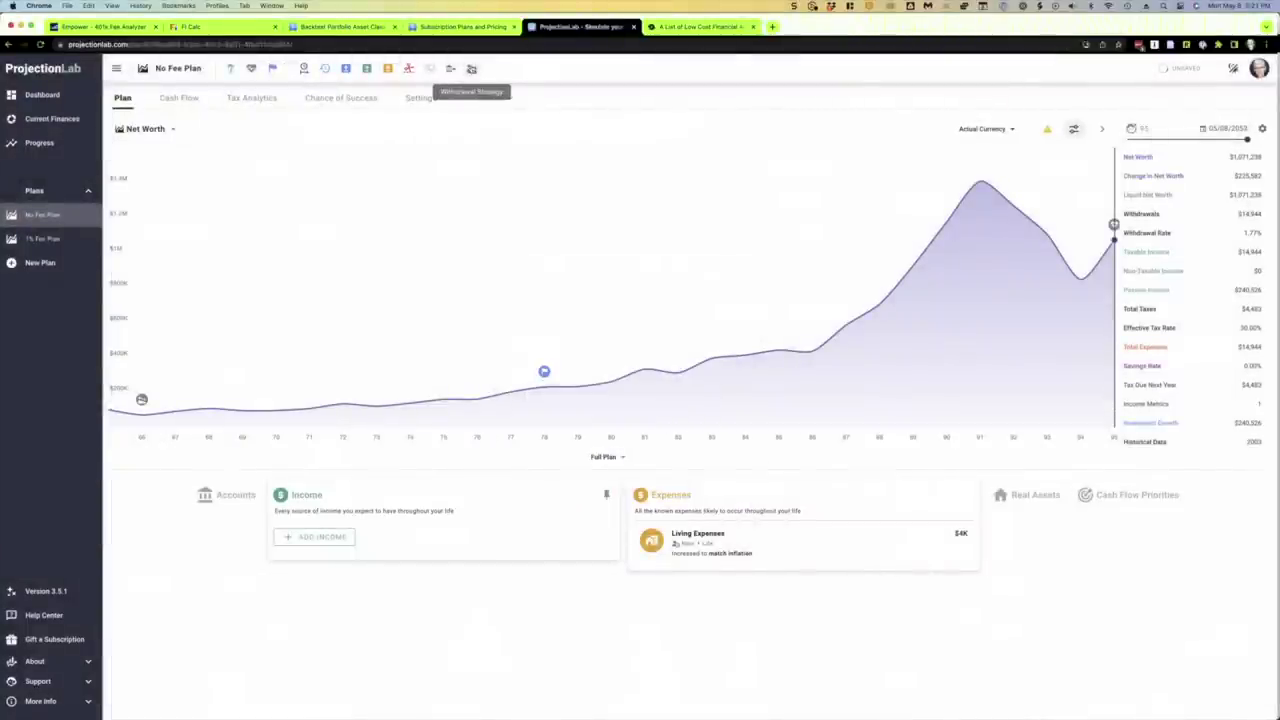
left_click(471, 68)
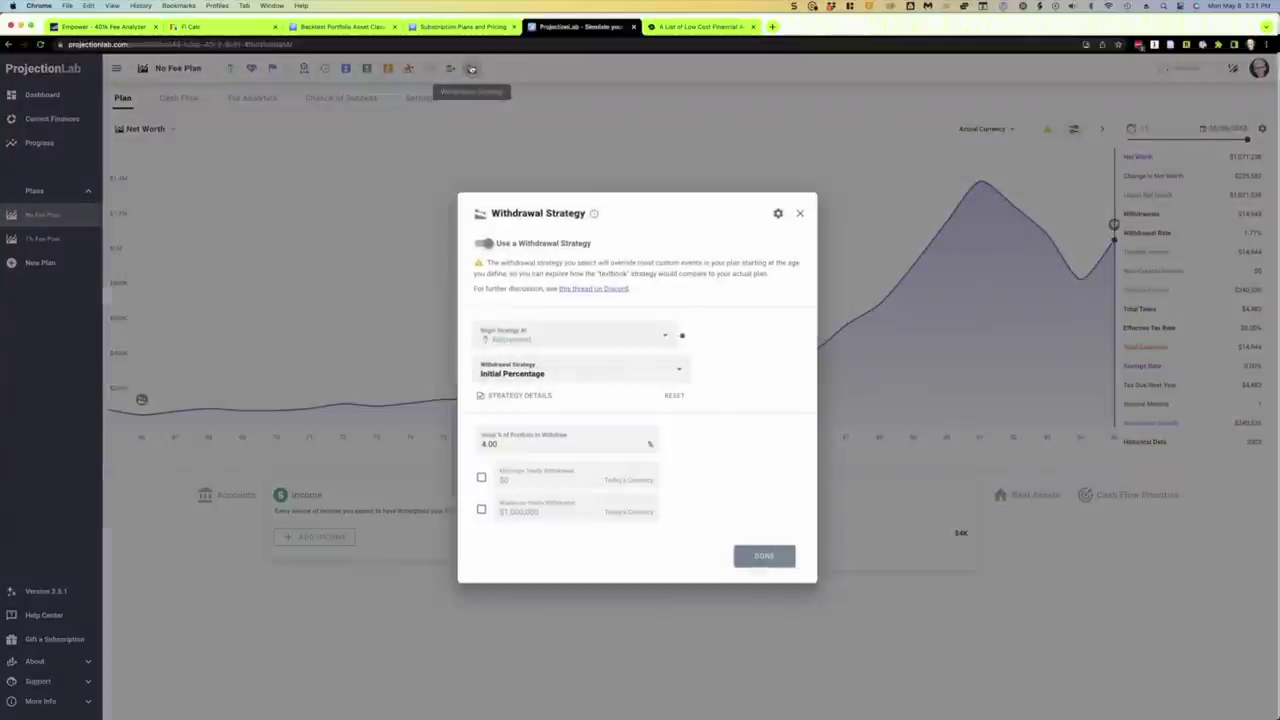
left_click(582, 368)
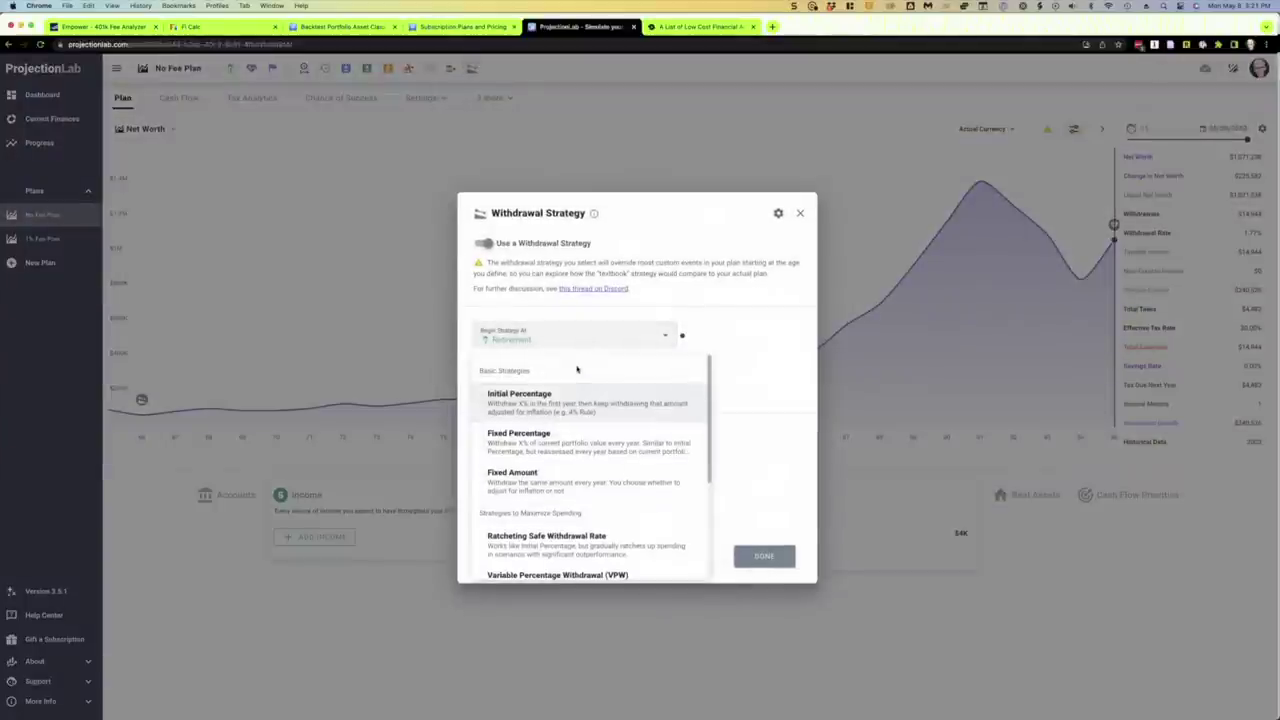
scroll(591, 488, "down", 1)
scroll(591, 488, "down", 3)
scroll(591, 487, "up", 5)
scroll(584, 373, "down", 2)
scroll(584, 373, "down", 2)
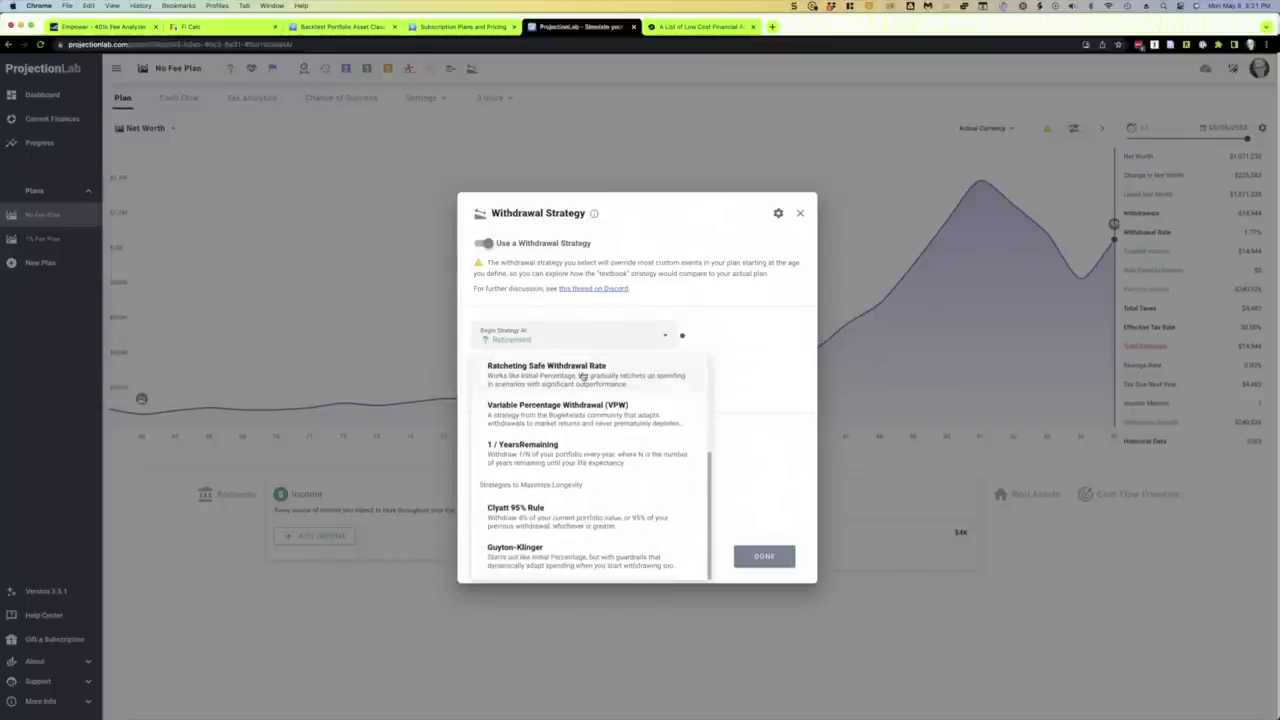
scroll(562, 472, "up", 3)
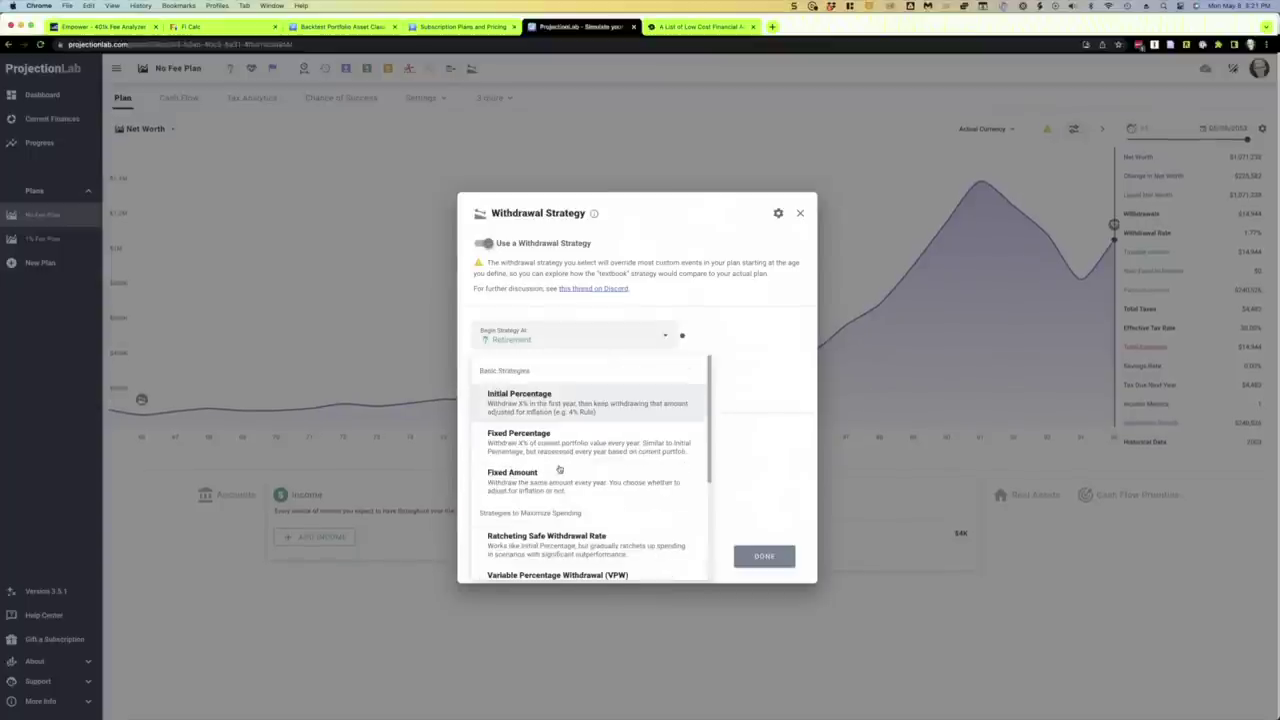
left_click(538, 405)
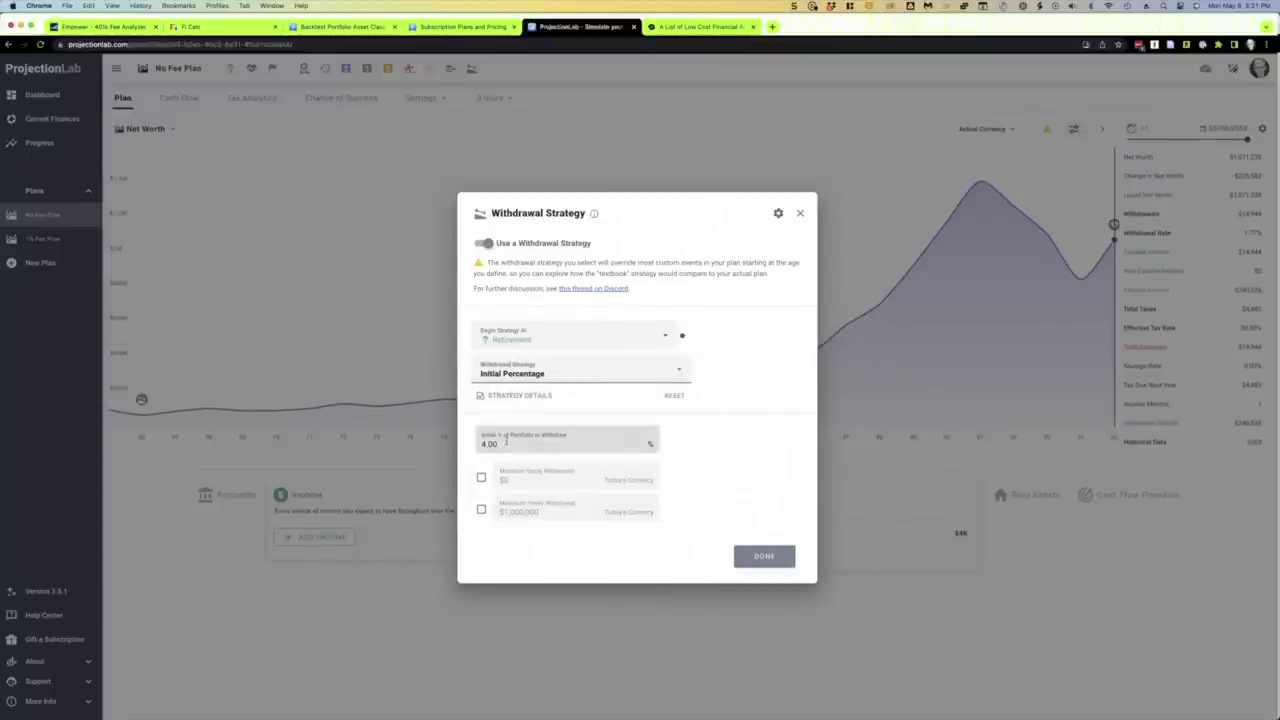
left_click(751, 562)
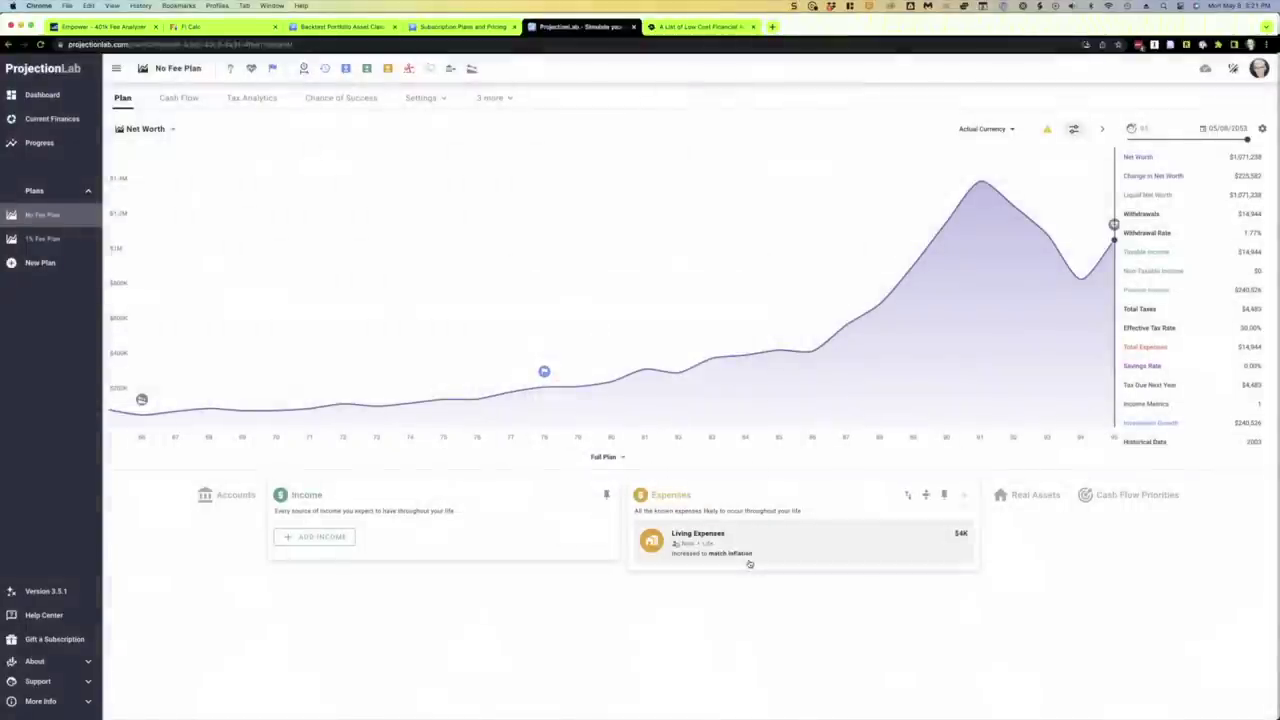
left_click(471, 68)
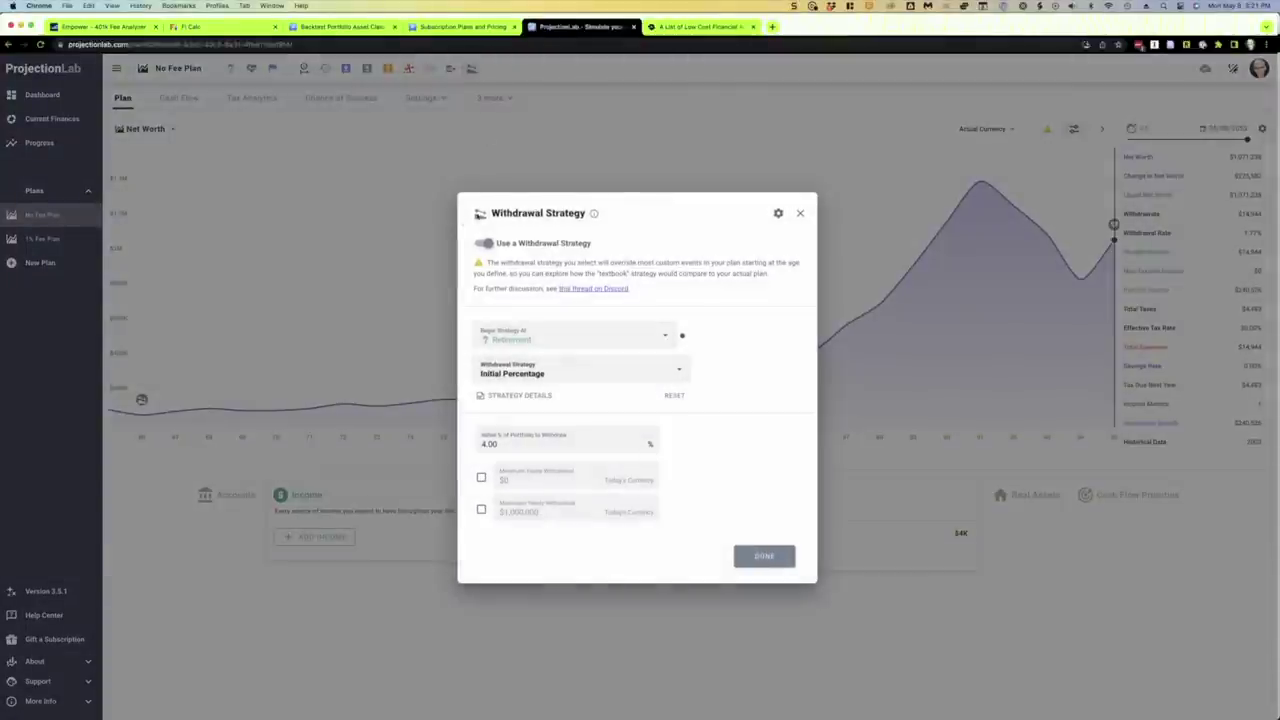
left_click(544, 126)
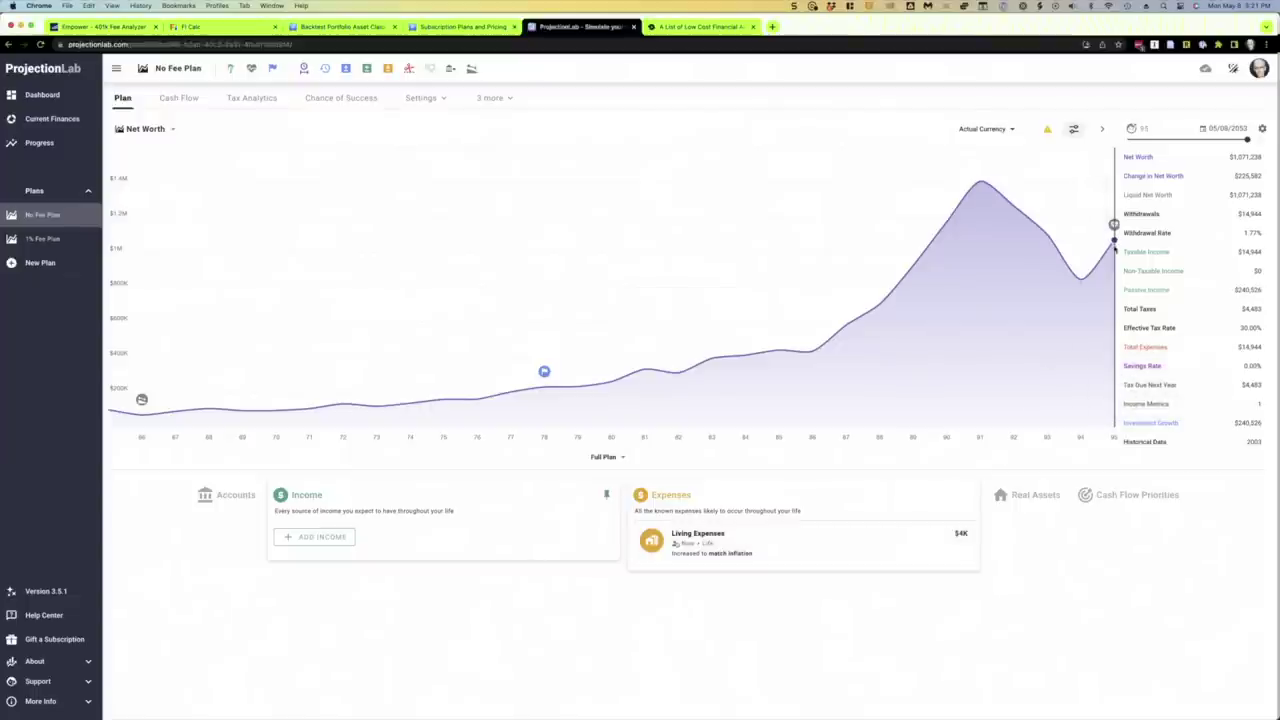
Expand the Accounts card to list Savings at $0 and the $100K 401k/403b
mouse_move(1110, 250)
left_click(229, 494)
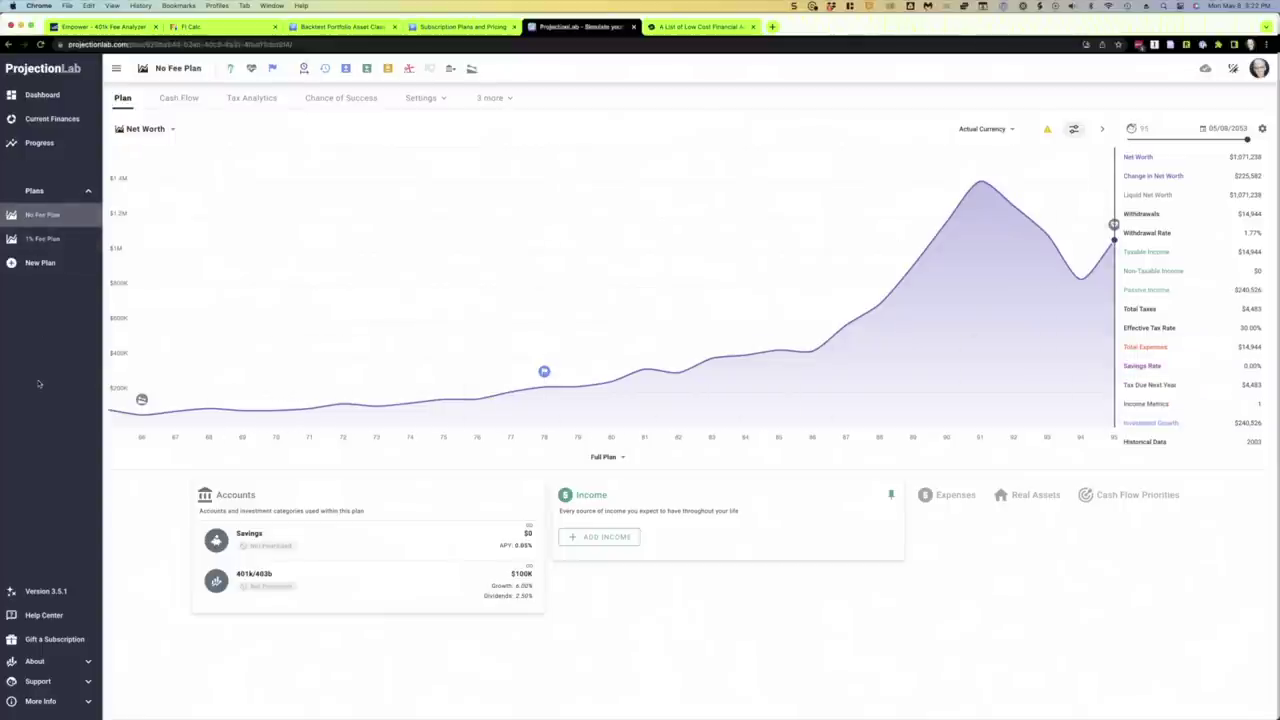
Open the 1% Fee Plan's net worth chart ($649,082 in 2053), briefly checking its 401k/403b settings
left_click(44, 240)
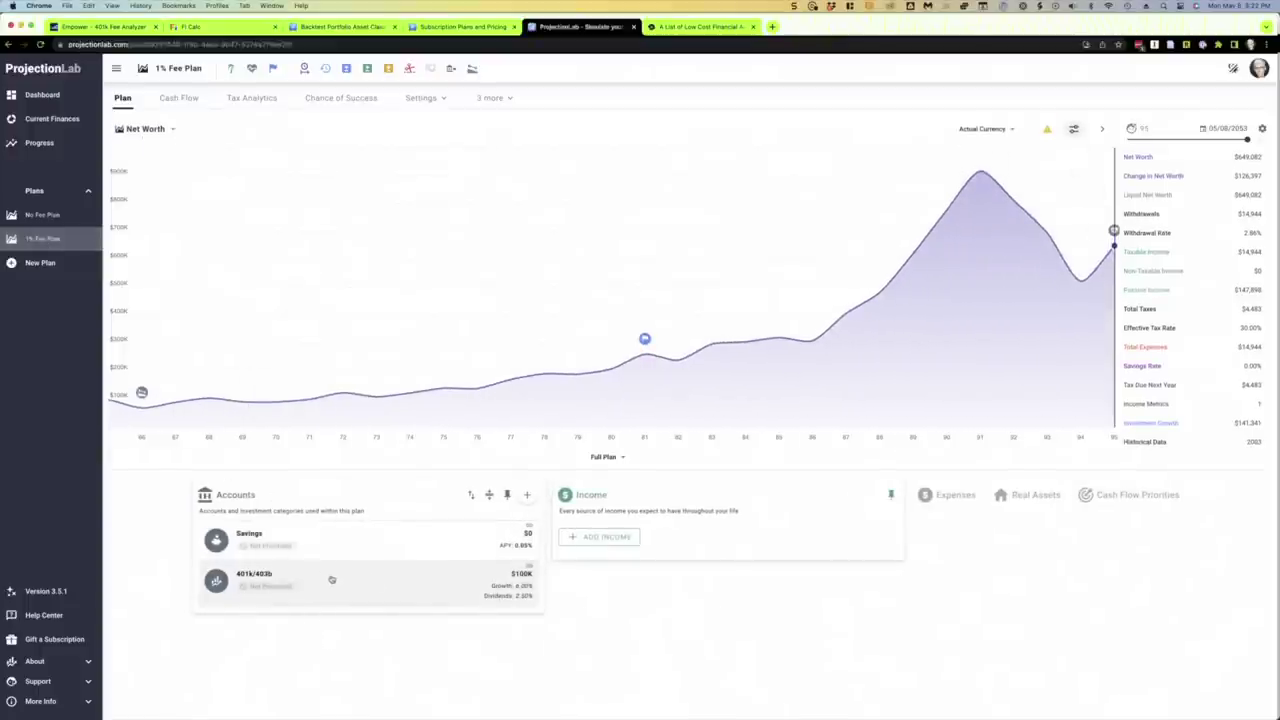
left_click(410, 587)
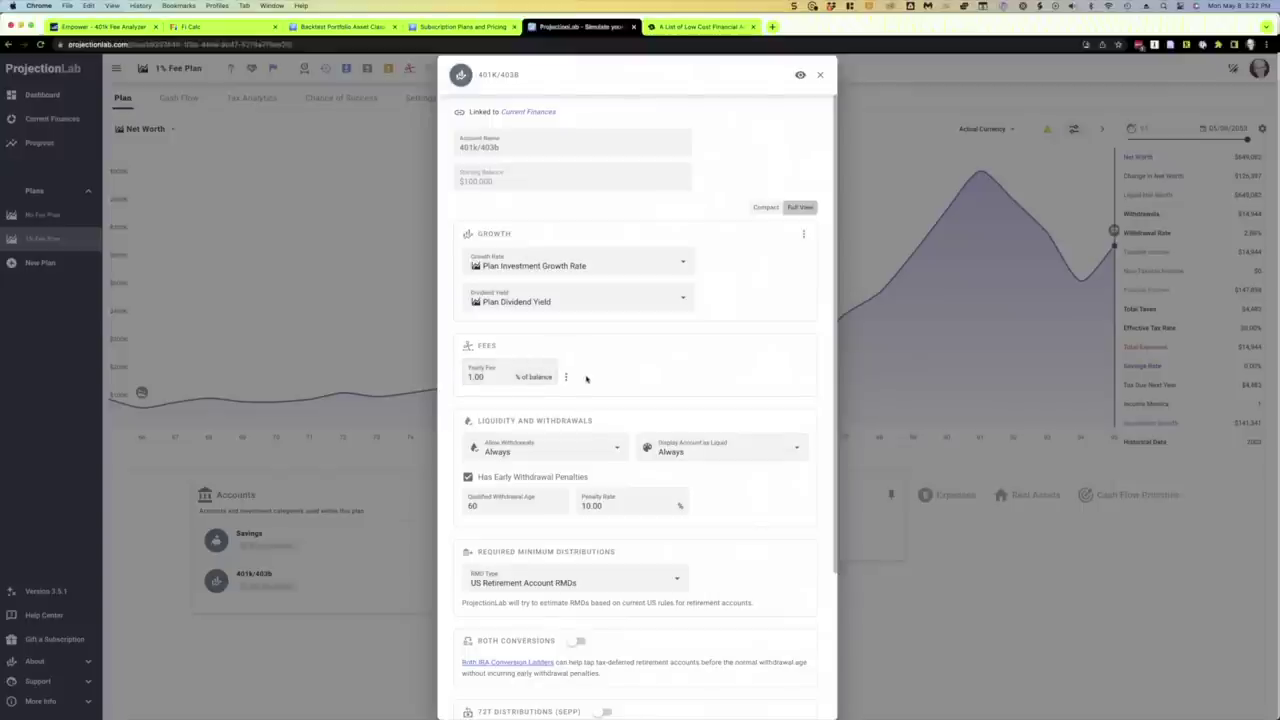
left_click(871, 590)
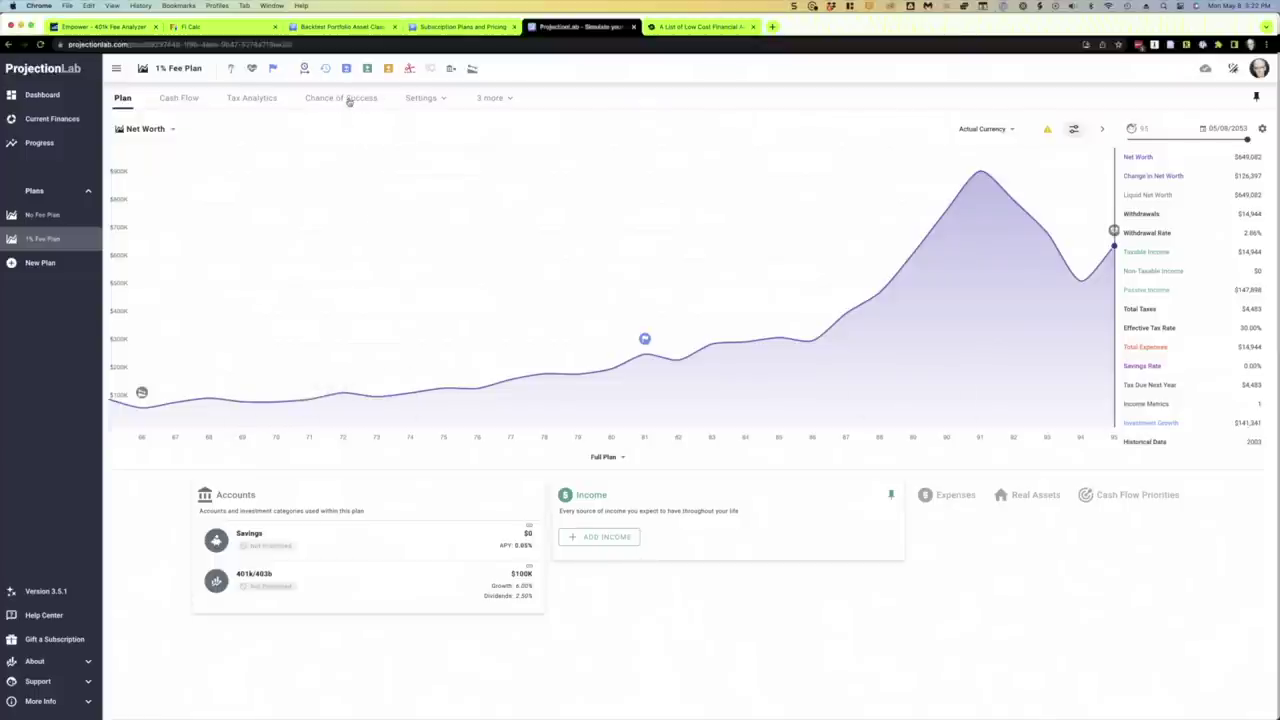
On the 1% Fee Plan's Chance of Success tab, review thresholds and run Monte Carlo, reaching 91.58%
mouse_move(68, 241)
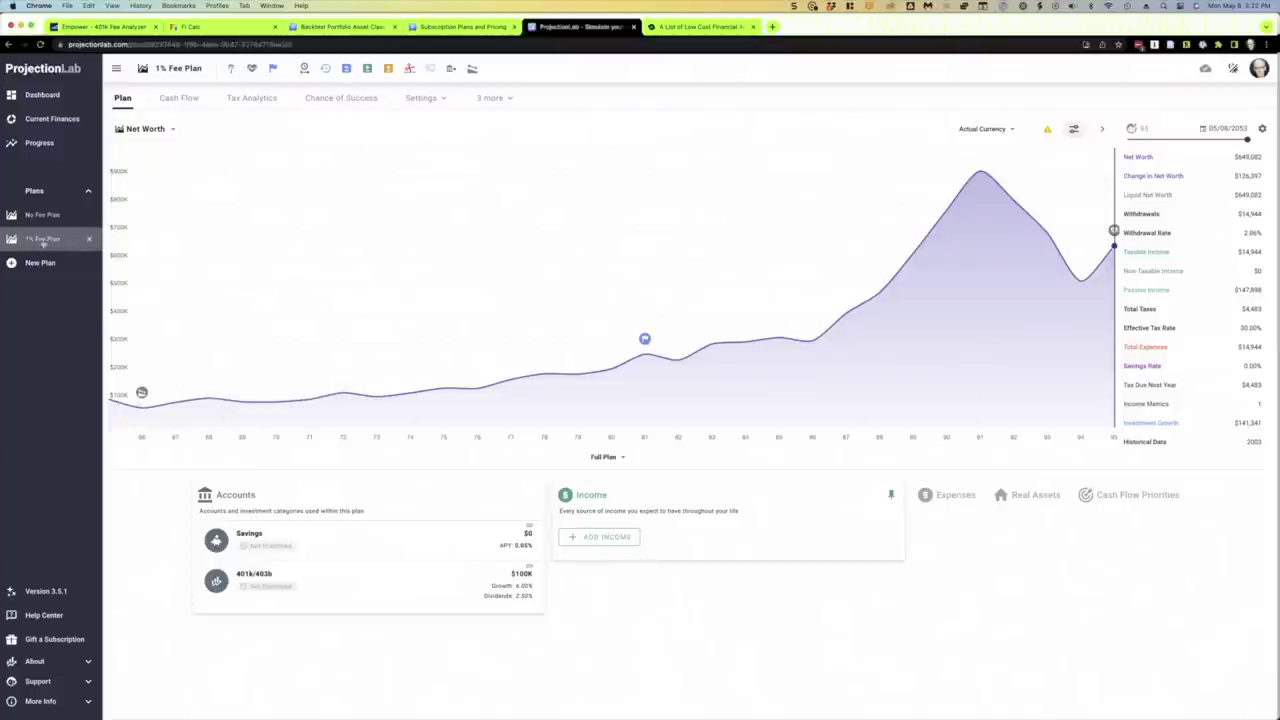
left_click(342, 99)
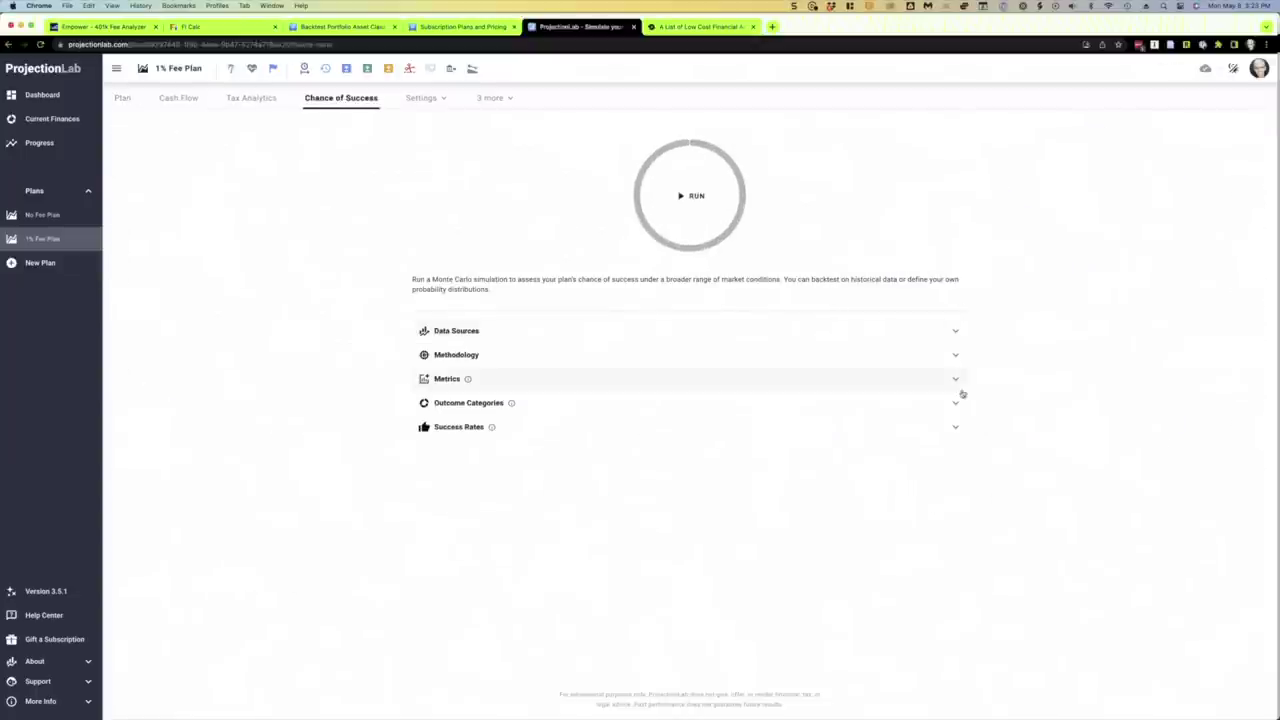
left_click(956, 426)
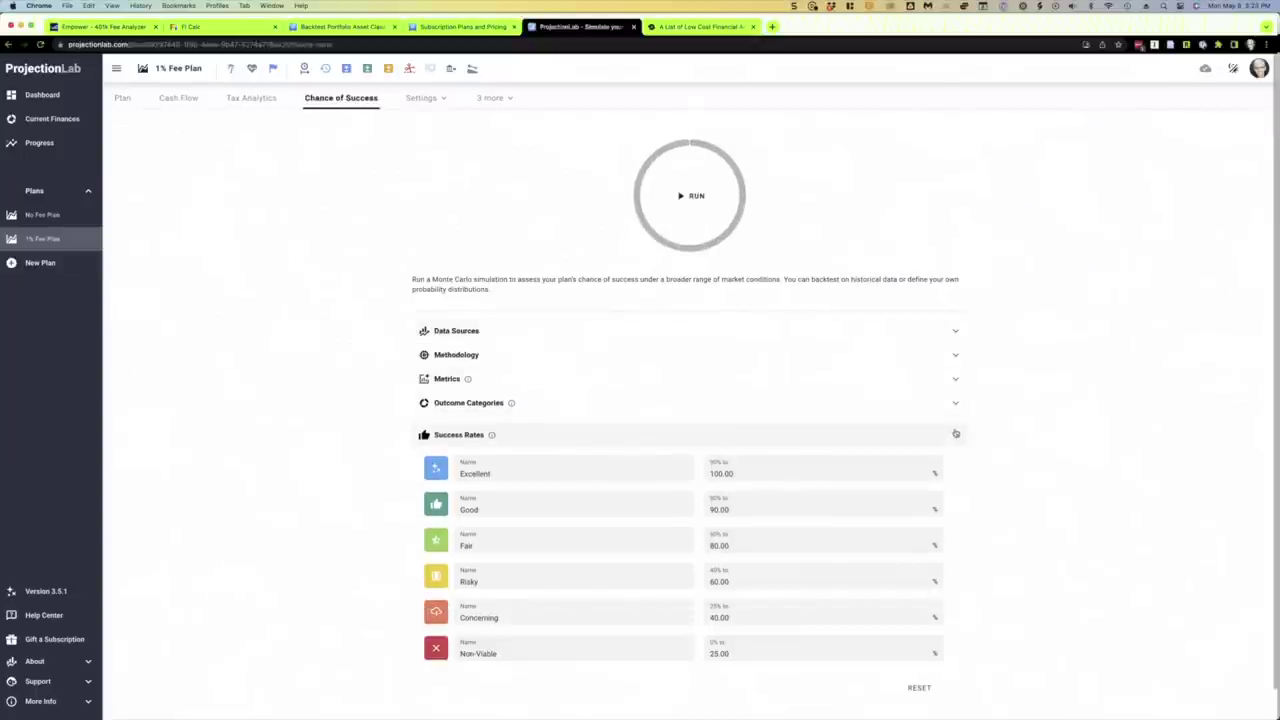
left_click(956, 434)
left_click(955, 403)
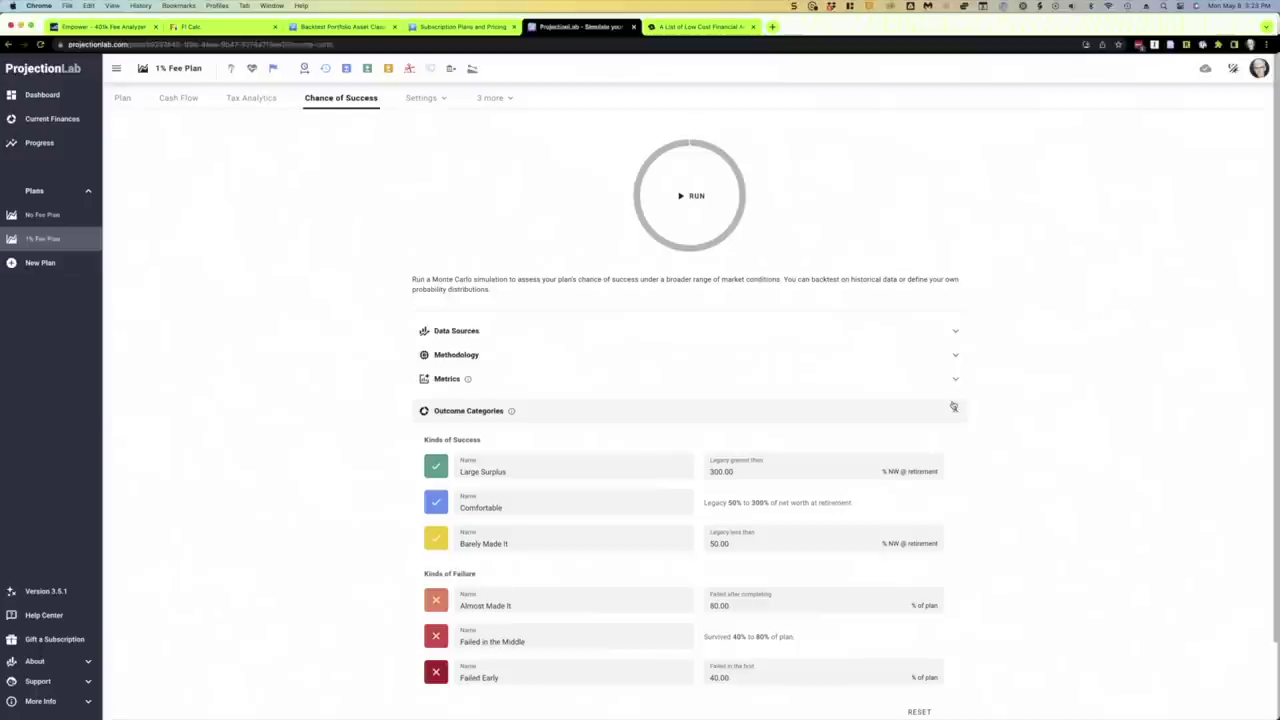
left_click(953, 407)
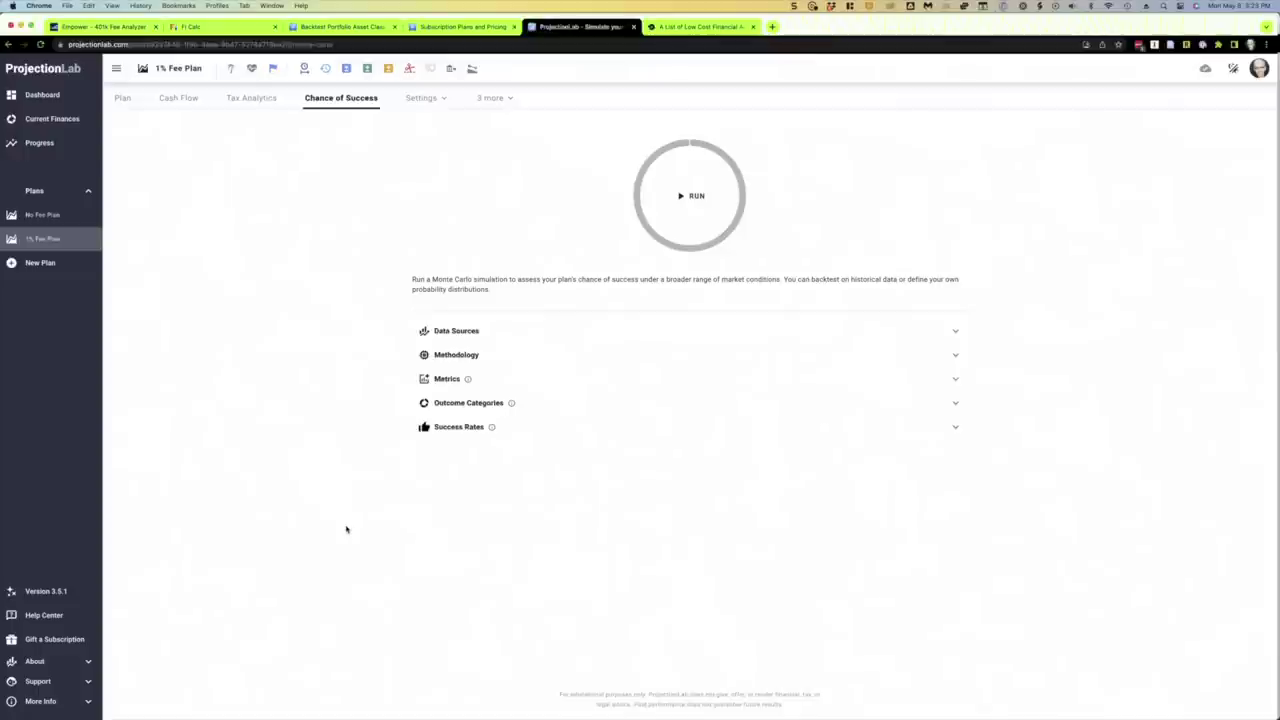
left_click(689, 195)
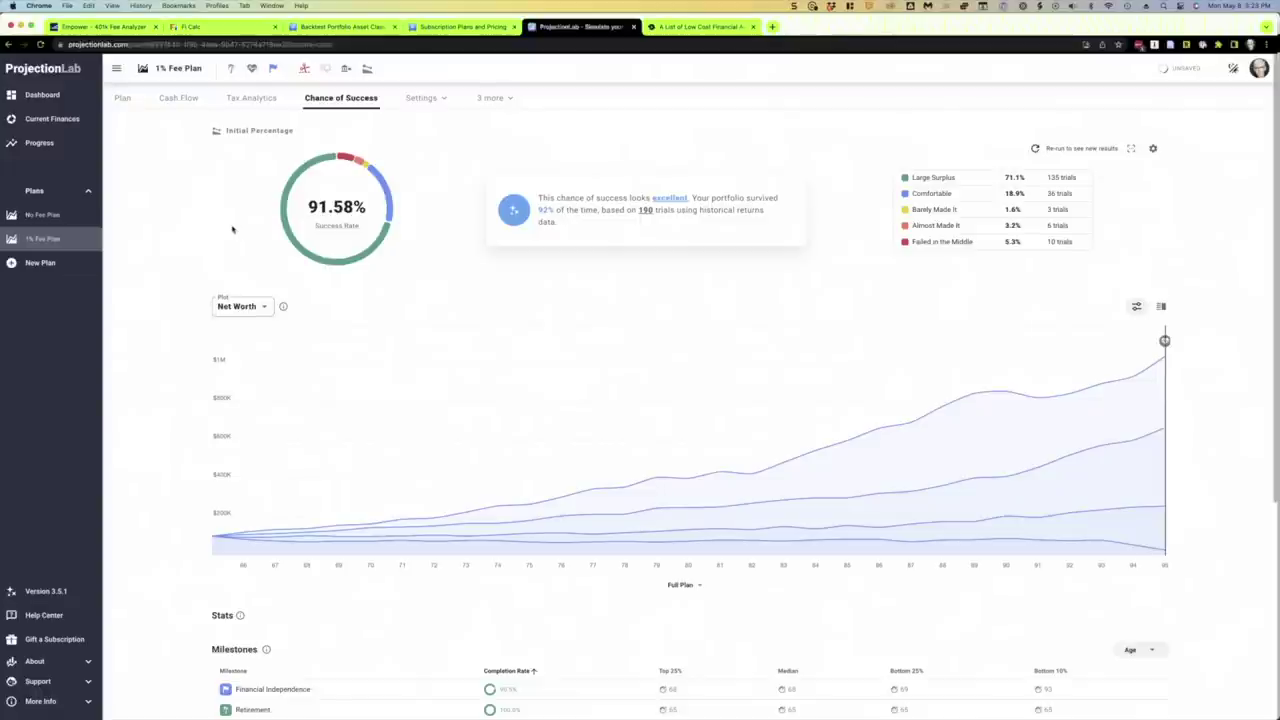
Review the 1% Fee Plan's simulation results, then switch to the No Fee Plan's Chance of Success page
scroll(260, 280, "down", 5)
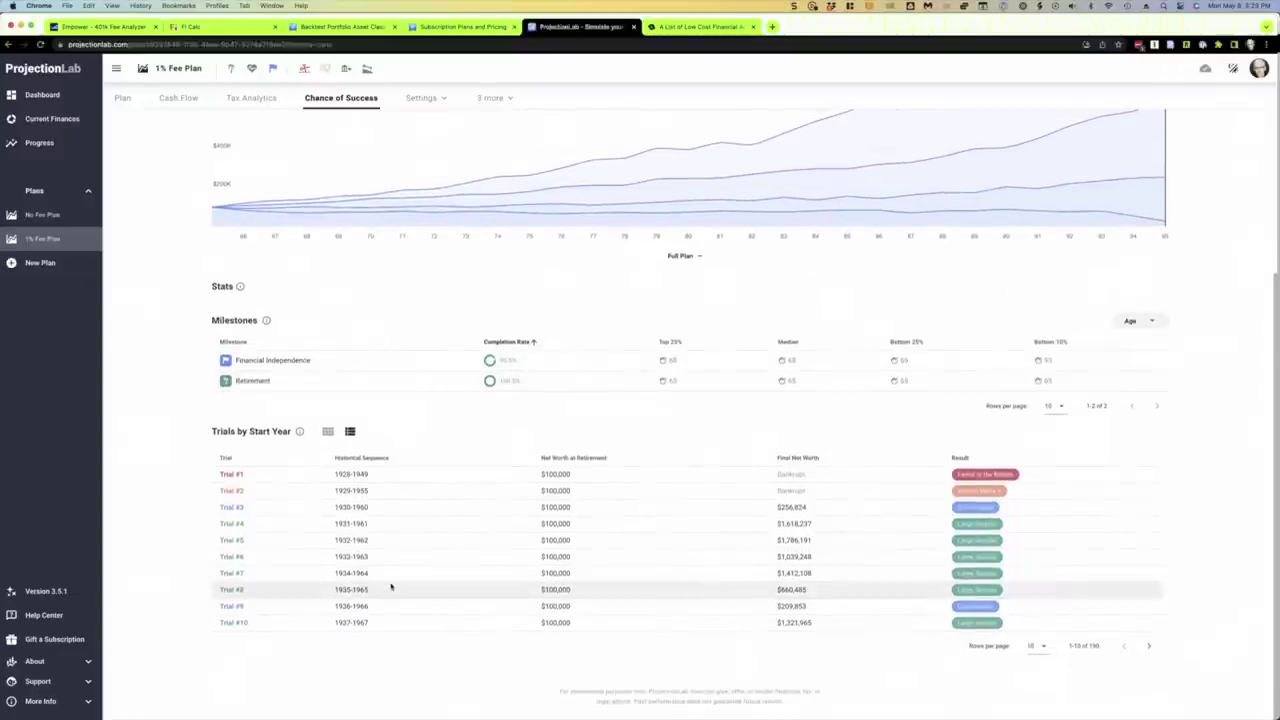
scroll(390, 587, "up", 5)
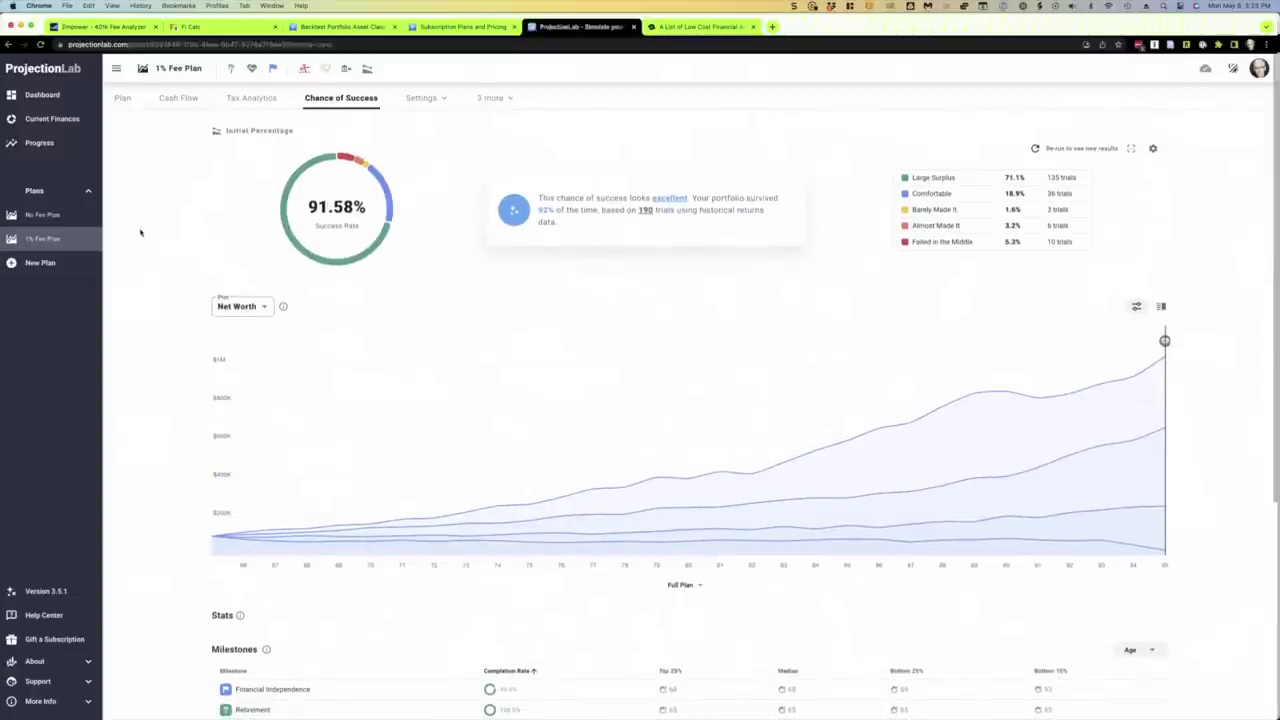
left_click(48, 215)
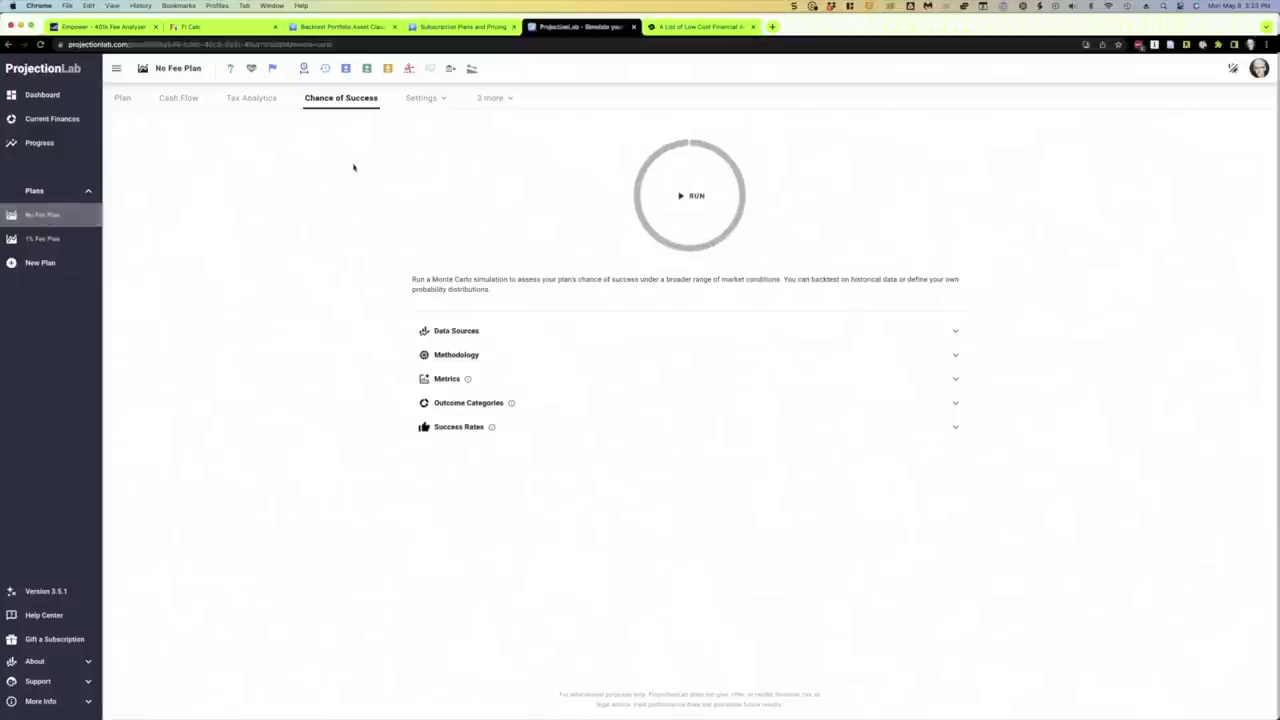
Run the No Fee Plan's Monte Carlo simulation (97.89% success) and open its Withdrawal Strategy settings
left_click(692, 197)
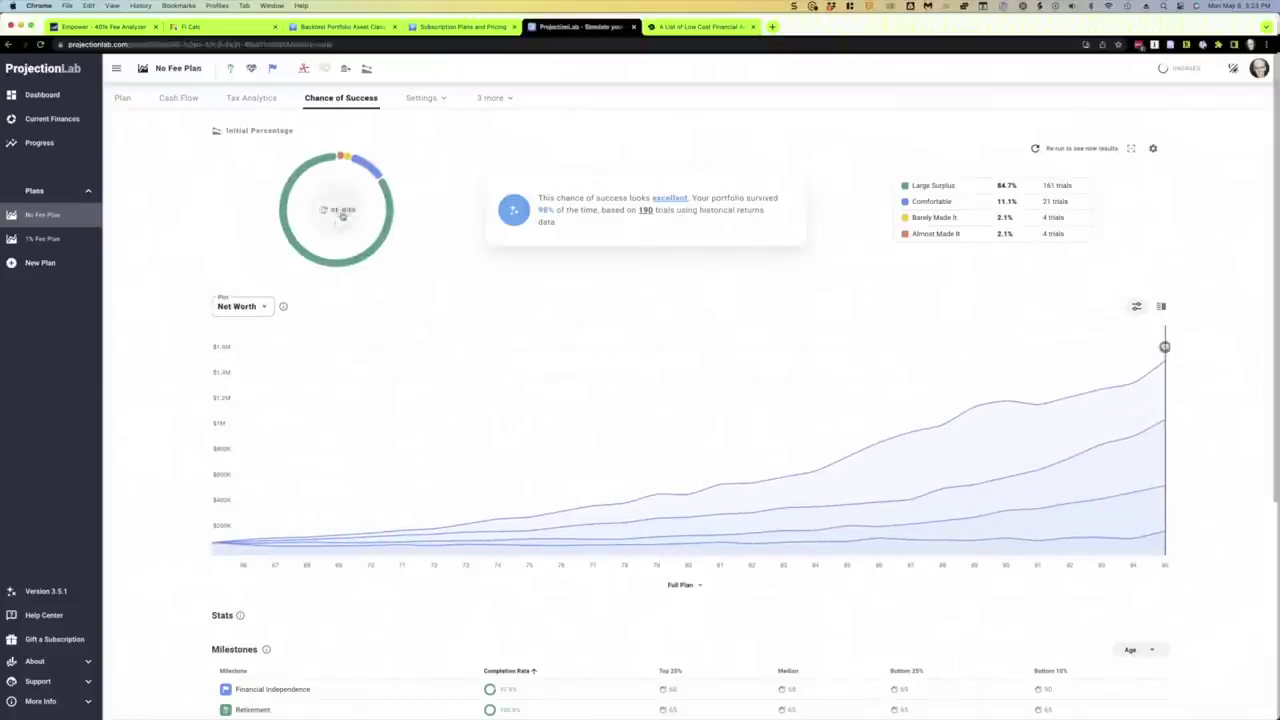
left_click(367, 69)
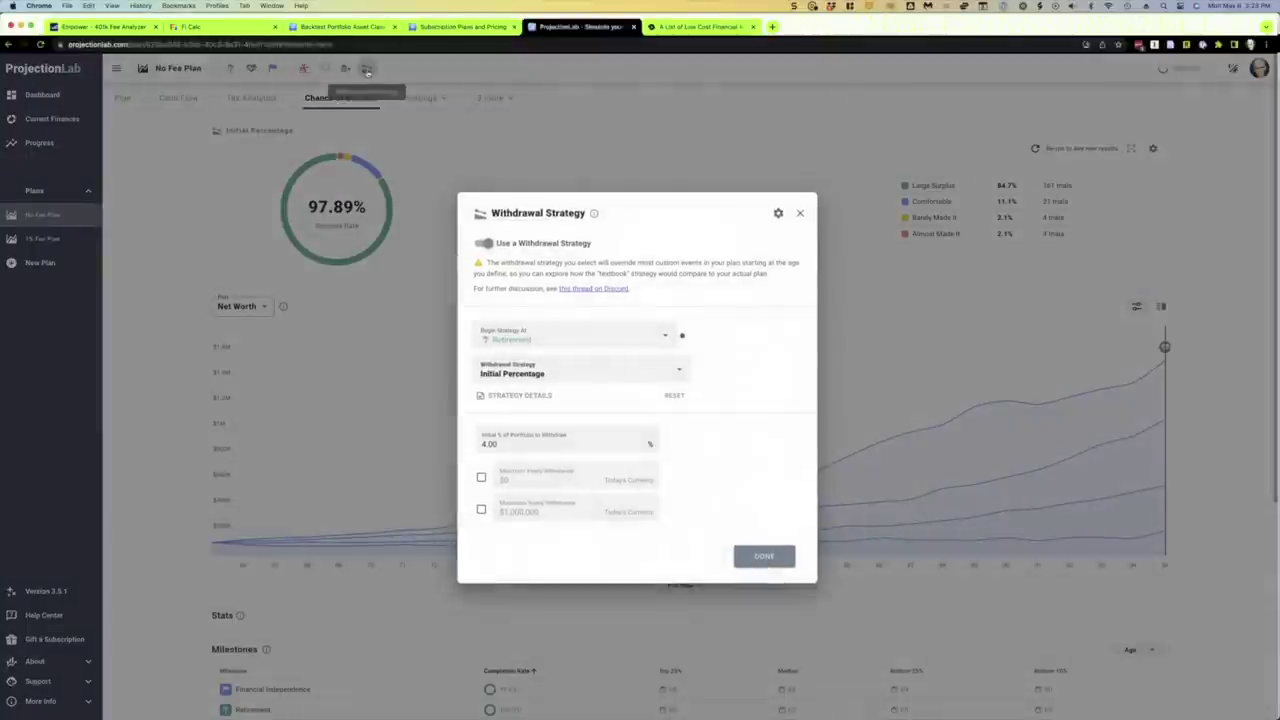
Set the initial withdrawal rate to 4.5%, dropping the No Fee Plan's success rate to 88.95%
left_click(510, 444)
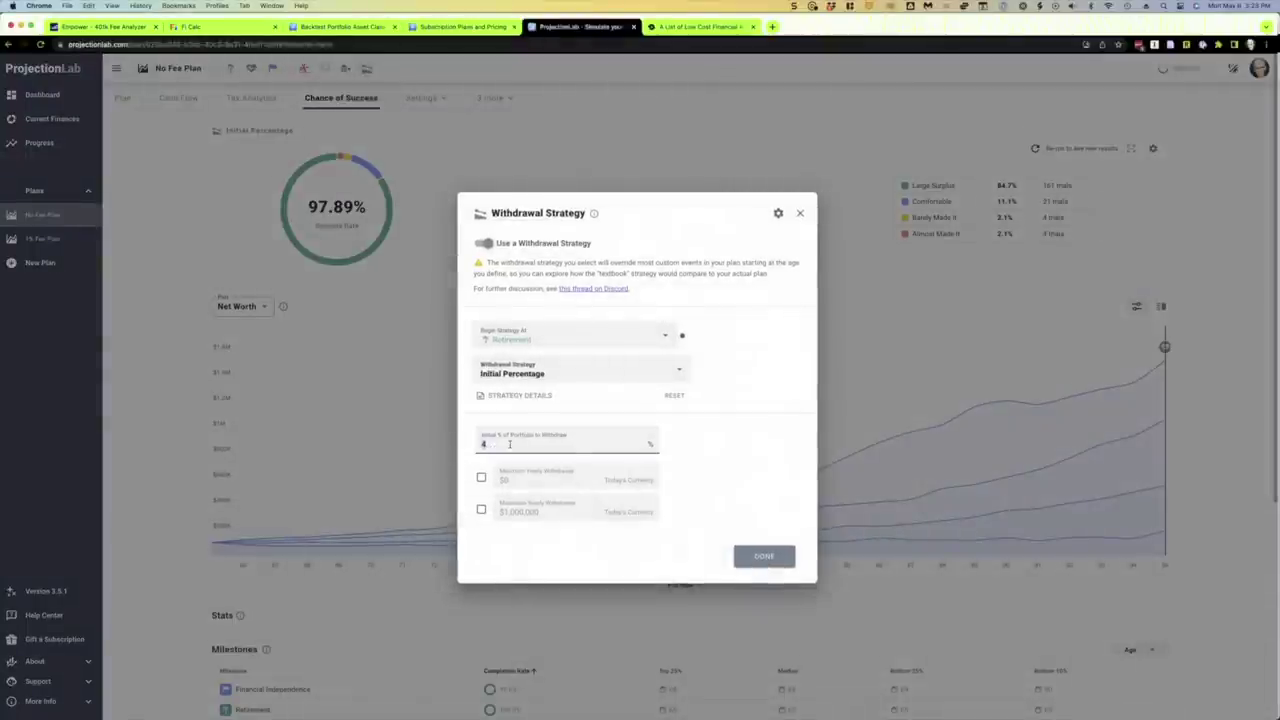
type("4.5")
left_click(757, 558)
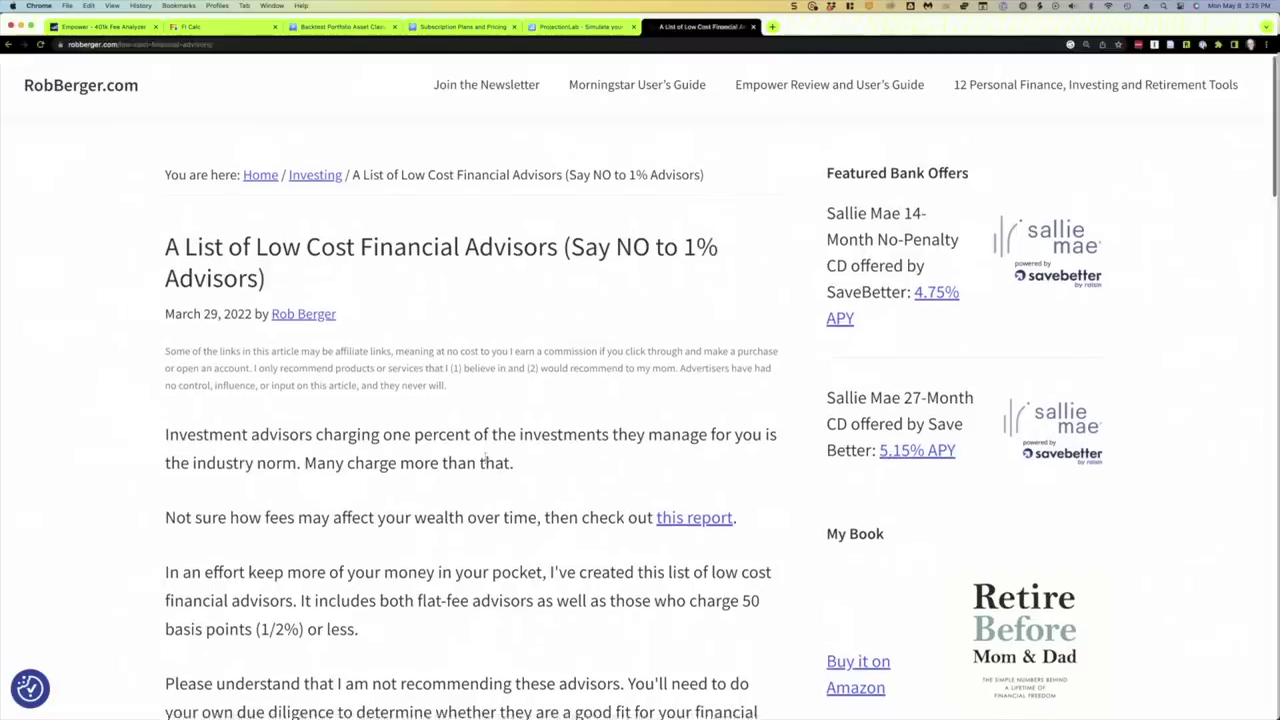
Scroll down to the low-cost advisor list and highlight the first advisor's name
scroll(485, 458, "down", 1)
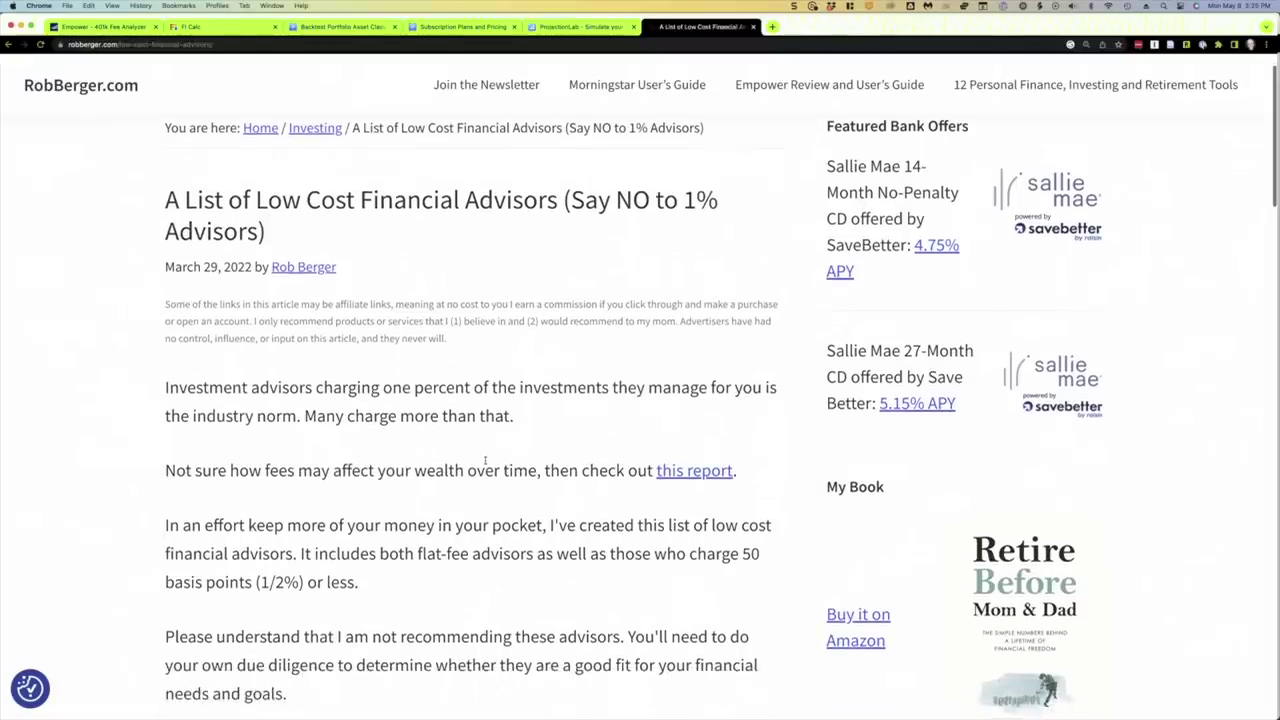
scroll(485, 460, "down", 2)
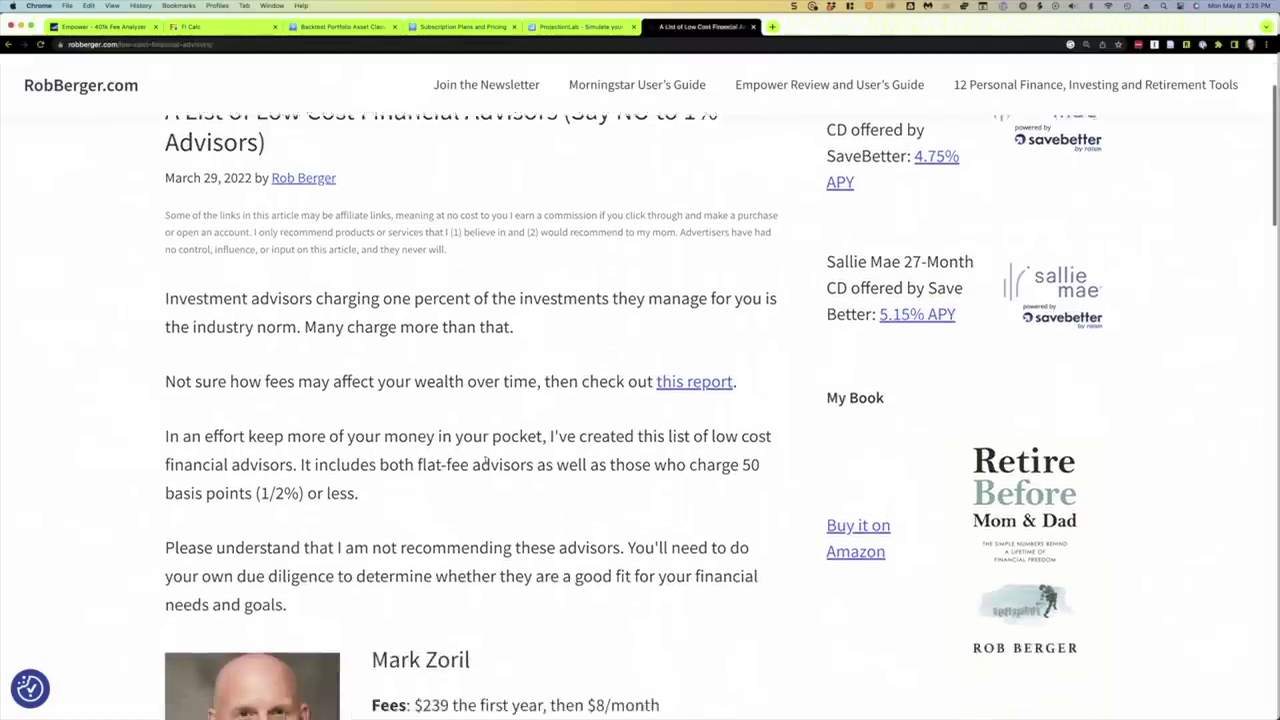
scroll(485, 458, "down", 4)
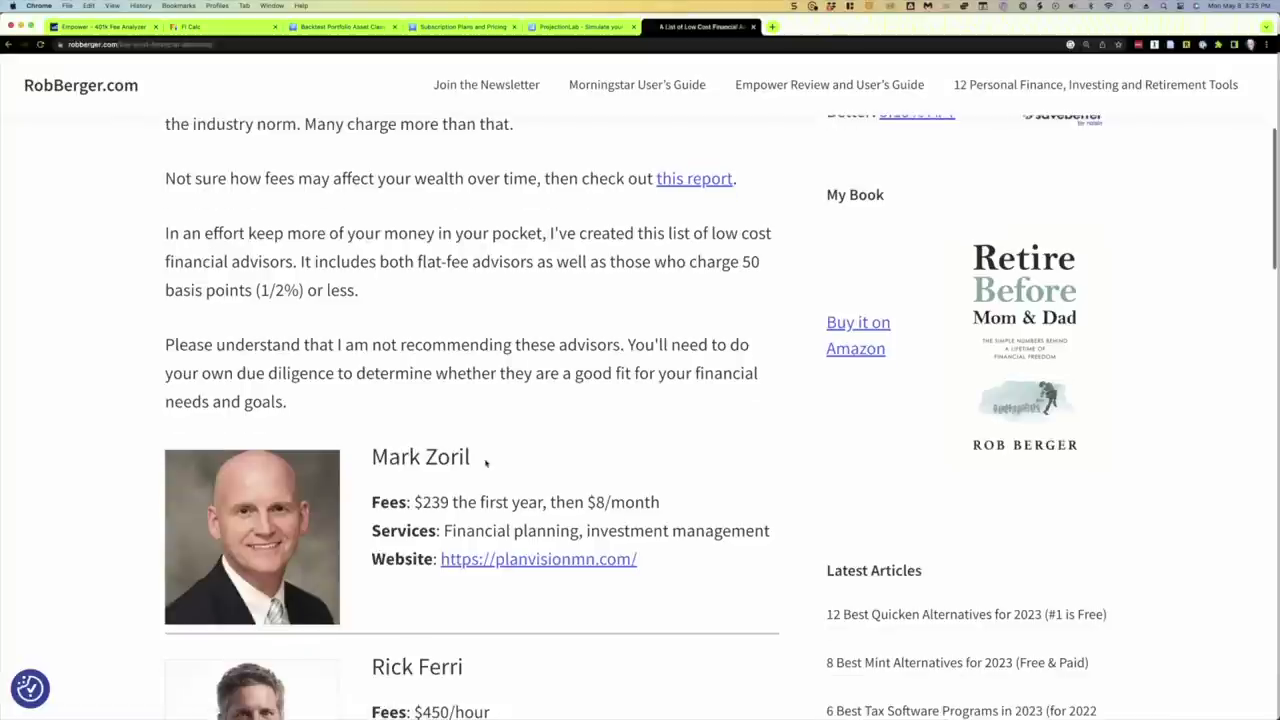
left_click_drag(471, 456, 367, 458)
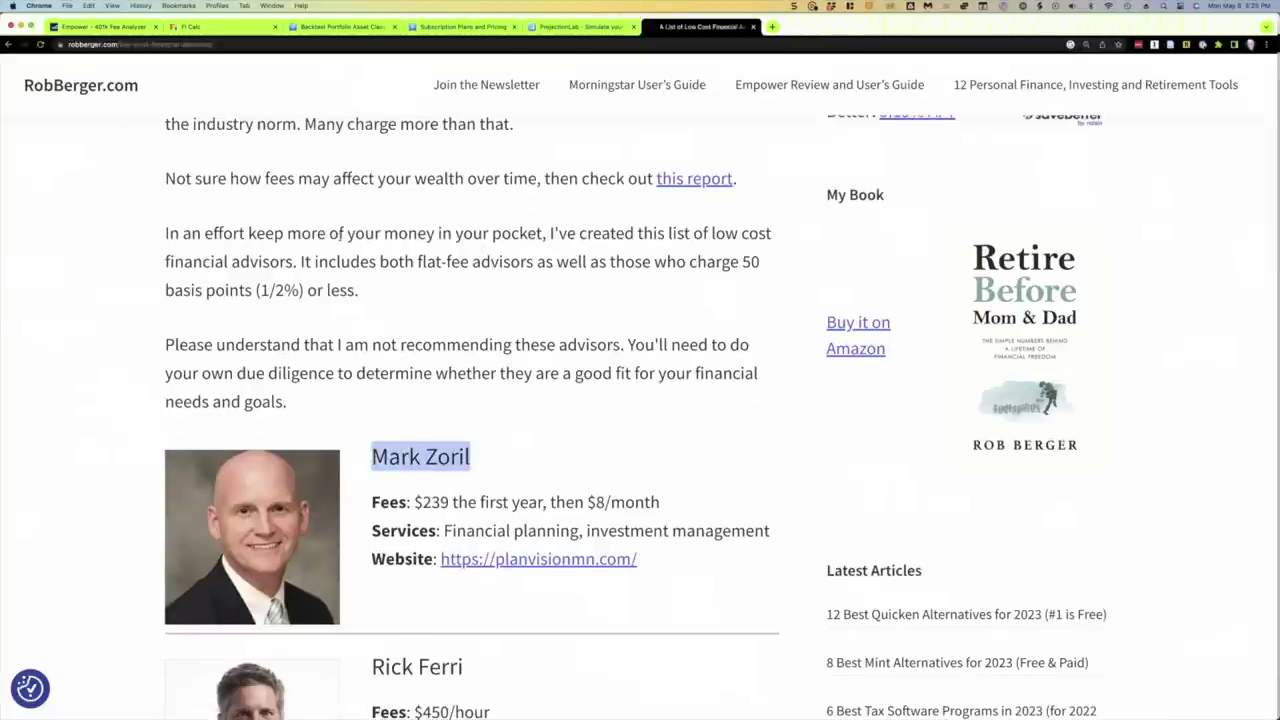
Highlight the third and fourth advisors' names and credentials further down the list
scroll(340, 240, "down", 2)
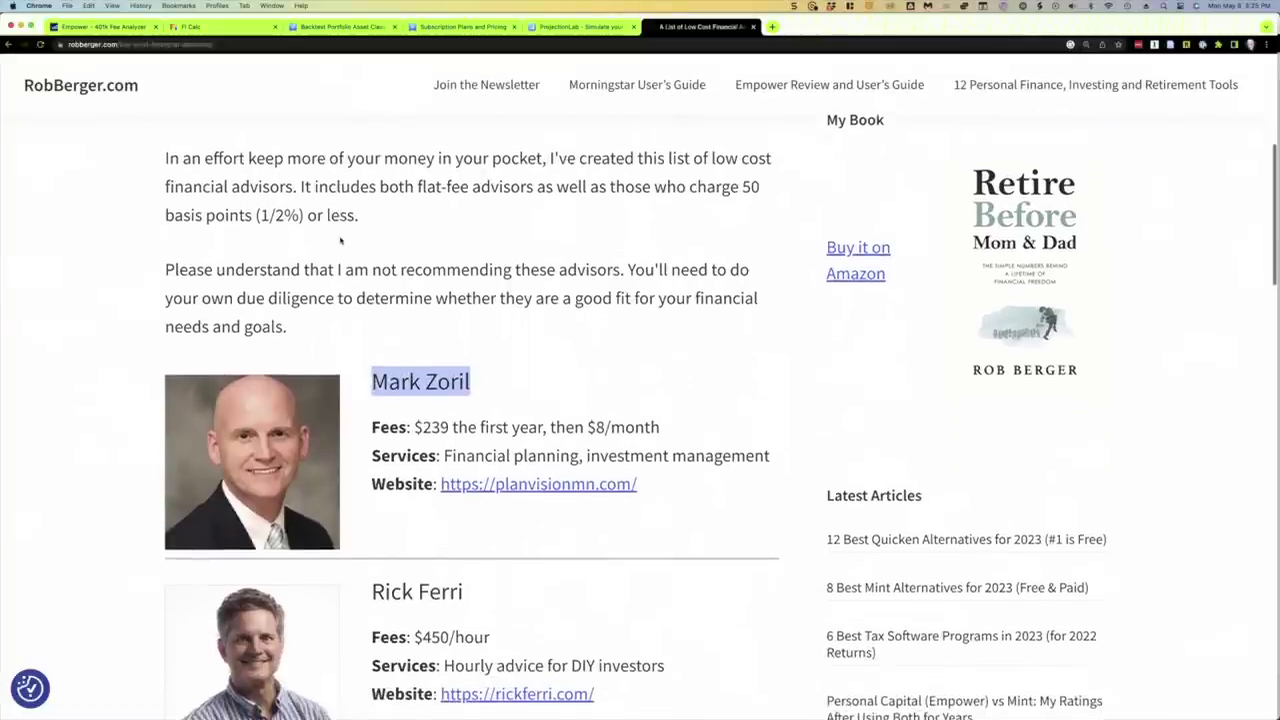
scroll(340, 240, "down", 5)
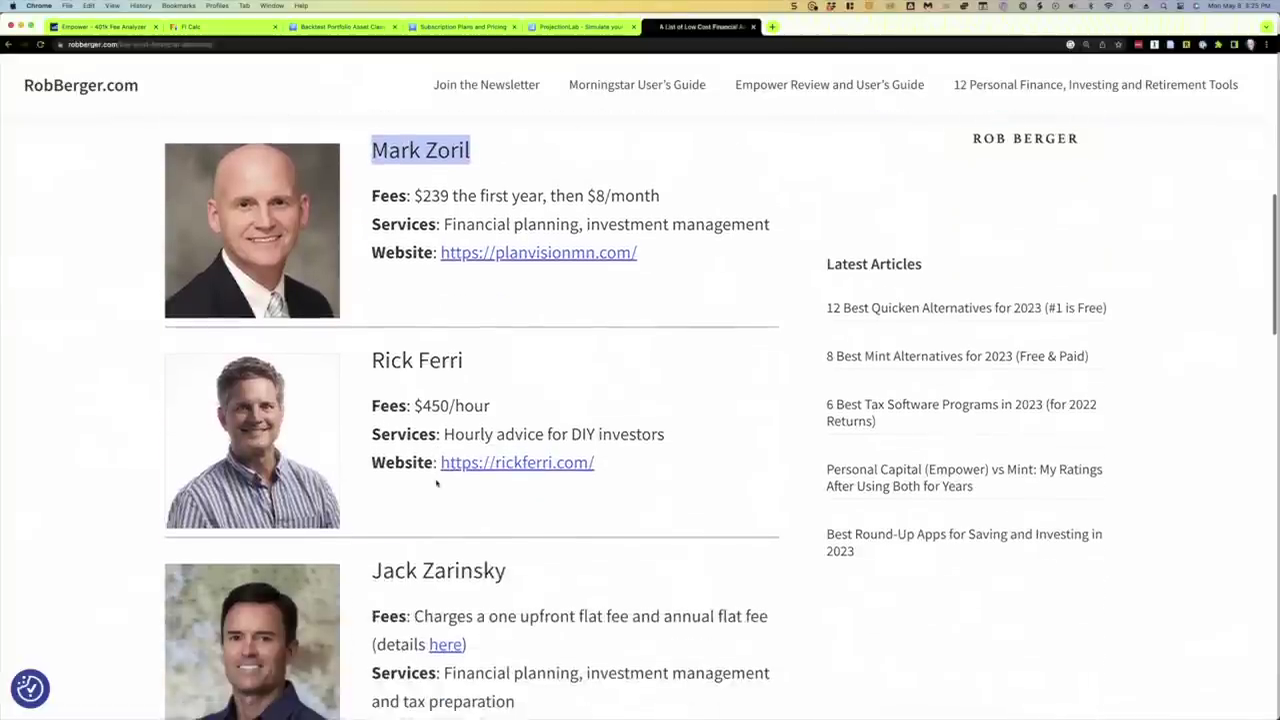
scroll(436, 483, "down", 2)
left_click_drag(507, 490, 368, 516)
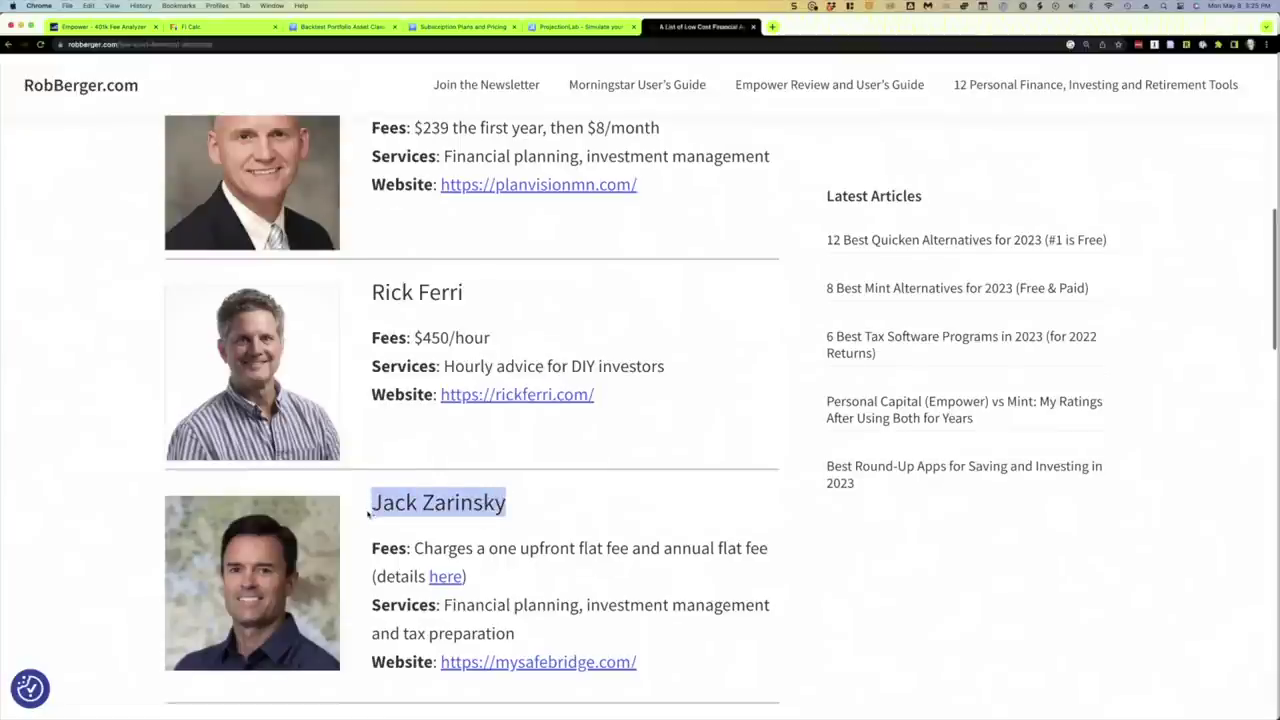
scroll(368, 516, "down", 5)
left_click_drag(524, 527, 396, 527)
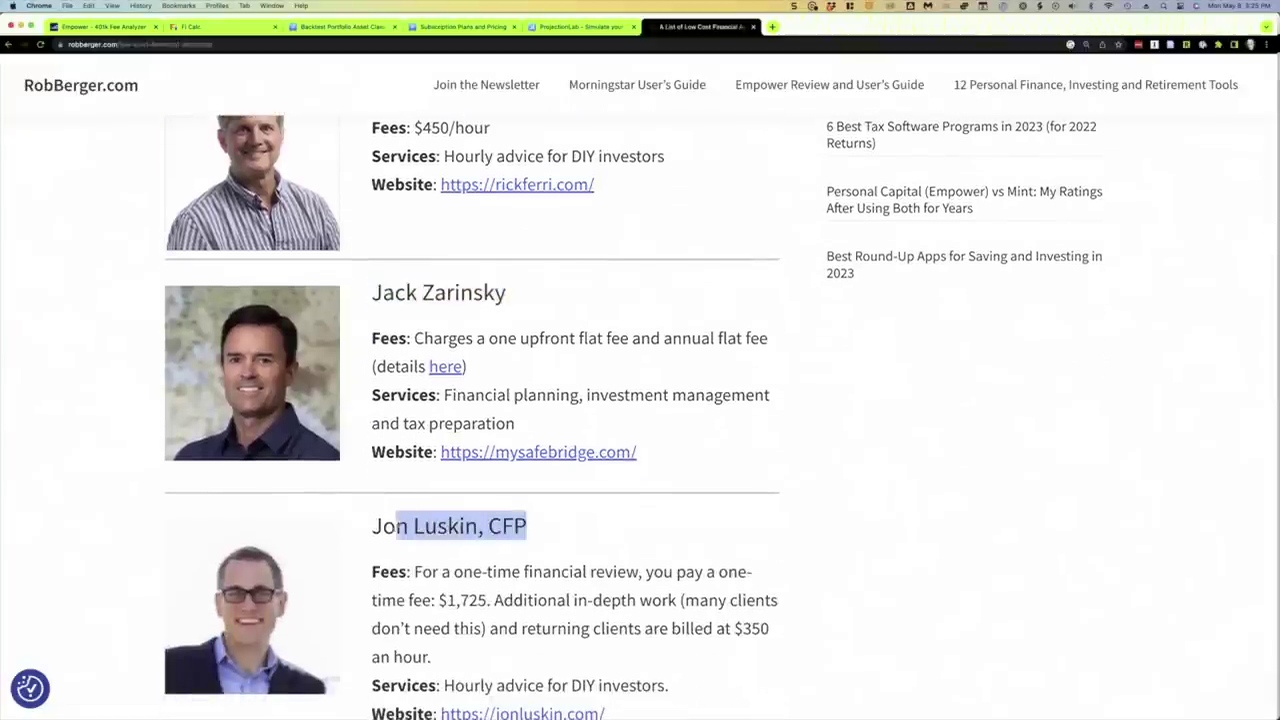
Scroll to the list's end and back, comparing flat fees like $239 then $8/month or $450/hour
scroll(396, 528, "down", 9)
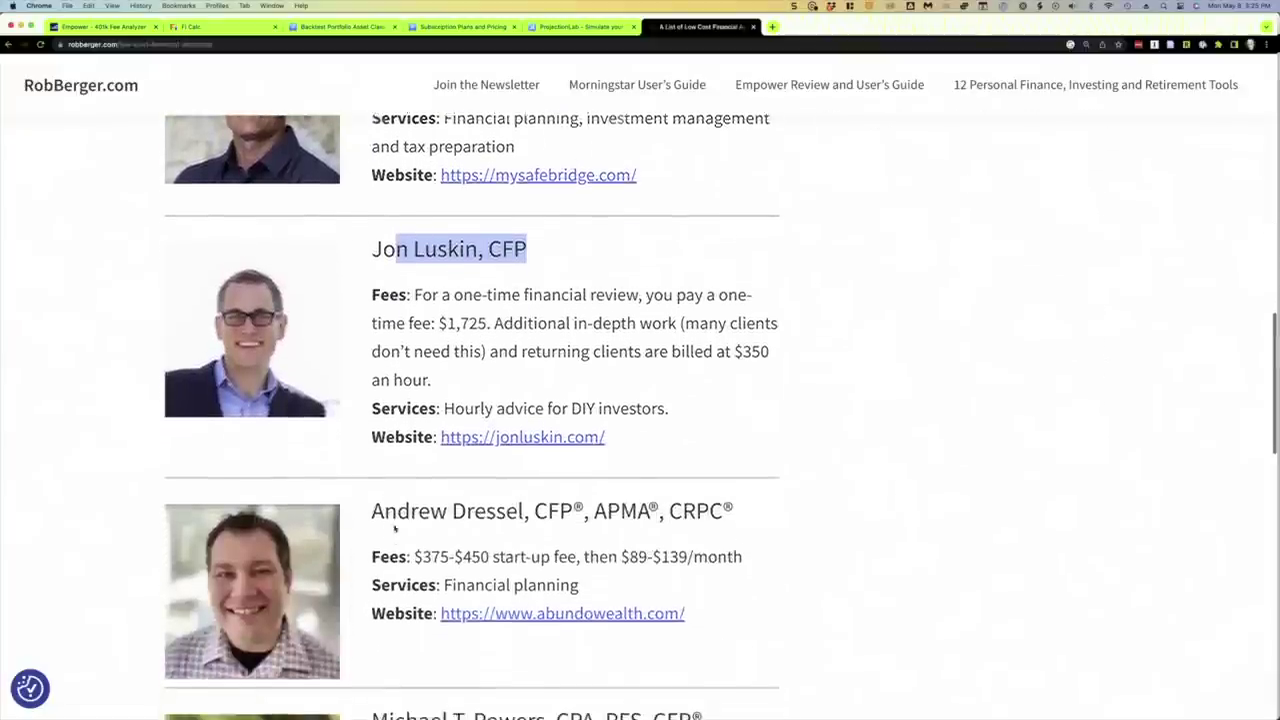
scroll(395, 530, "down", 5)
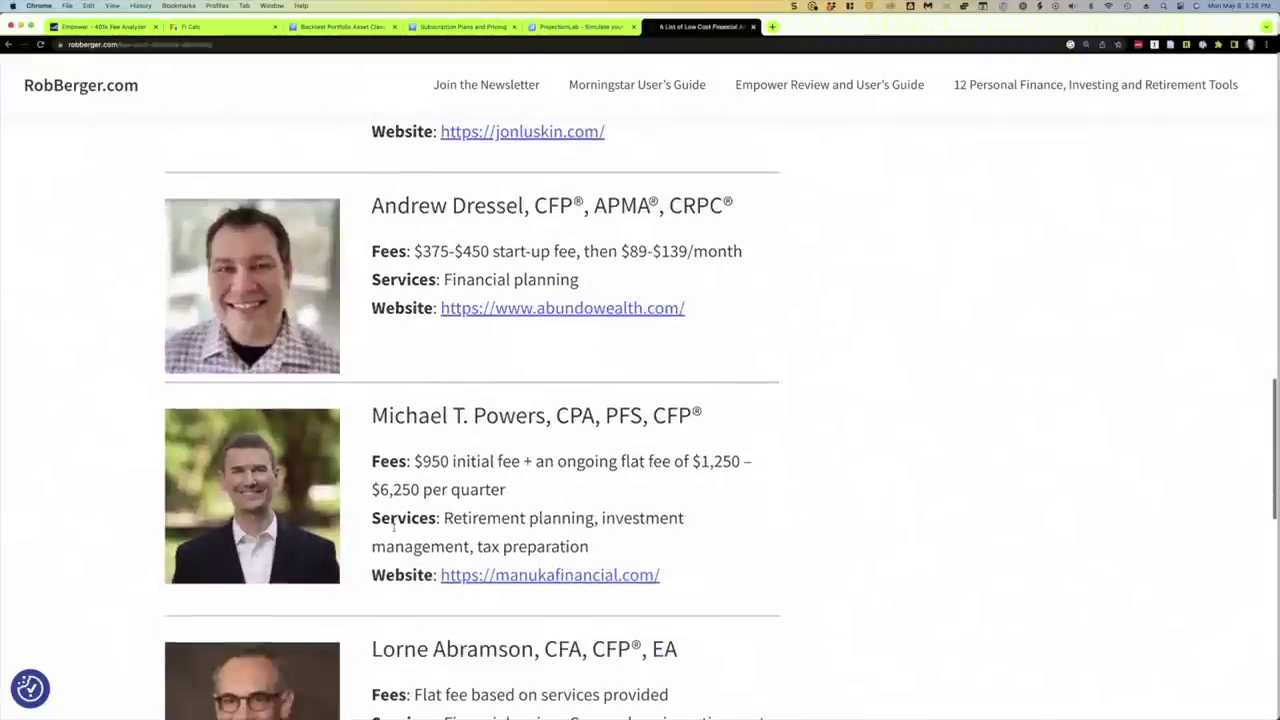
scroll(395, 531, "down", 2)
scroll(395, 530, "up", 6)
scroll(395, 530, "up", 5)
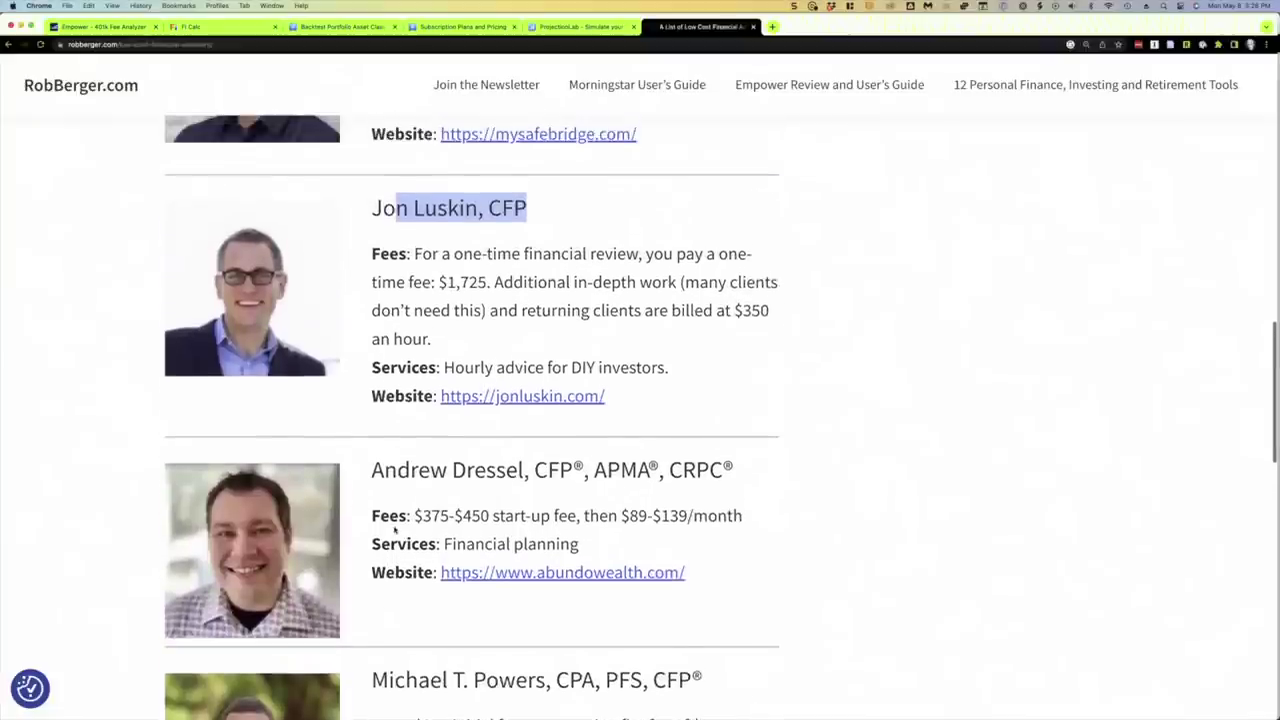
scroll(395, 530, "up", 1)
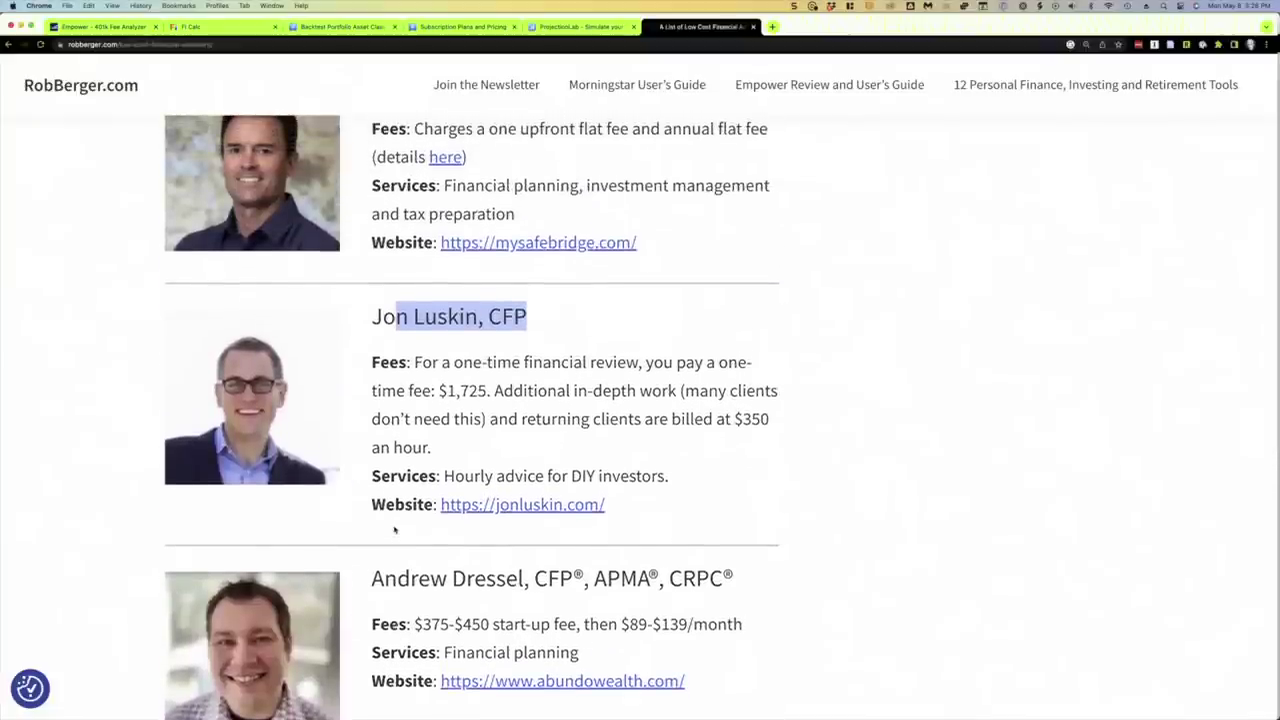
scroll(395, 531, "up", 6)
scroll(395, 531, "up", 9)
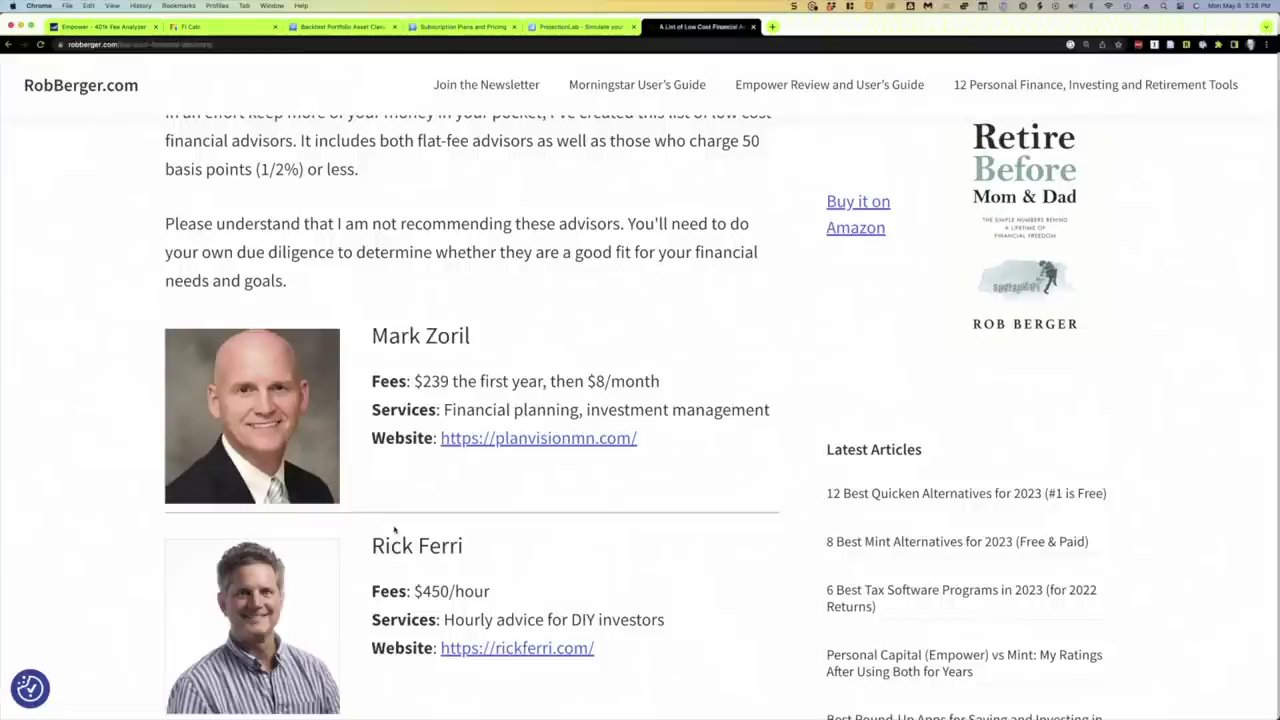
scroll(347, 267, "down", 1)
scroll(347, 267, "down", 5)
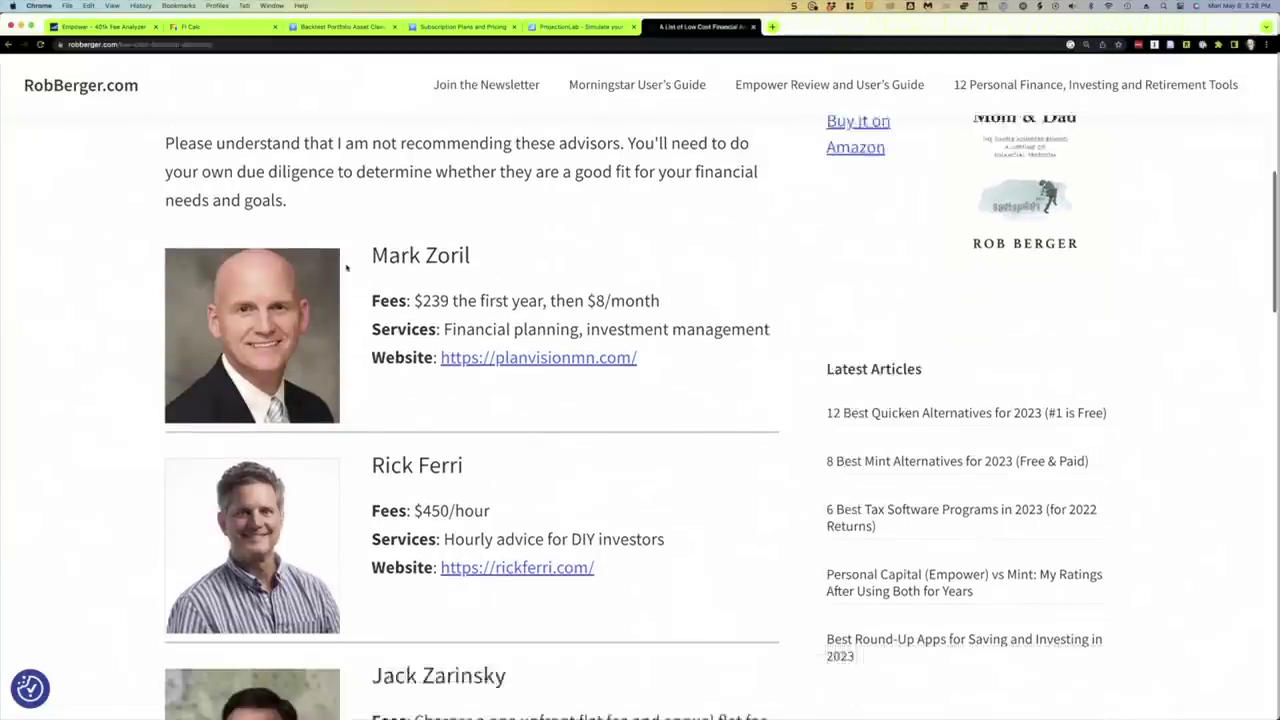